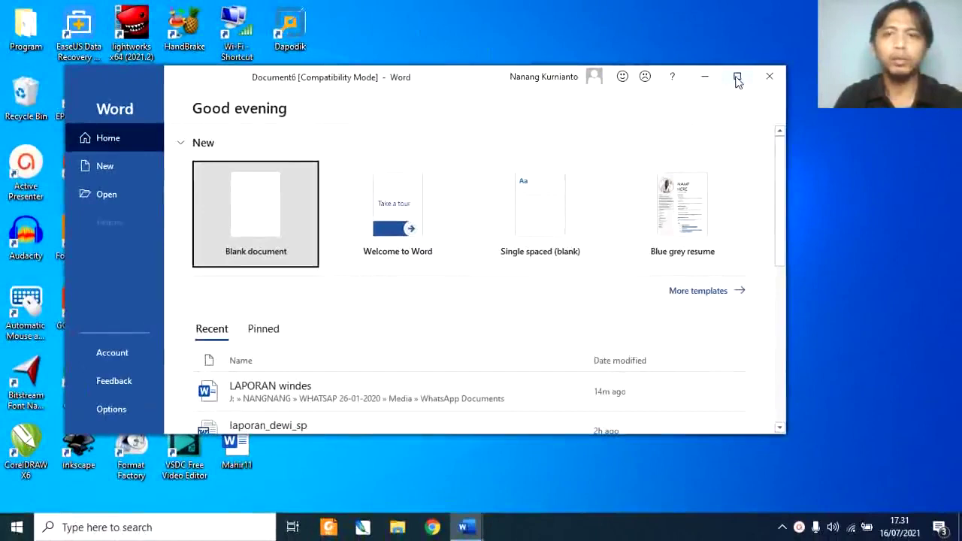
Step: Create a new blank document and open the Layout margin presets list
left_click(737, 78)
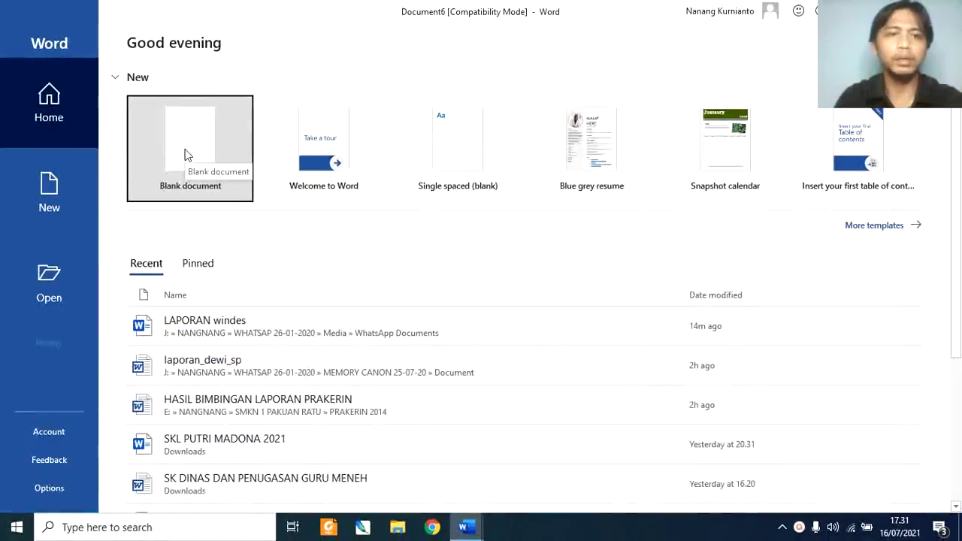
left_click(187, 155)
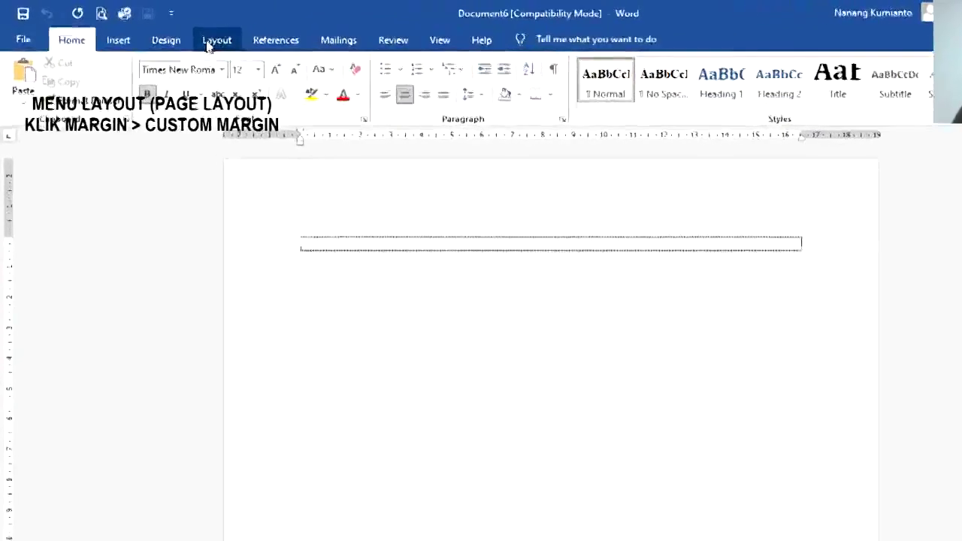
left_click(208, 44)
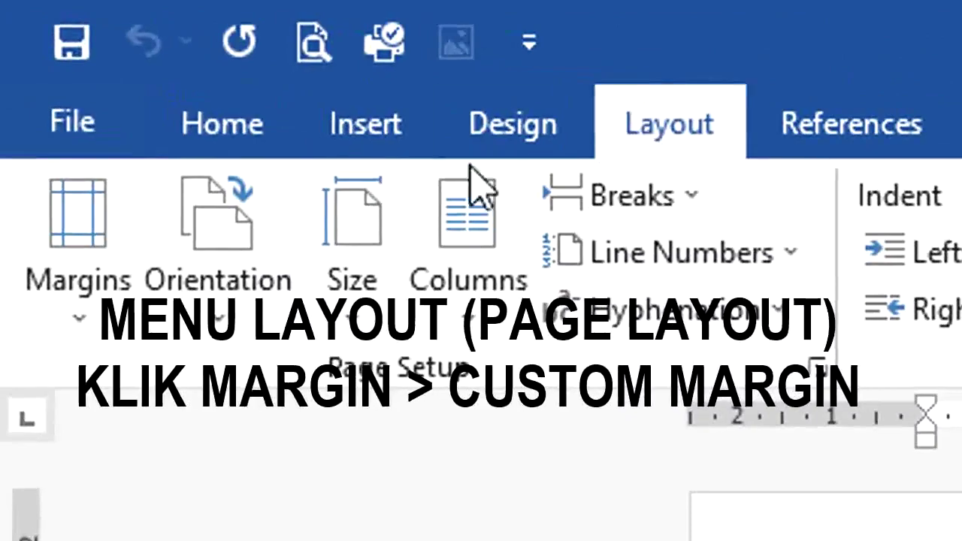
left_click(101, 344)
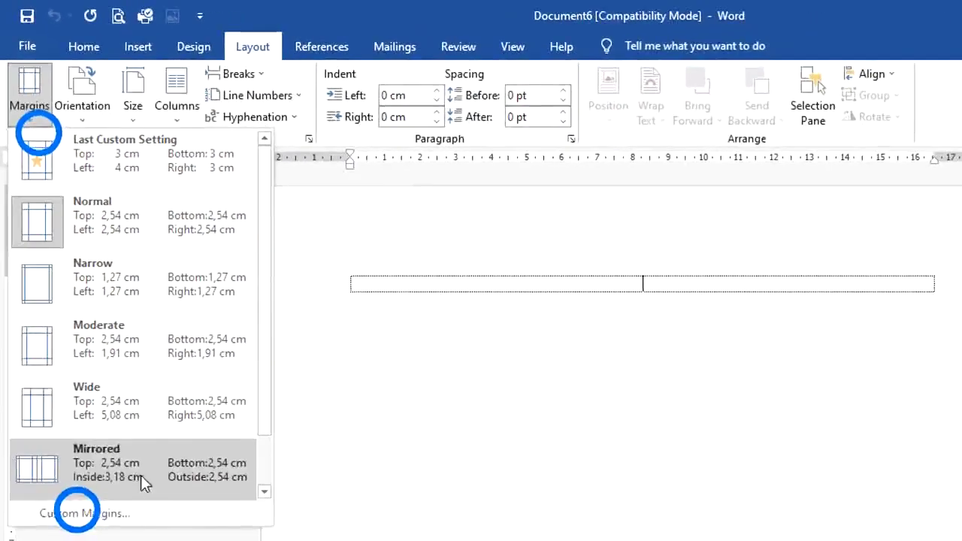
Step: In Custom Margins, set top 3, bottom 3, left 4 and right 3 cm
left_click(84, 513)
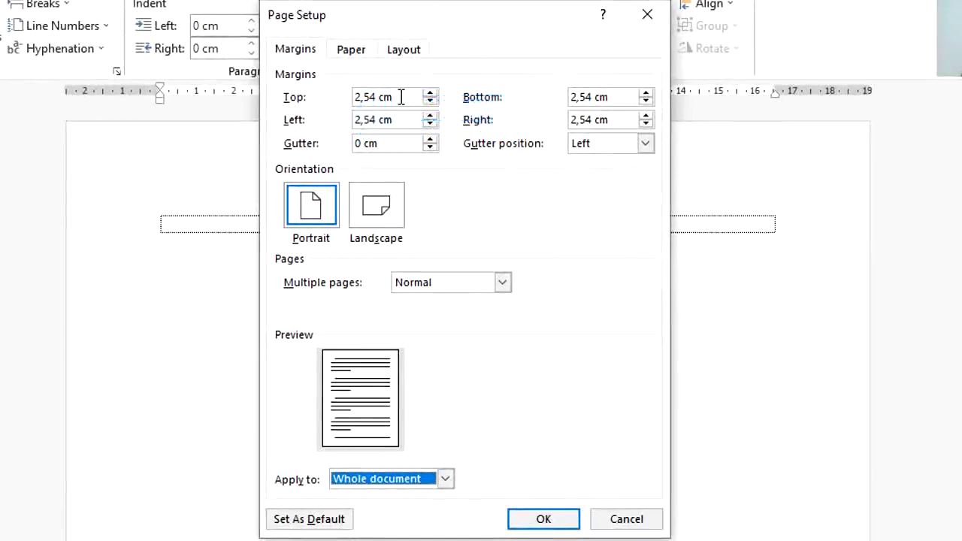
left_click_drag(401, 97, 189, 48)
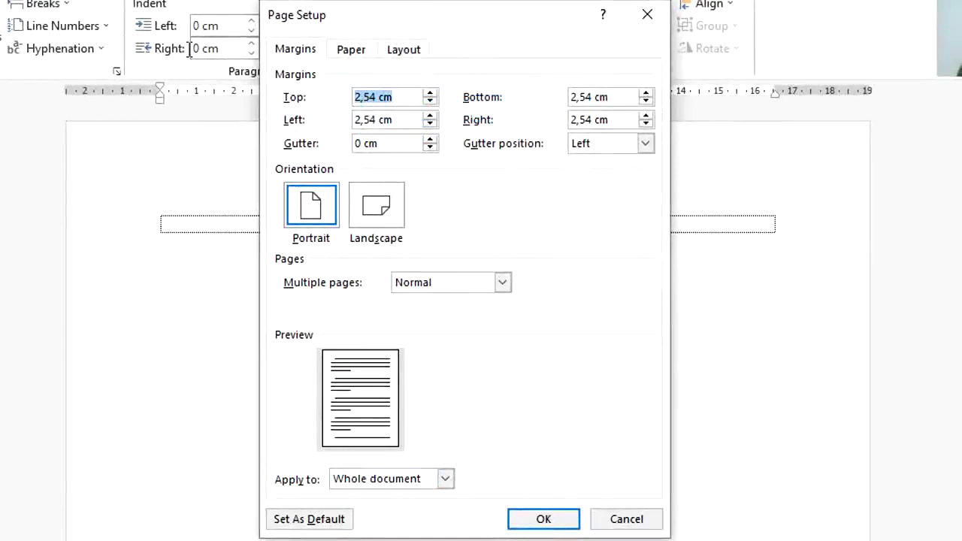
type("3")
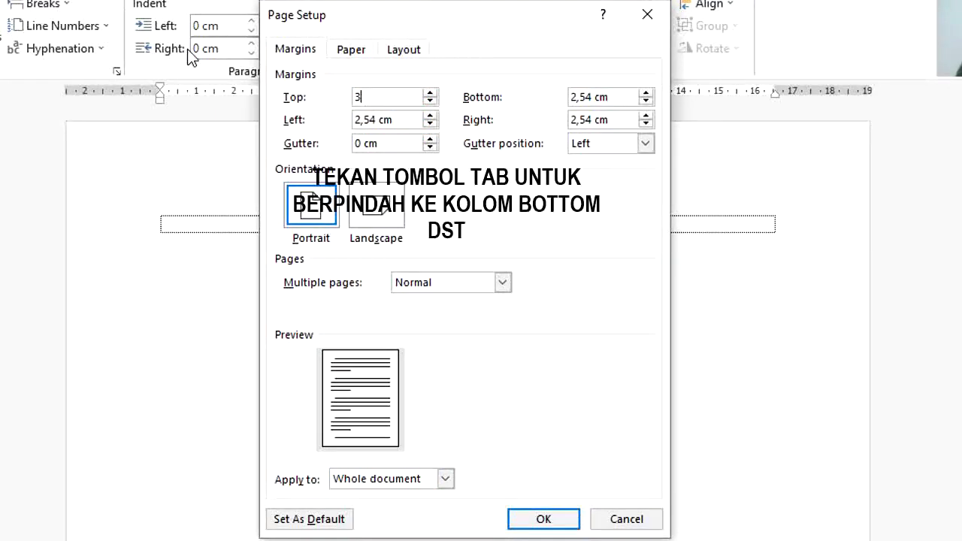
key("Tab")
type("3")
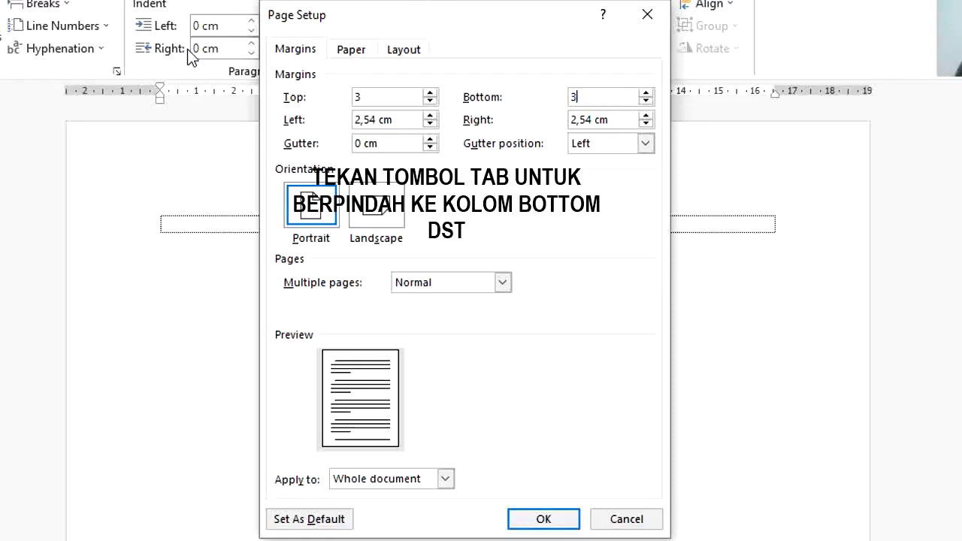
key("Tab")
type("4")
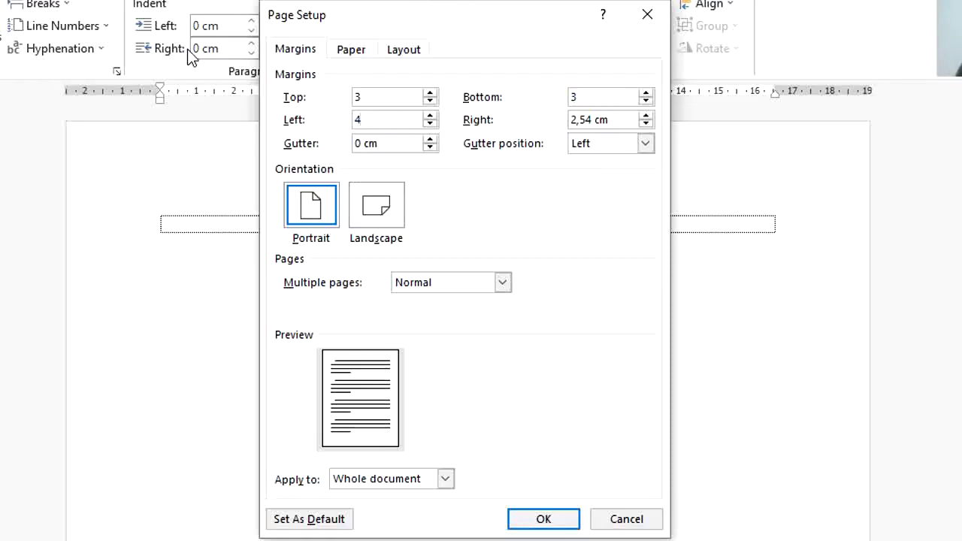
key("Tab")
type("3")
Step: Choose A4 (210 x 297 mm) paper size and apply the page setup with OK
left_click(351, 48)
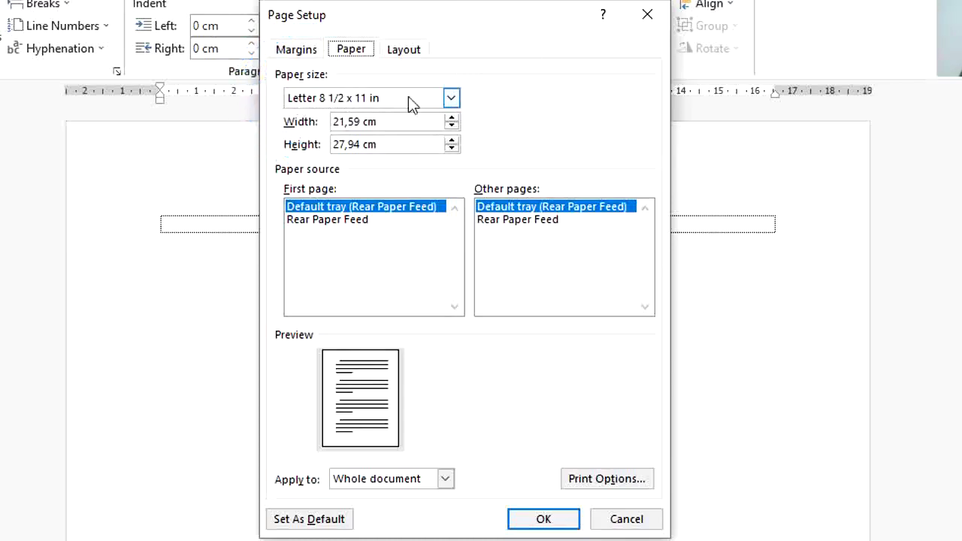
left_click(451, 98)
left_click(455, 117)
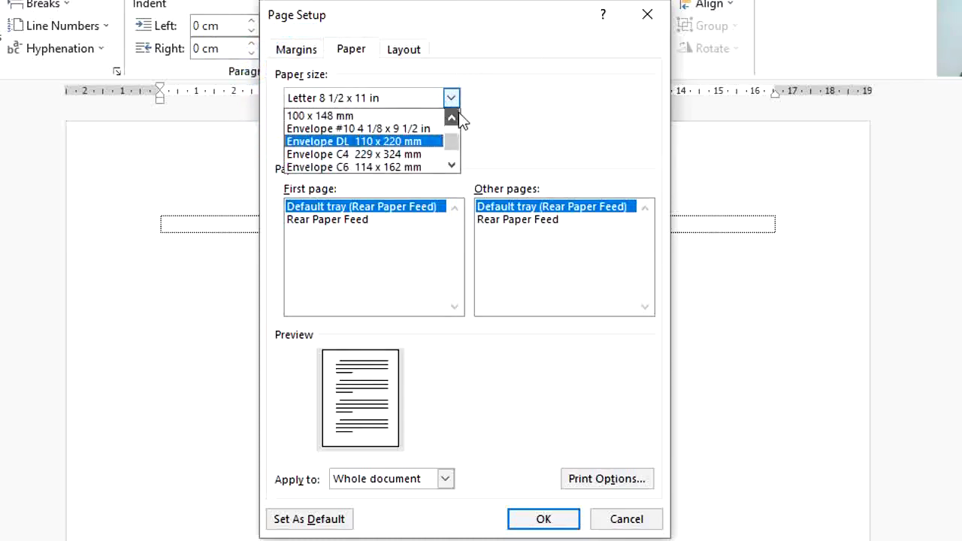
left_click_drag(459, 112, 399, 118)
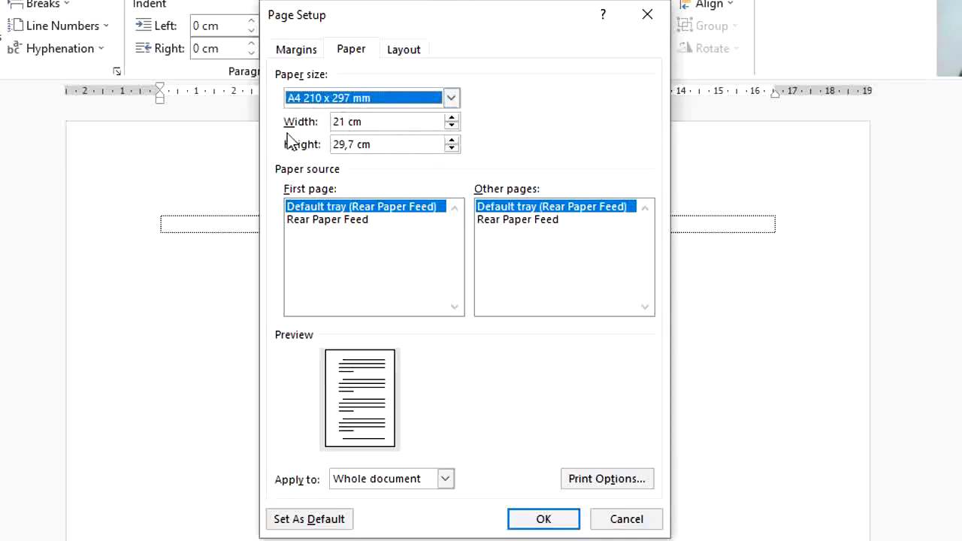
left_click(384, 146)
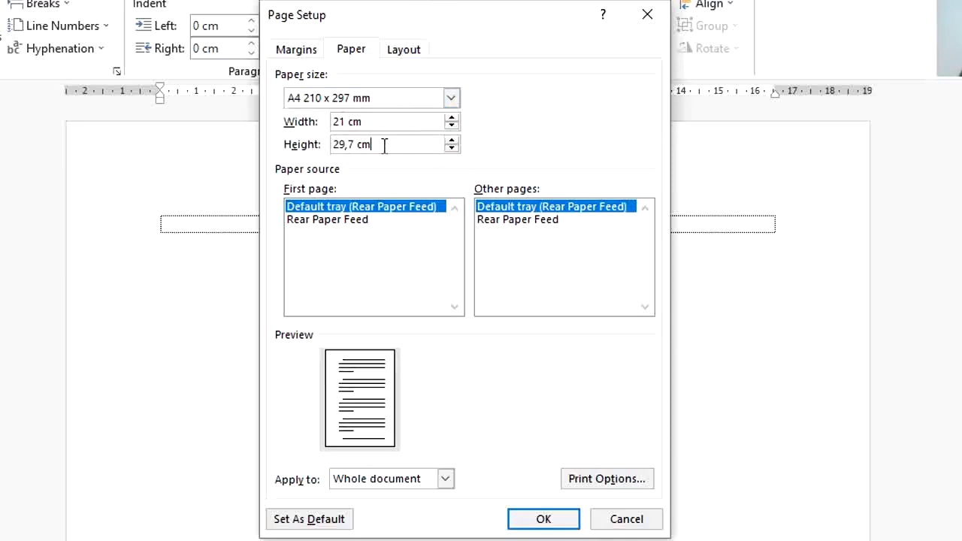
left_click(543, 520)
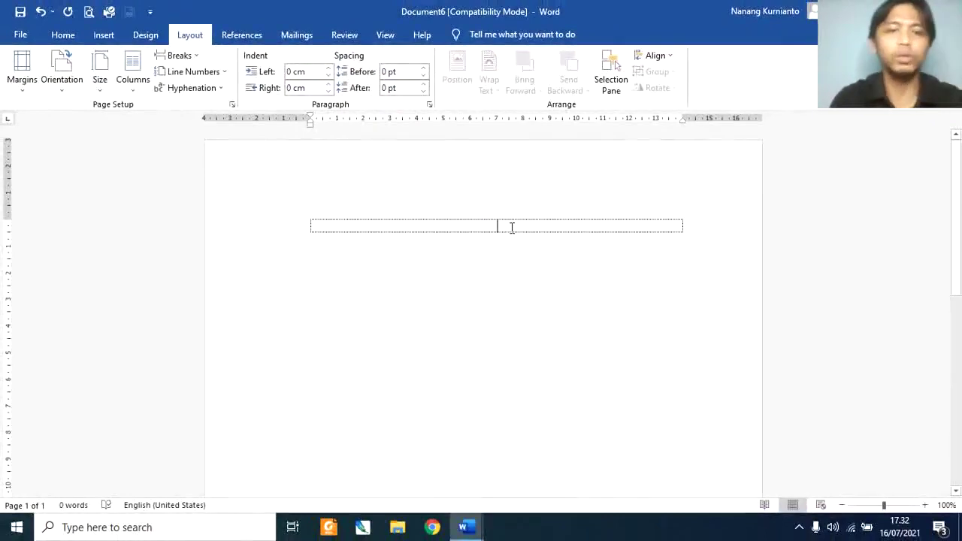
key("alt+Tab")
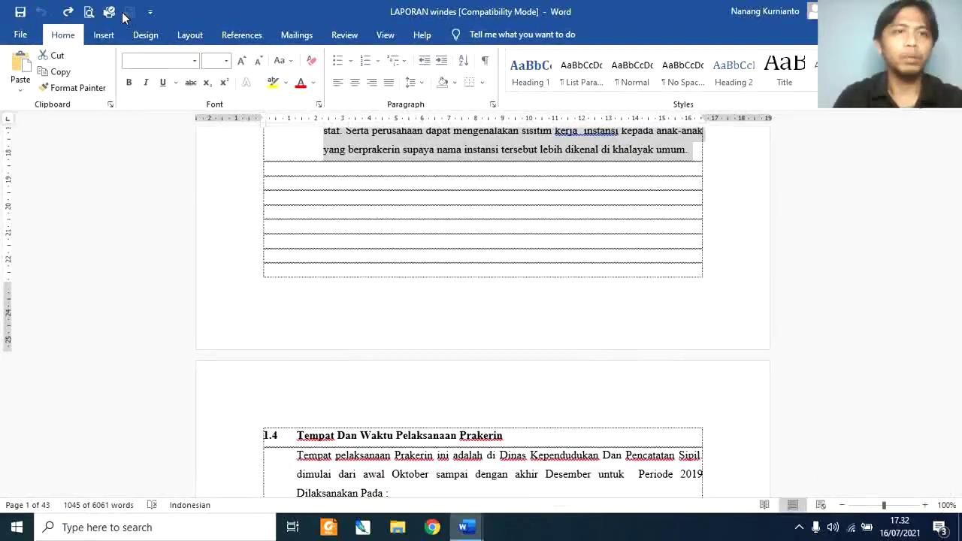
left_click(88, 12)
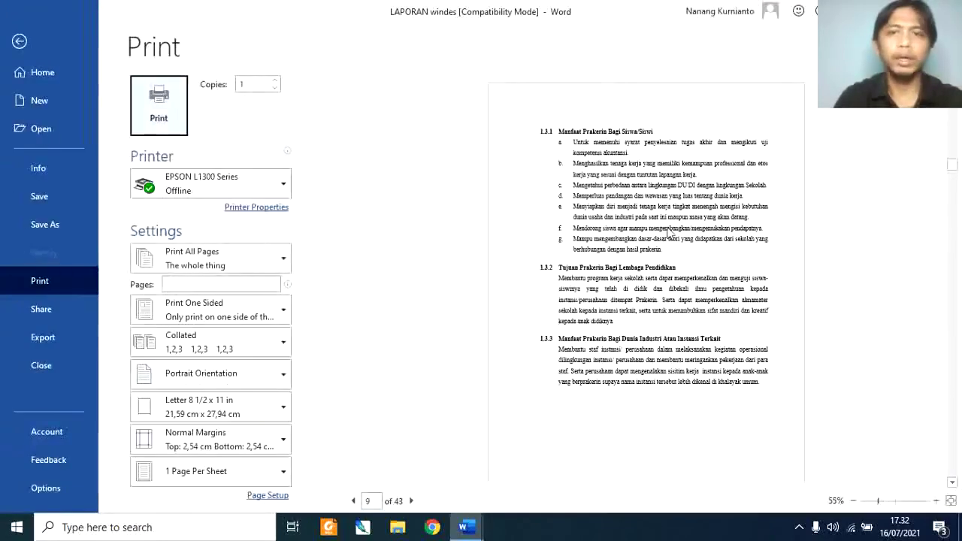
left_click_drag(951, 171, 952, 156)
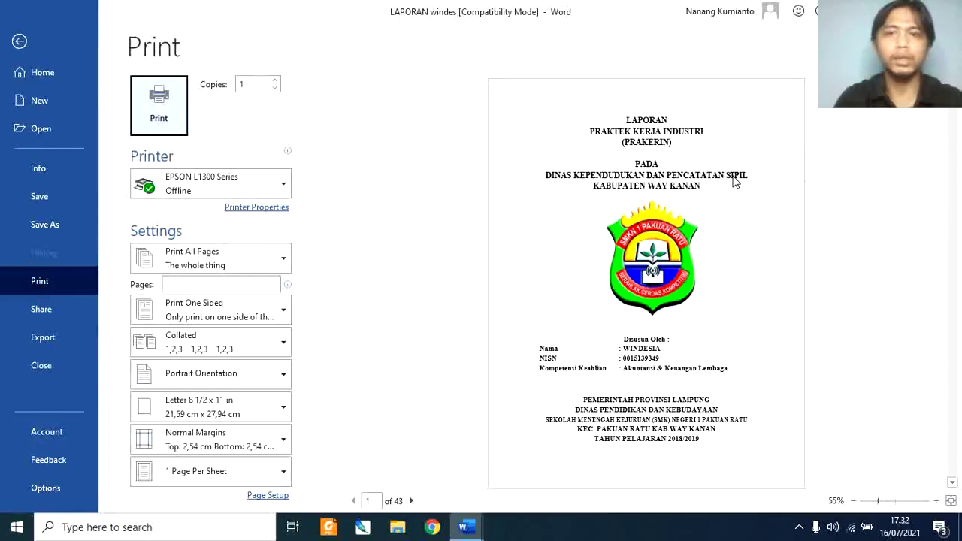
key("alt+Tab")
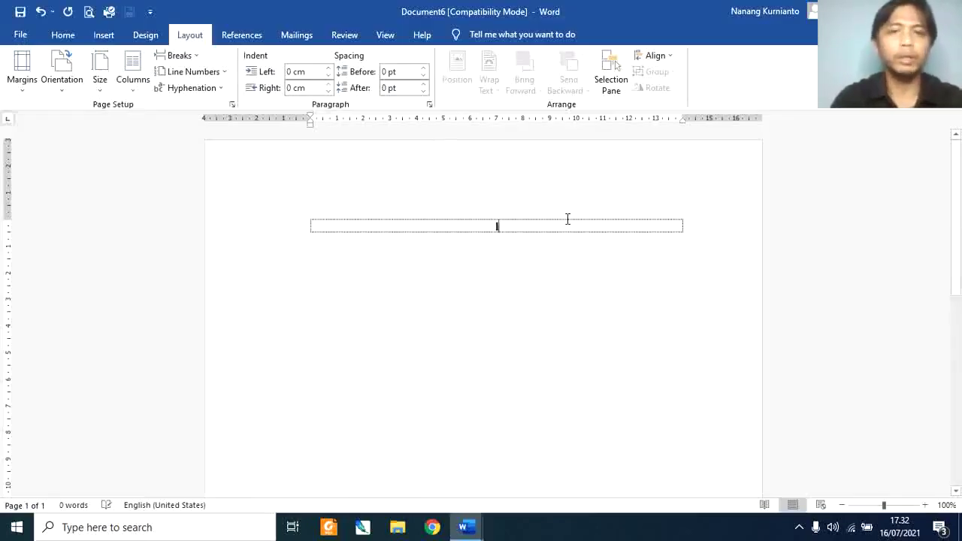
Step: Enter 'Laporan', 'Praktik kerja industri', '(prakerin)', 'pada', the agency and regency lines in separate rows
type("La")
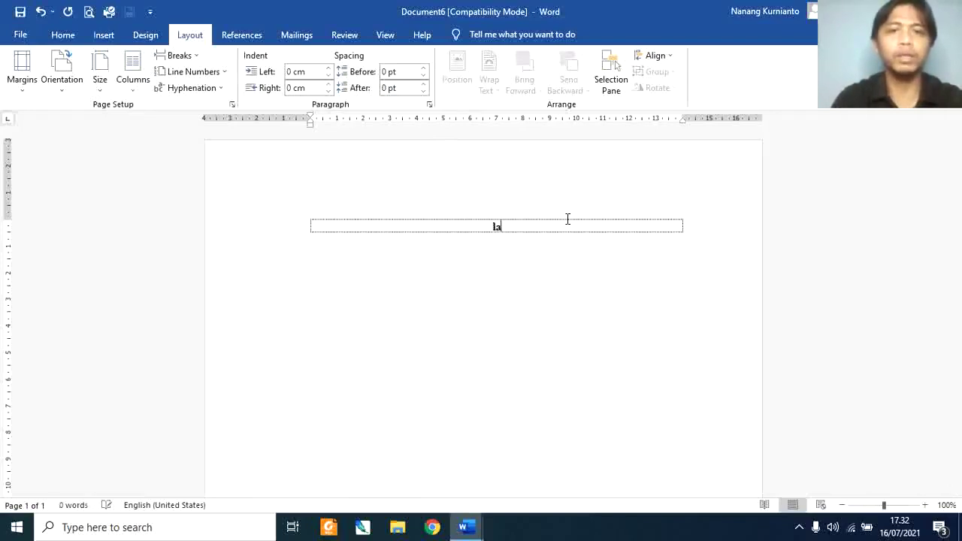
type("poran")
key("Tab")
type("Praktik kerja industri")
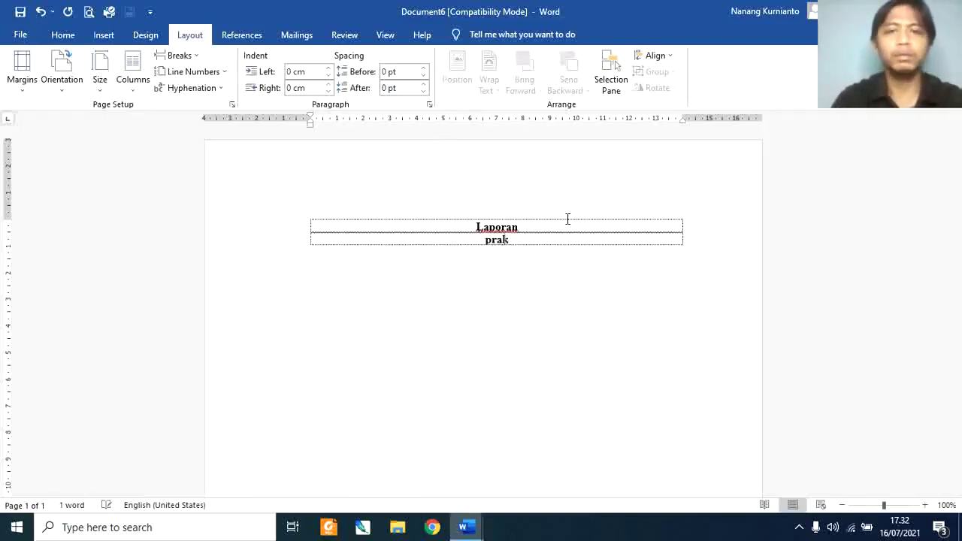
key("Tab")
type("(prakerin)")
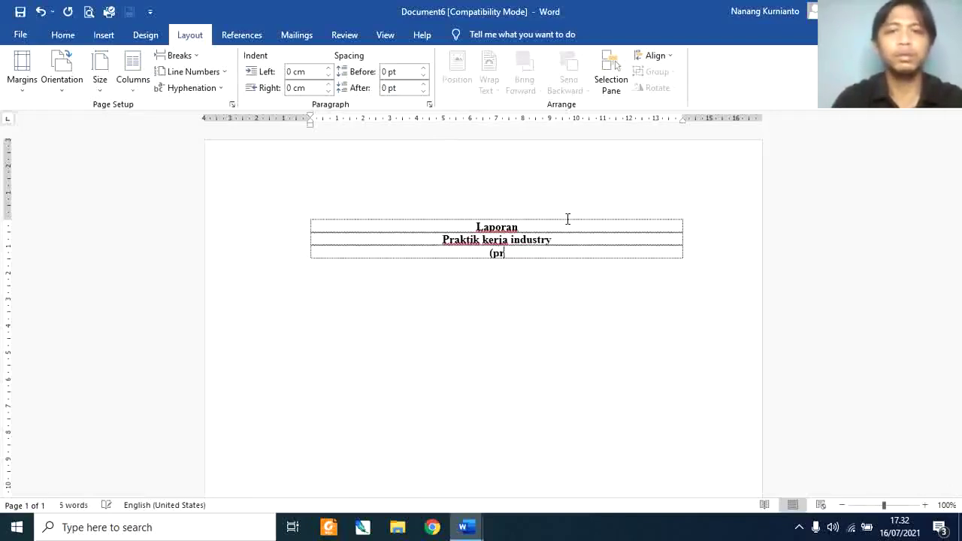
key("Tab")
key("Tab")
type("pada")
key("Tab")
key("Tab")
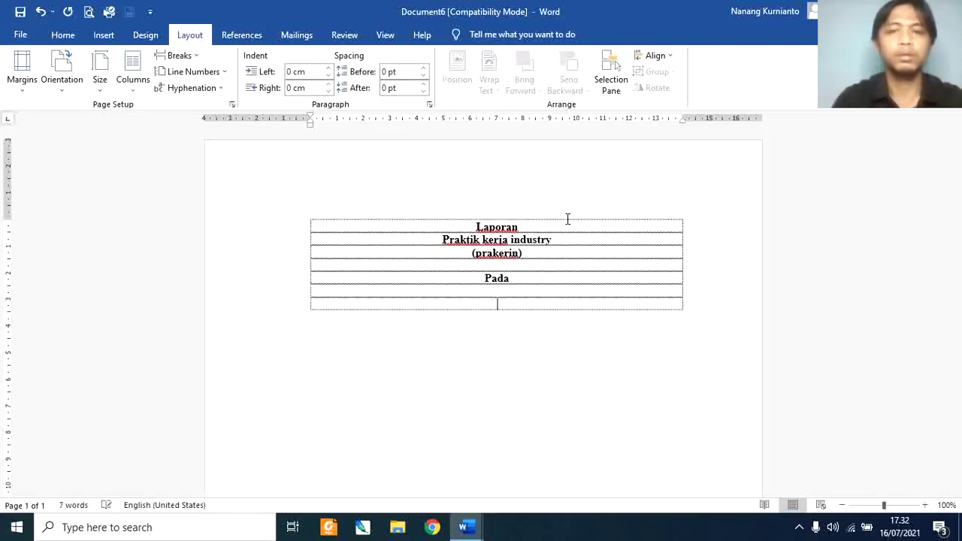
type("Dinas Kependudukan dan Catatan Sipil")
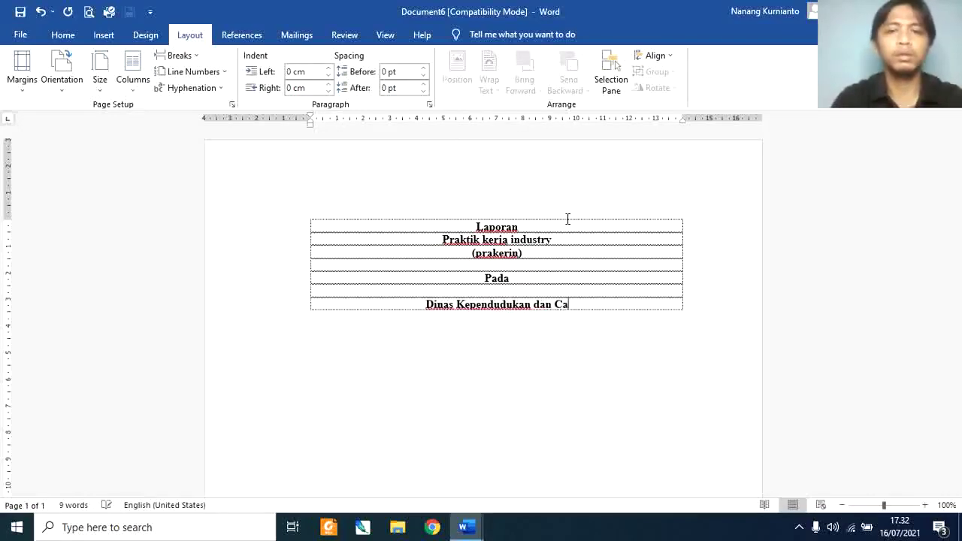
key("Tab")
type("Pe")
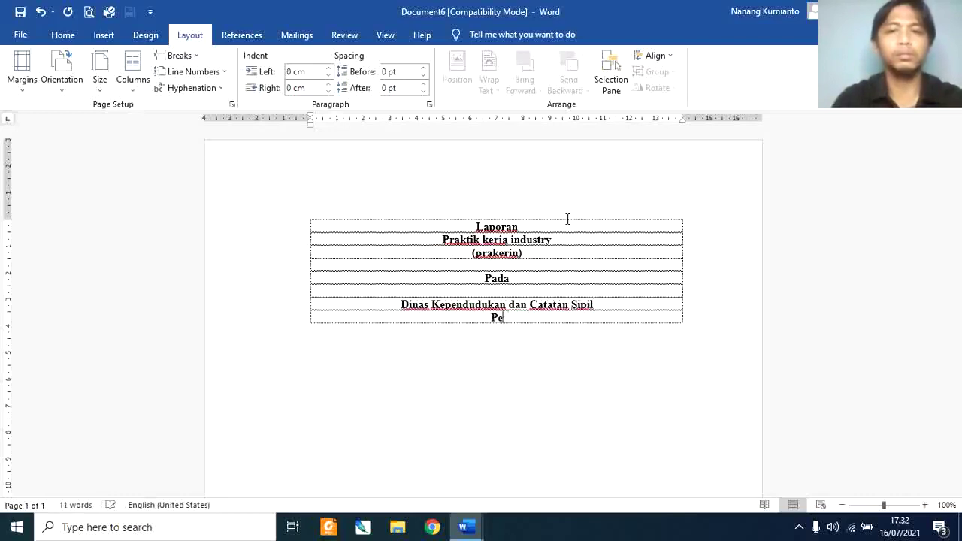
type("merintah Kabupaten Mana Aj")
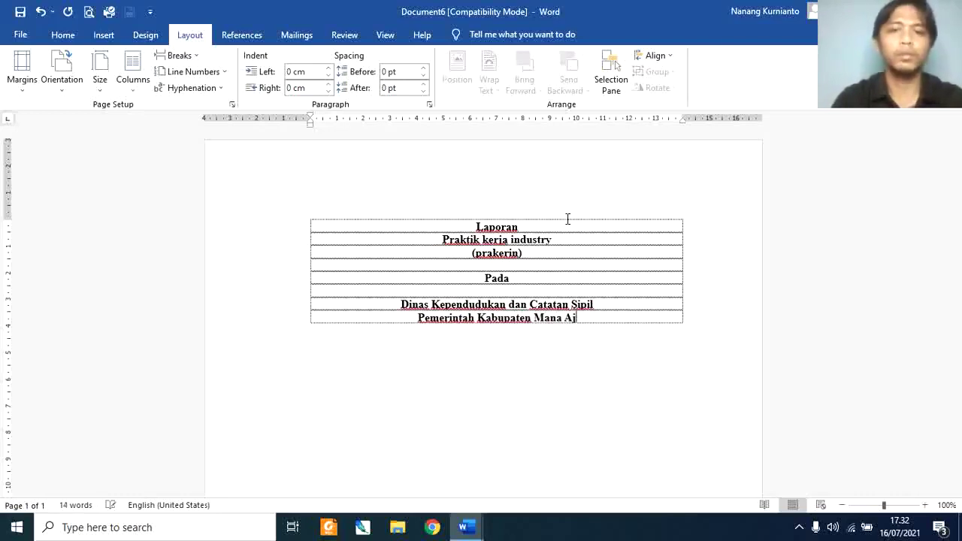
type("a")
Step: Add 'Logo' and 'Oleh :' rows with trailing empty rows, then left-align all text
key("Tab")
key("Tab")
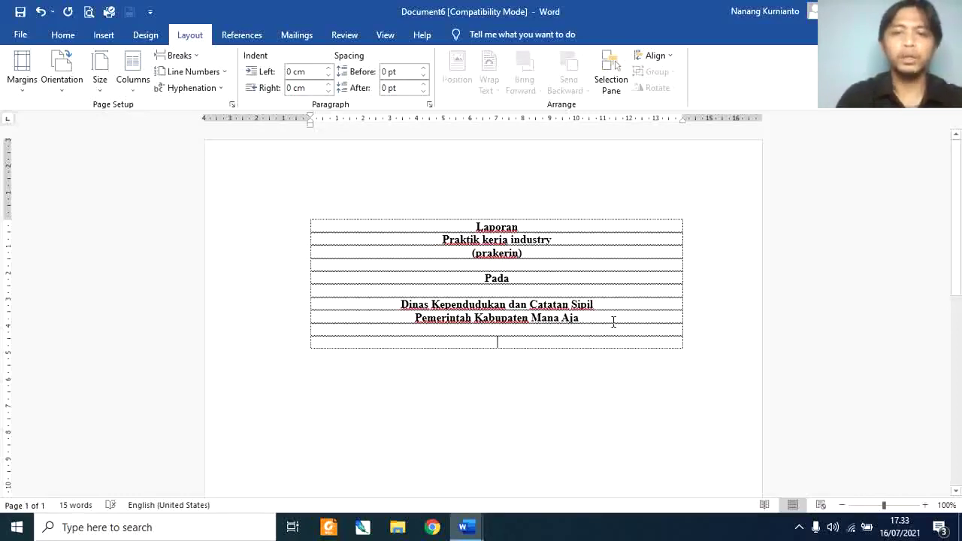
type("Logo")
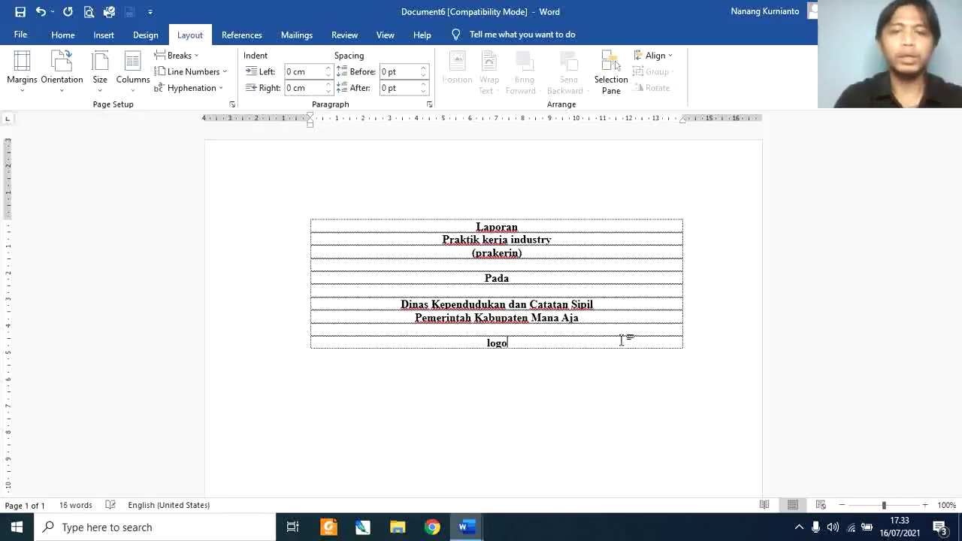
key("Tab")
key("Tab")
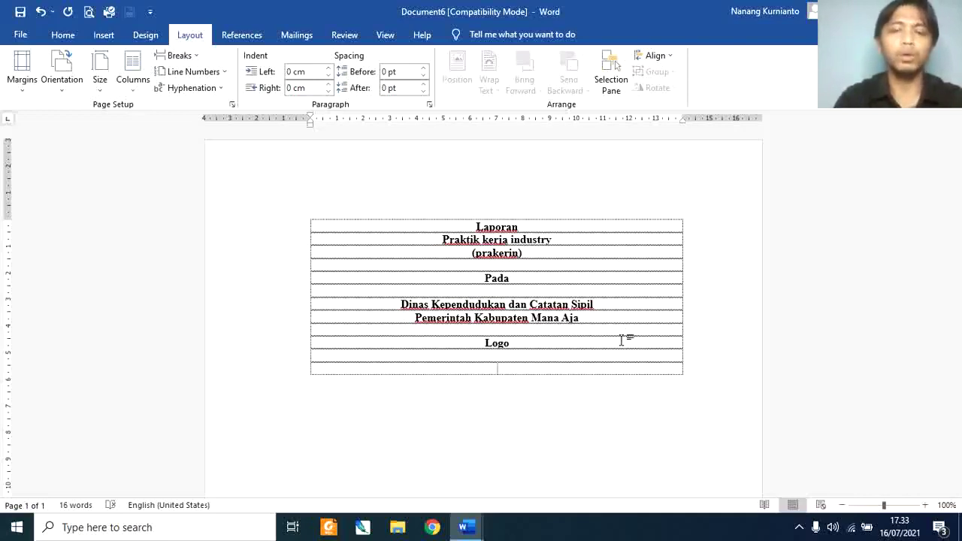
type("Oleh :")
key("Tab")
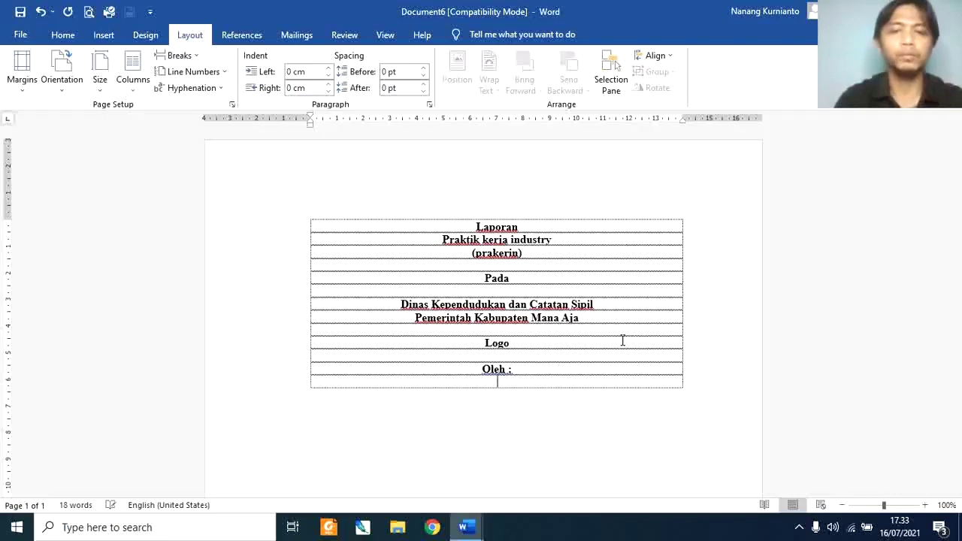
key("Tab")
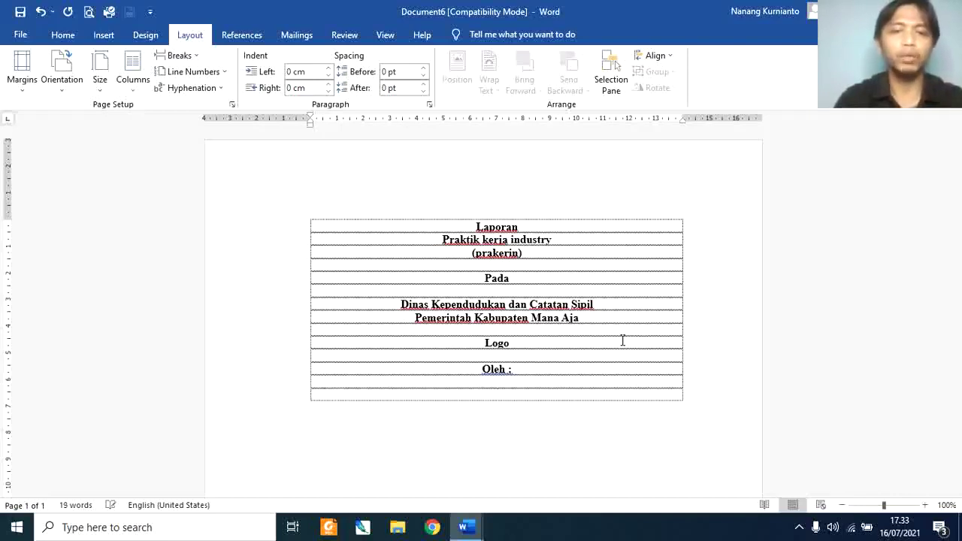
key("ctrl+a")
key("ctrl+l")
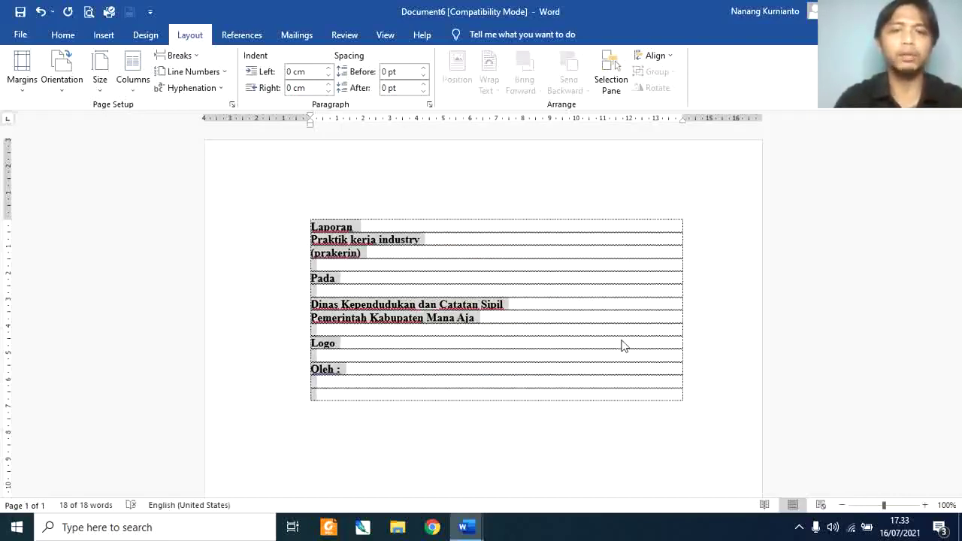
Step: Add Nama and NISN lines with the student's details, plus 'Jurusan : Akuntansi dan Keuangan'
left_click(63, 35)
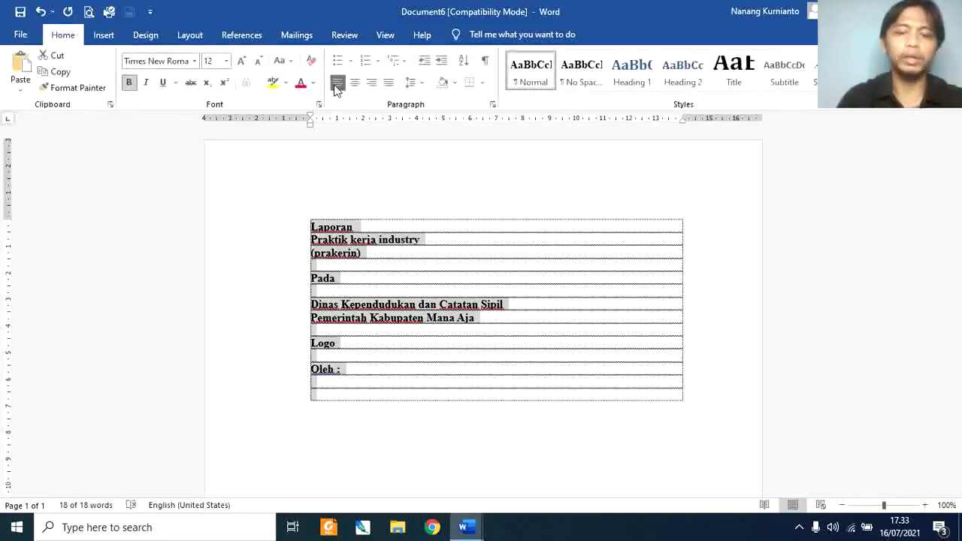
left_click(325, 399)
type("Nama")
key("Tab")
type(": ADINDA")
key("Return")
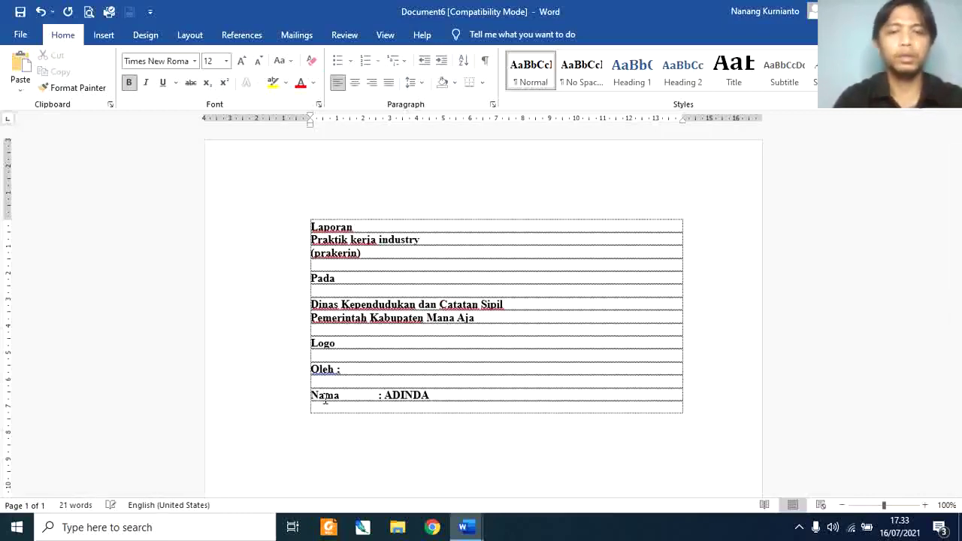
type("NISN")
key("Tab")
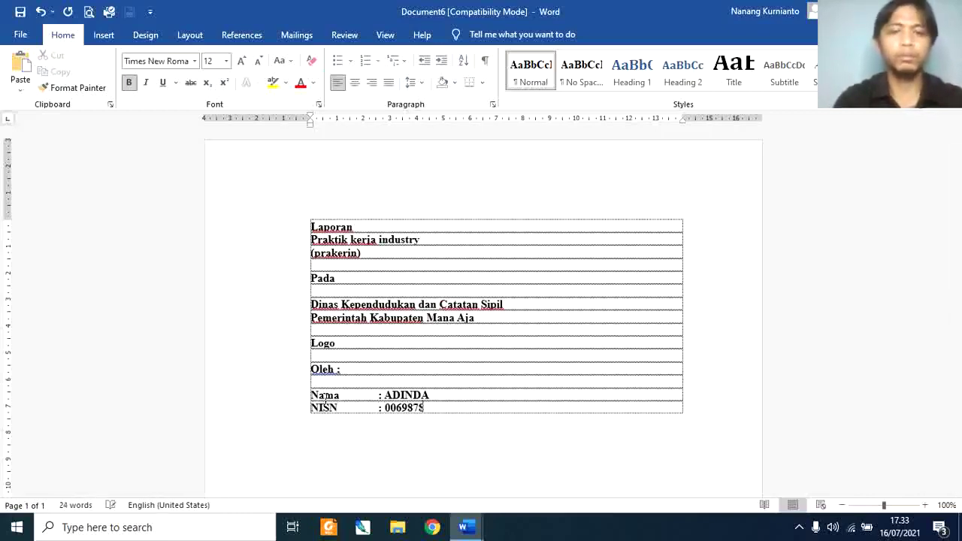
key("Return")
type("Jurusan")
key("Tab")
type(": Akuntansi dan Keuangan")
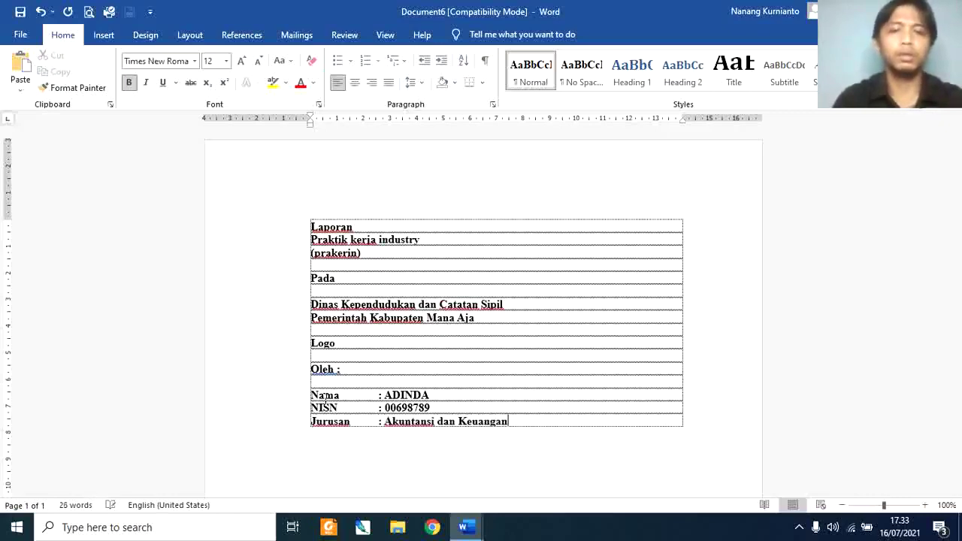
key("Return")
key("Return")
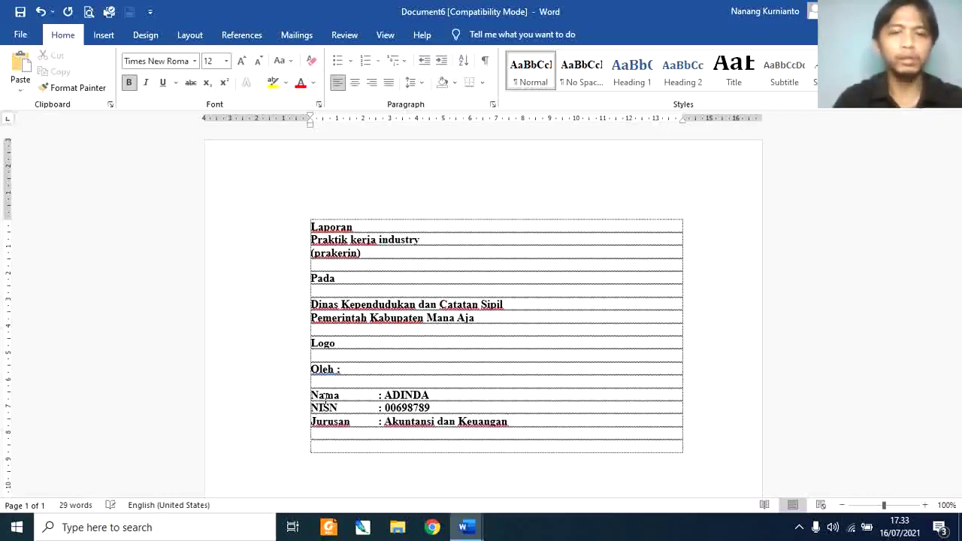
Step: Add the kabupaten, Dinas Pendidikan, 'SMKN Negeri 1 Mana Aja' and 'Tahun 2021' lines, then select all
type("Pemerintah kabupaten way kanan")
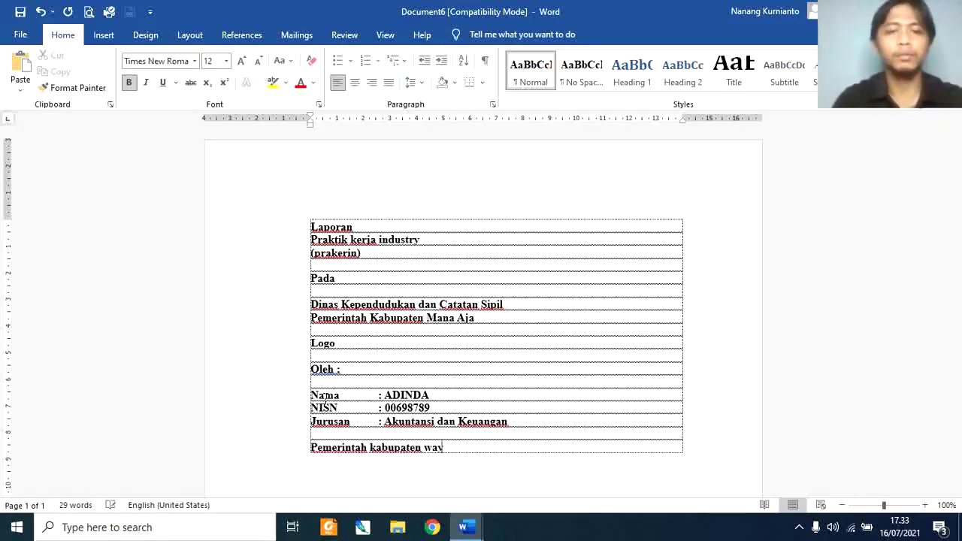
key("Return")
type("Dinas Pendidikan dan kebudayaan")
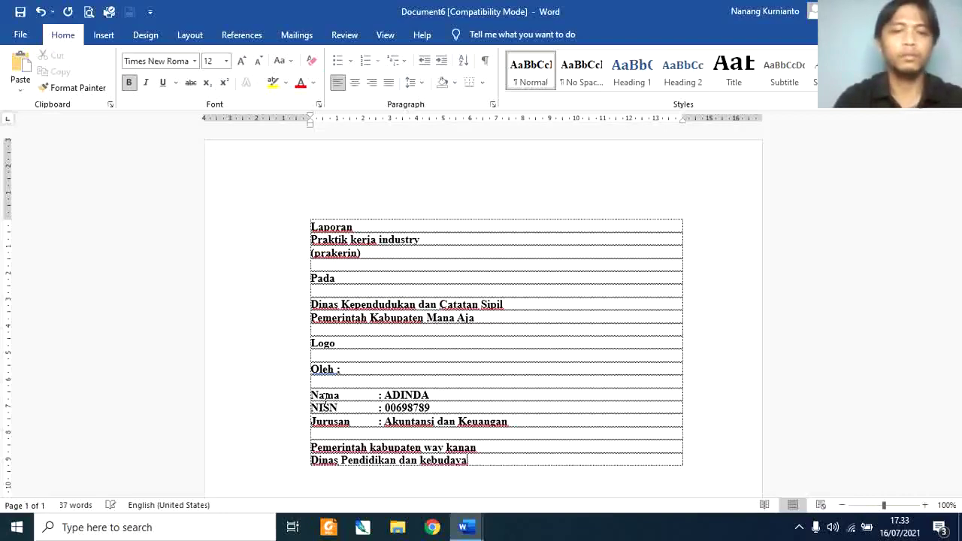
key("Return")
type("SMKN ")
type(" Negeri ")
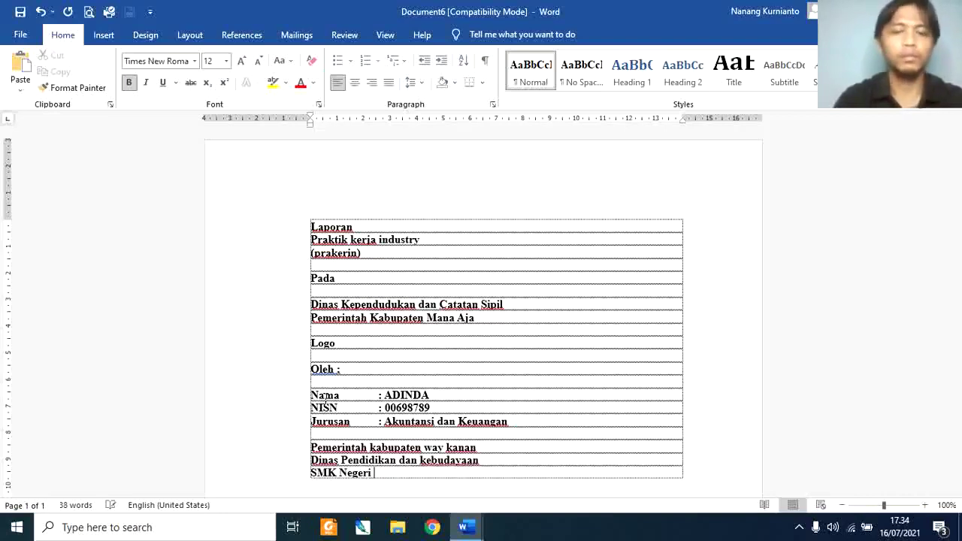
type("1 Mana Aja")
key("Return")
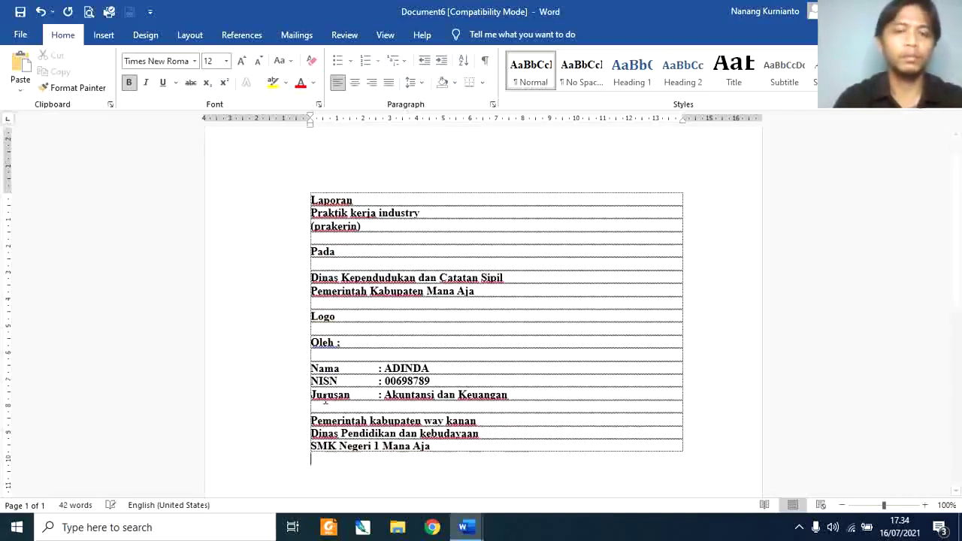
key("Return")
type("Tahun")
key("Return")
type("2021")
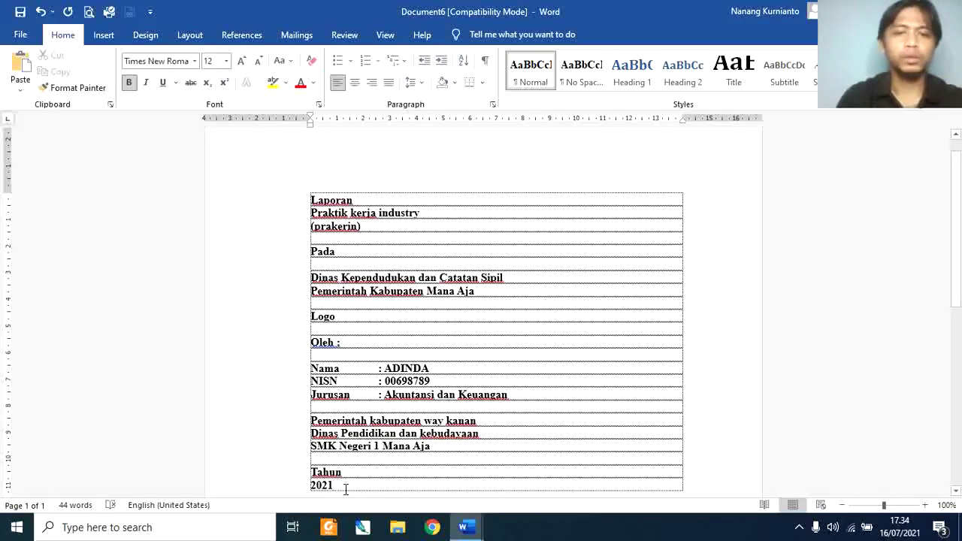
key("ctrl+a")
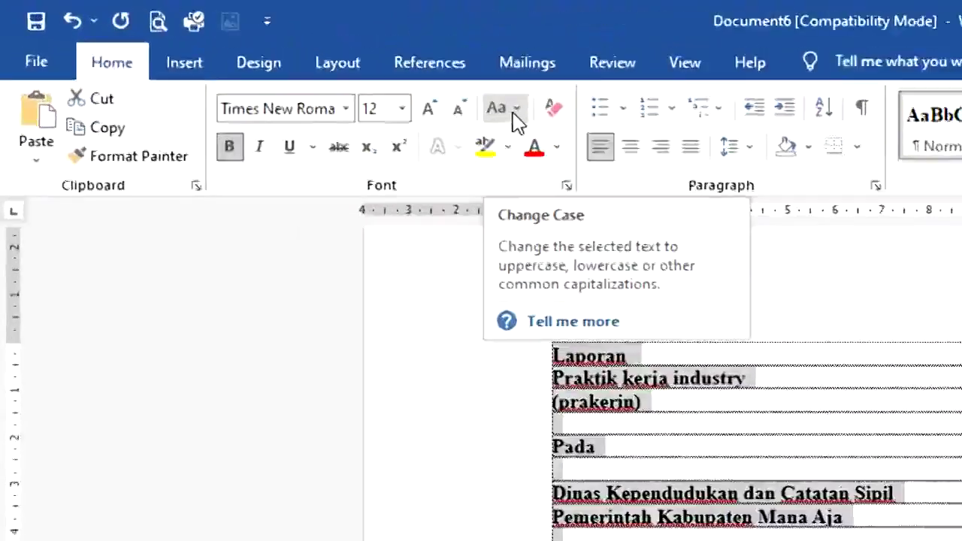
Step: Change the selected cover text to UPPERCASE, then cycle it to sentence case with Shift+F3
left_click(745, 167)
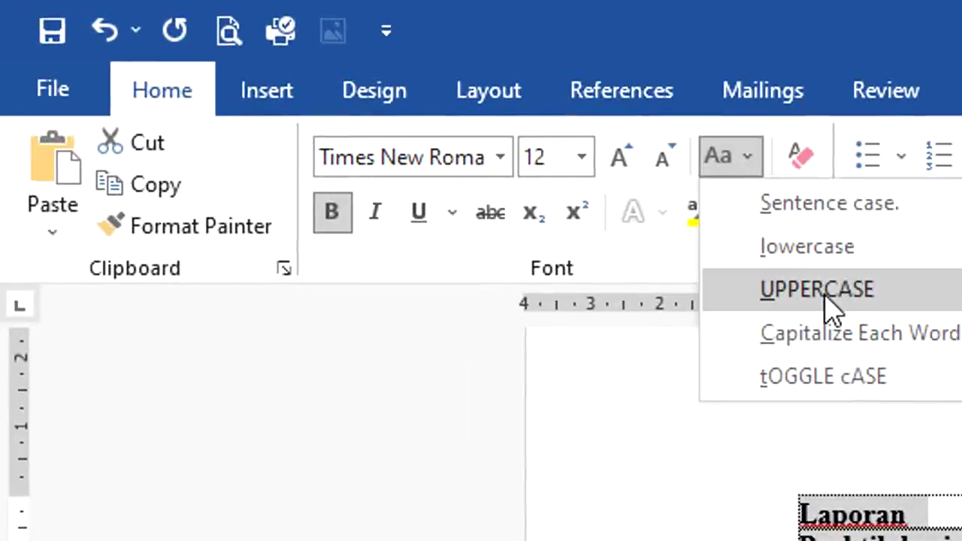
left_click(831, 305)
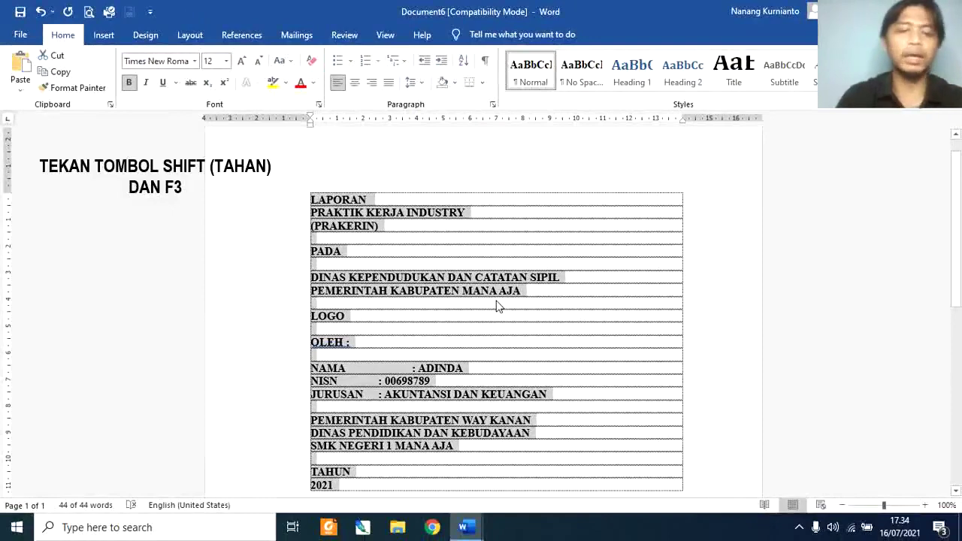
key("shift+F3")
key("shift+F3")
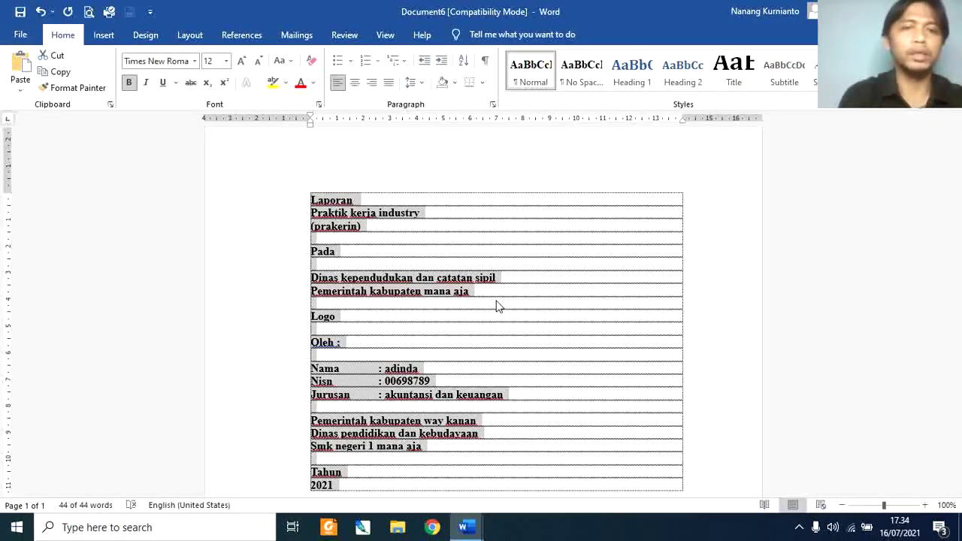
Step: Switch the cover text back to uppercase, centre every line, and select the LOGO placeholder
key("shift+F3")
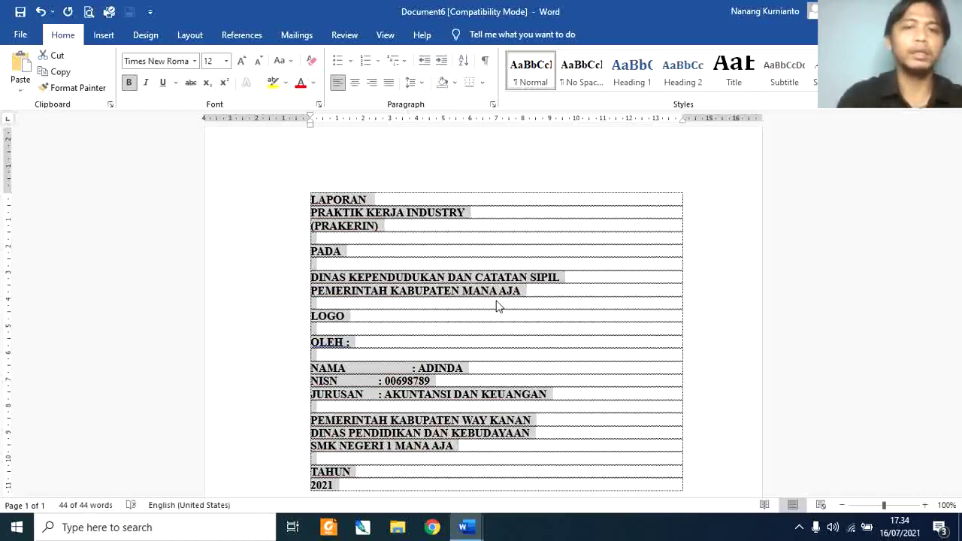
left_click(467, 213)
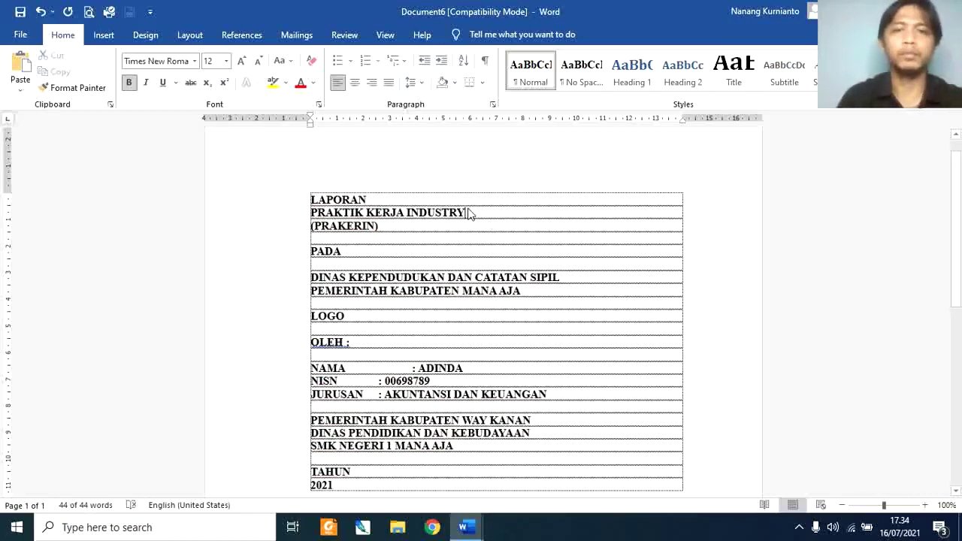
left_click_drag(296, 198, 511, 492)
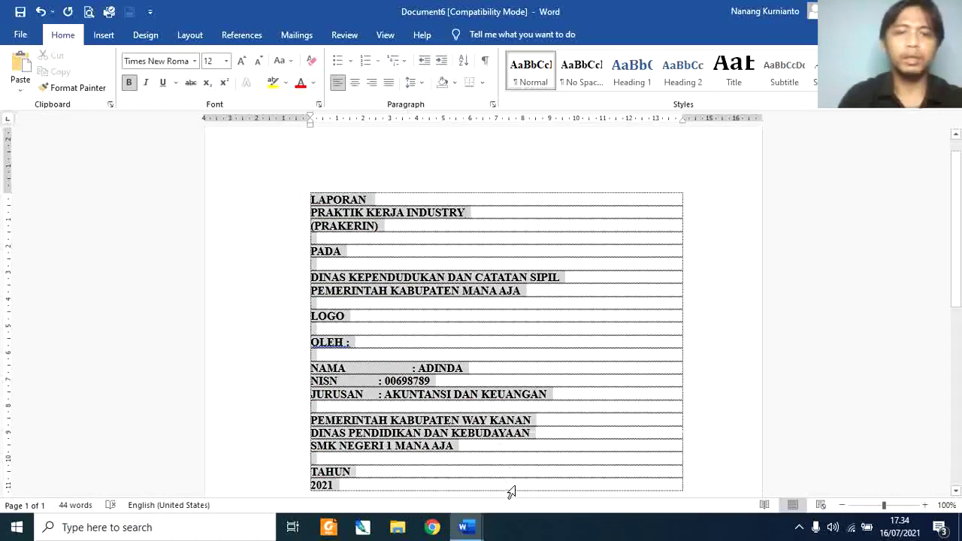
left_click(355, 83)
left_click(484, 327)
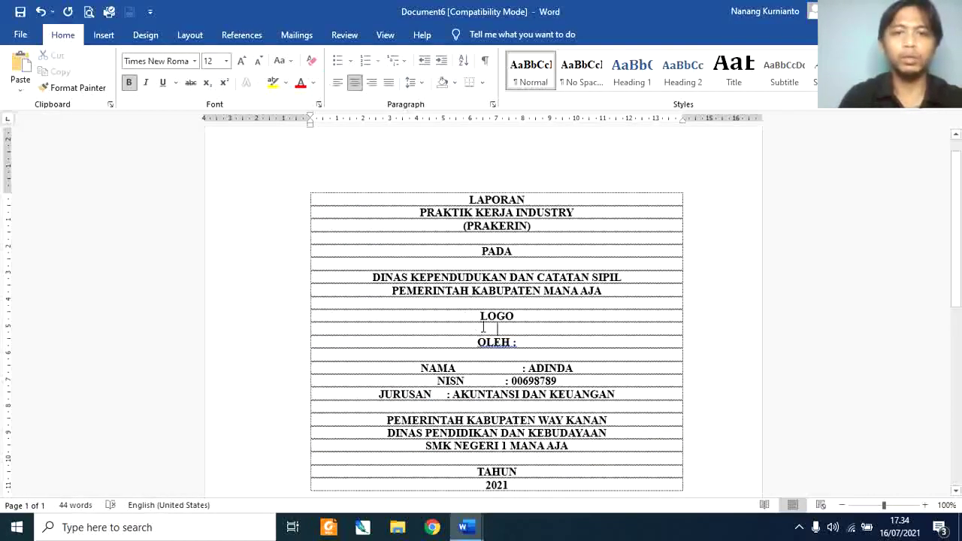
left_click_drag(482, 316, 520, 316)
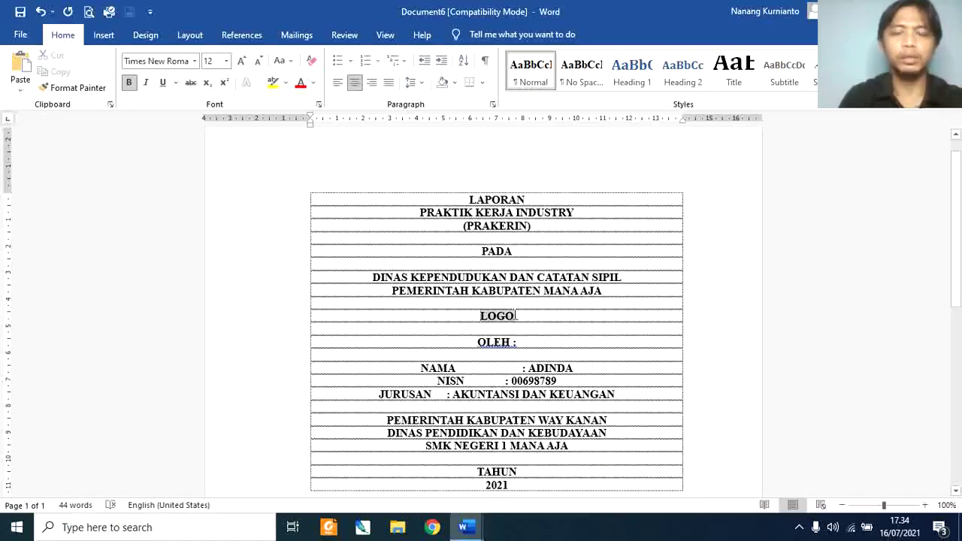
left_click(104, 35)
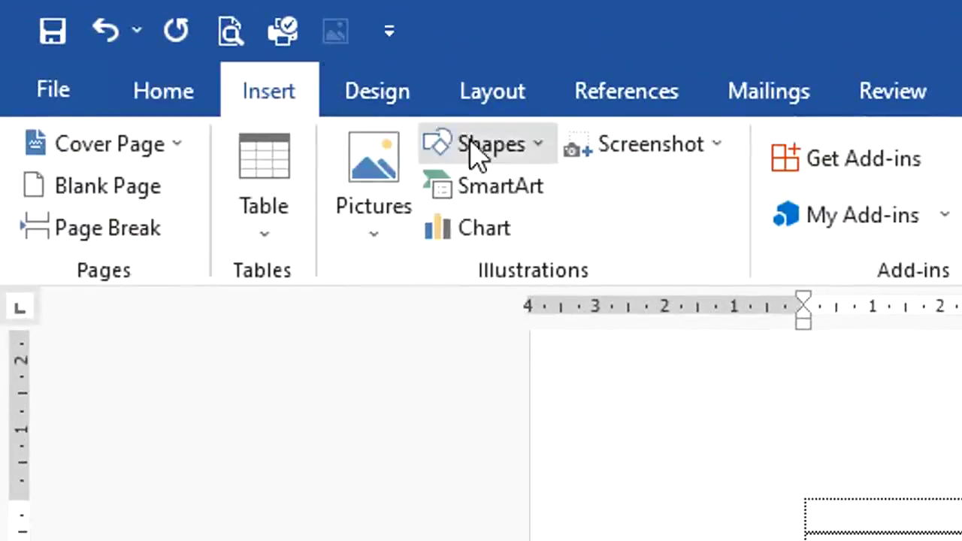
Step: Insert the Lampung province logo picture found by searching 'lampun' on drive E
left_click(380, 181)
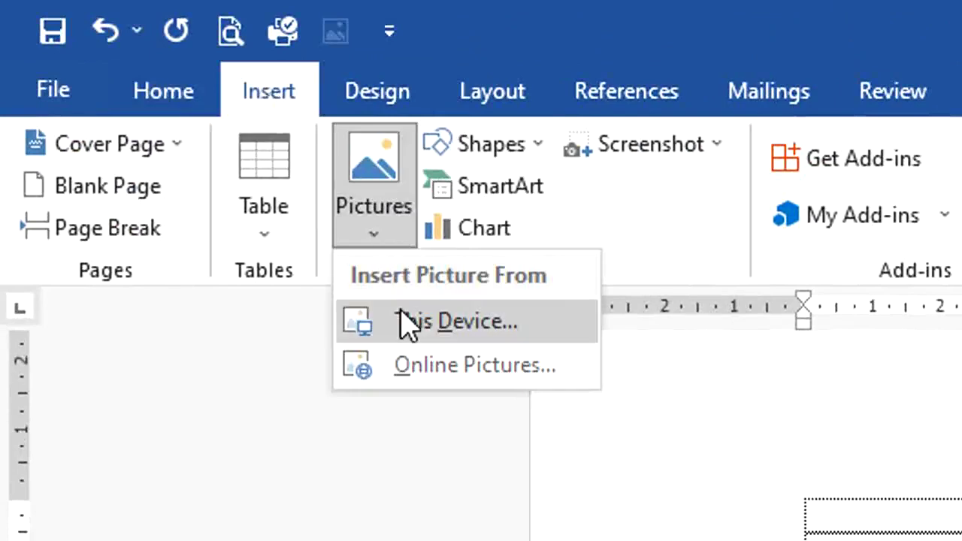
left_click(256, 96)
left_click(371, 239)
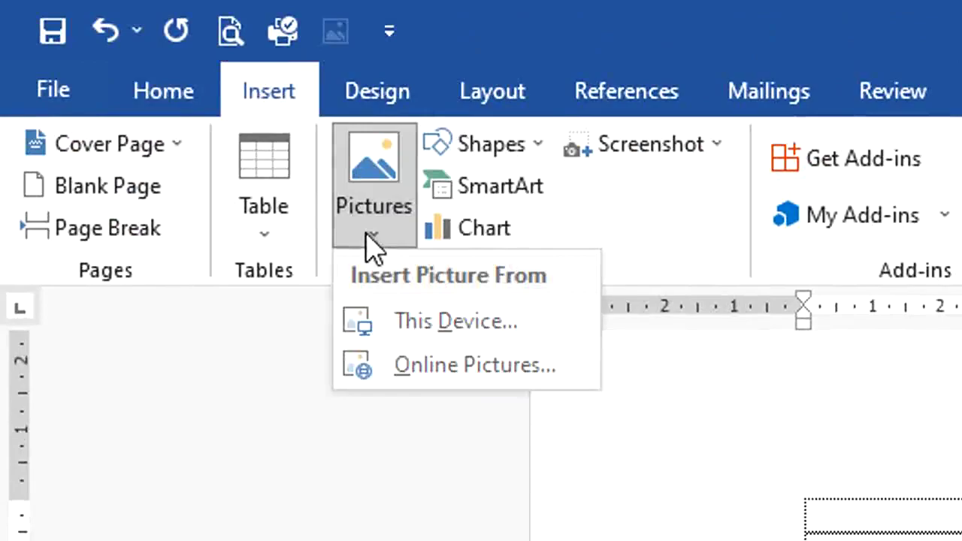
left_click(430, 334)
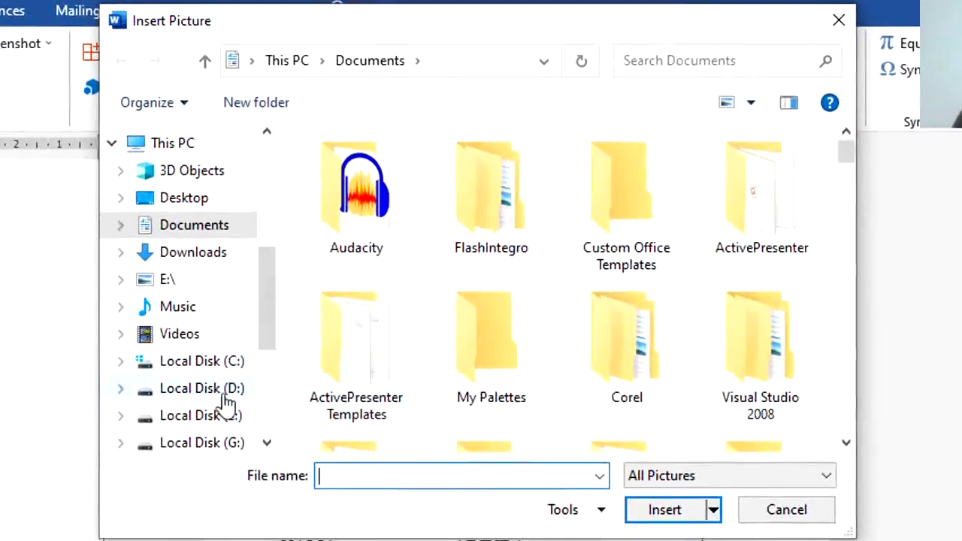
left_click(210, 415)
left_click(652, 58)
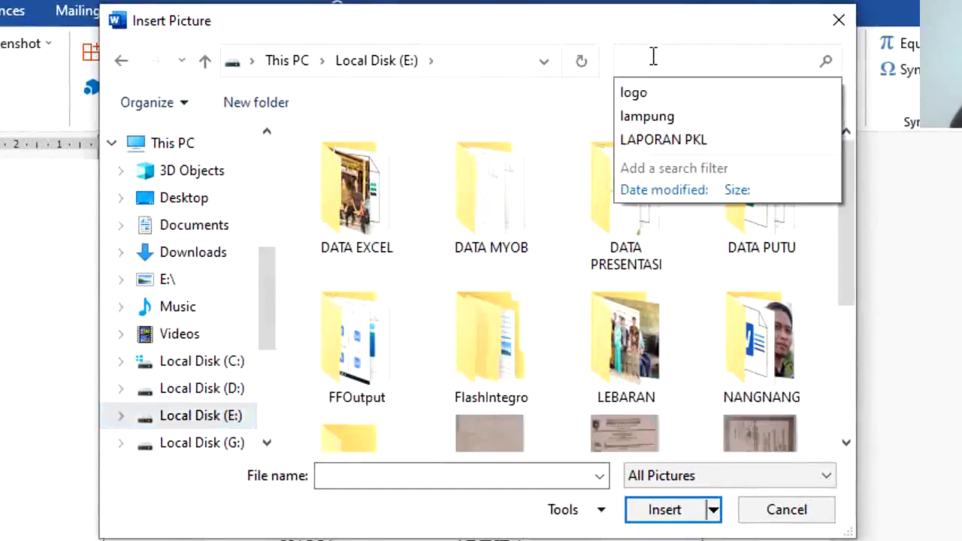
type("lampung")
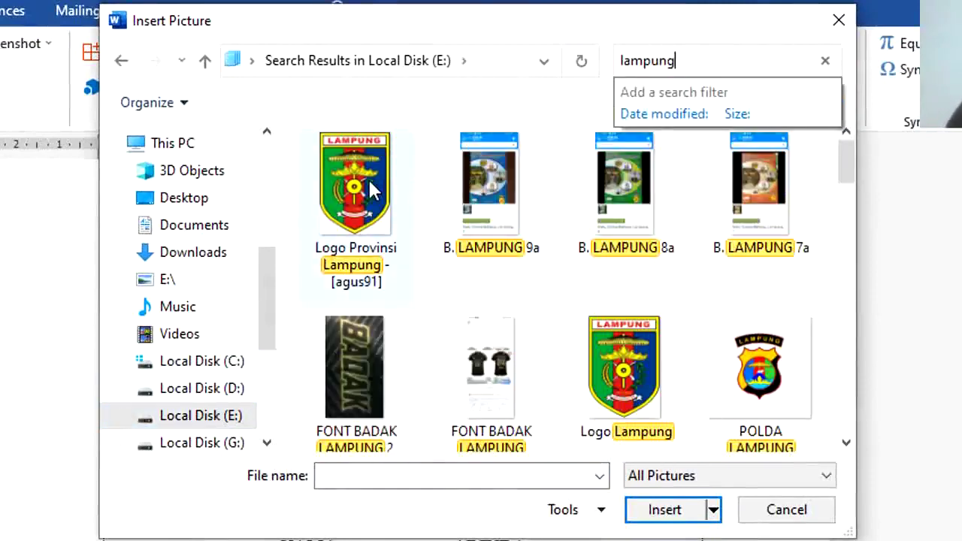
double_click(368, 178)
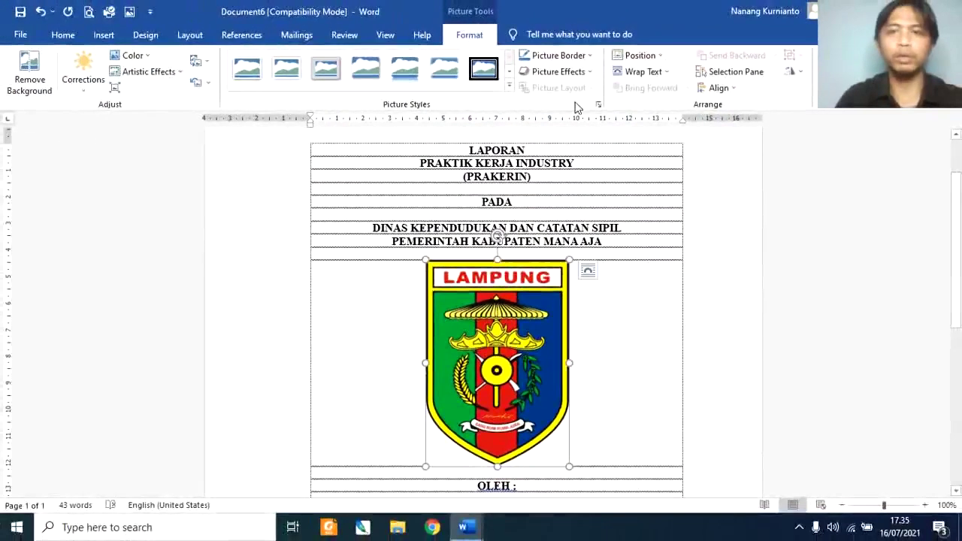
left_click(641, 73)
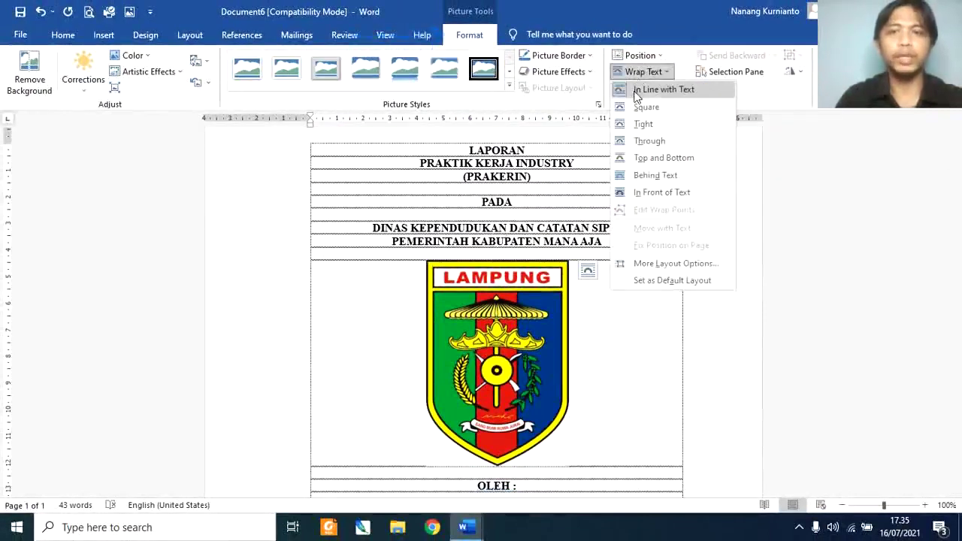
left_click(651, 194)
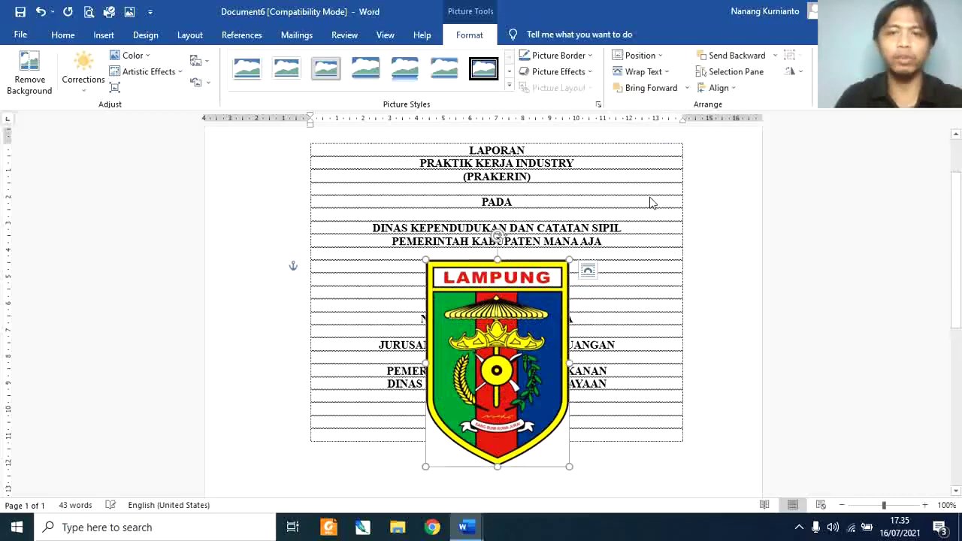
left_click_drag(471, 333, 491, 293)
key("ctrl+z")
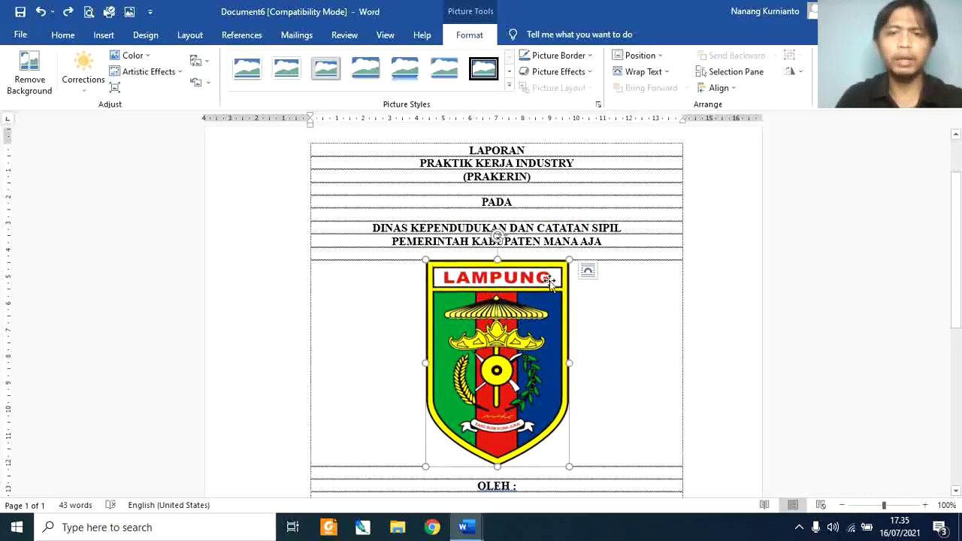
left_click(662, 72)
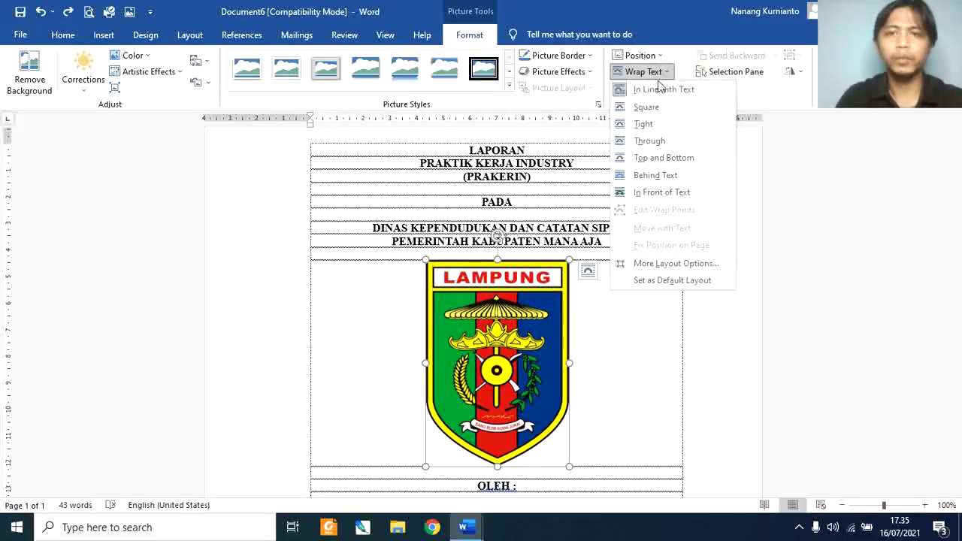
left_click(551, 280)
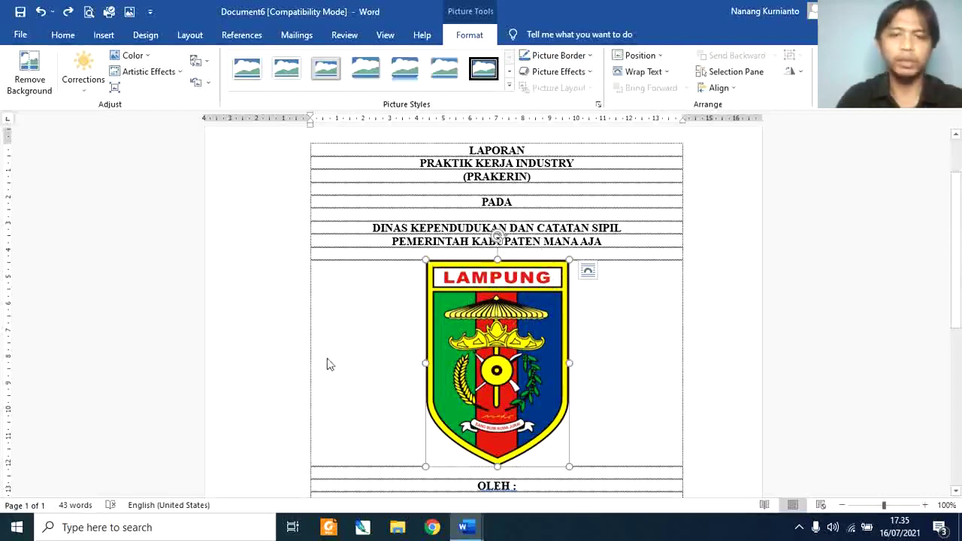
left_click(605, 369)
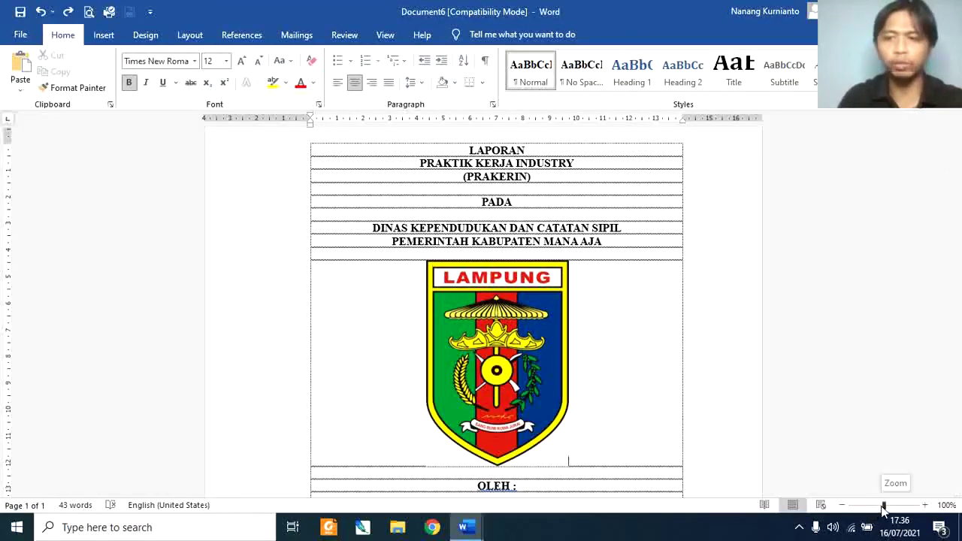
Step: Zoom out, shrink the Lampung logo slightly by a corner handle, then select all text
left_click_drag(883, 511, 865, 511)
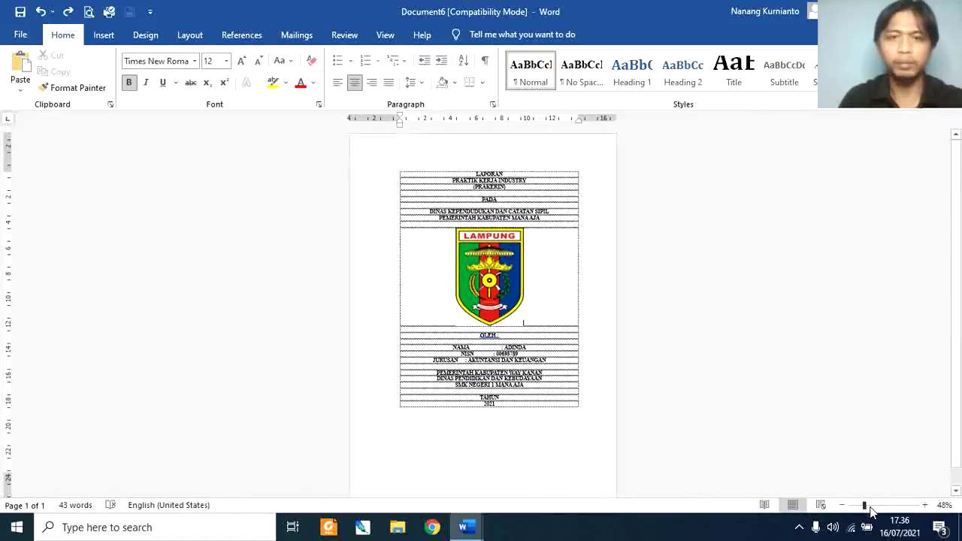
left_click(516, 248)
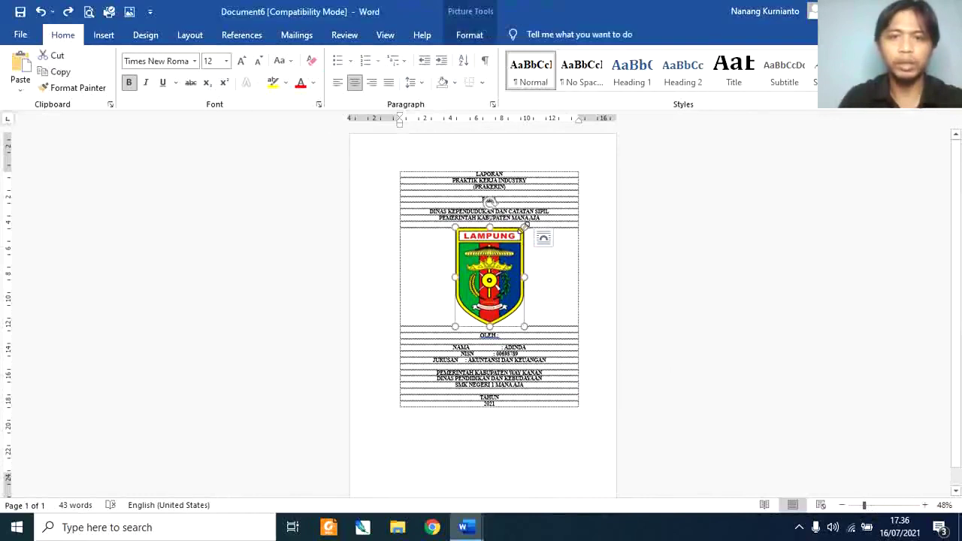
left_click_drag(525, 225, 516, 239)
left_click(534, 278)
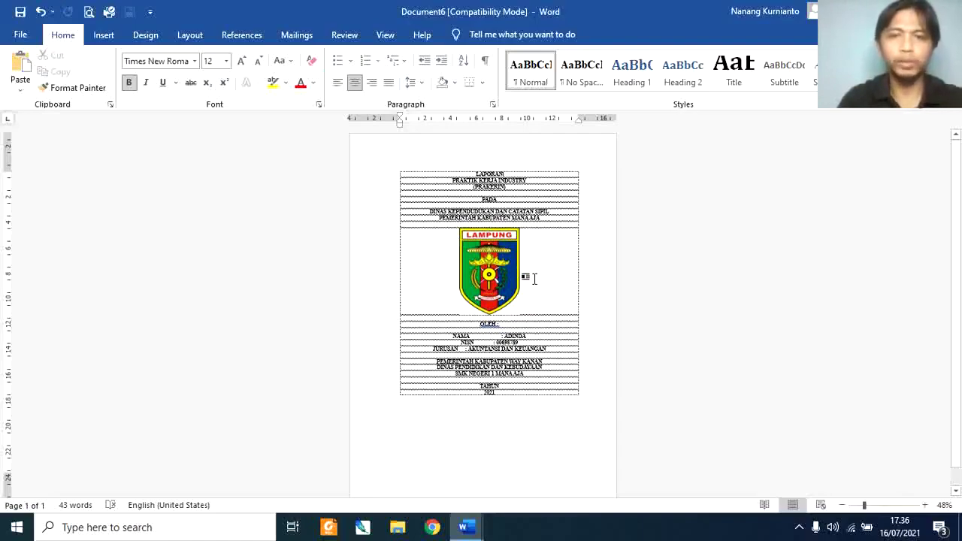
key("ctrl+a")
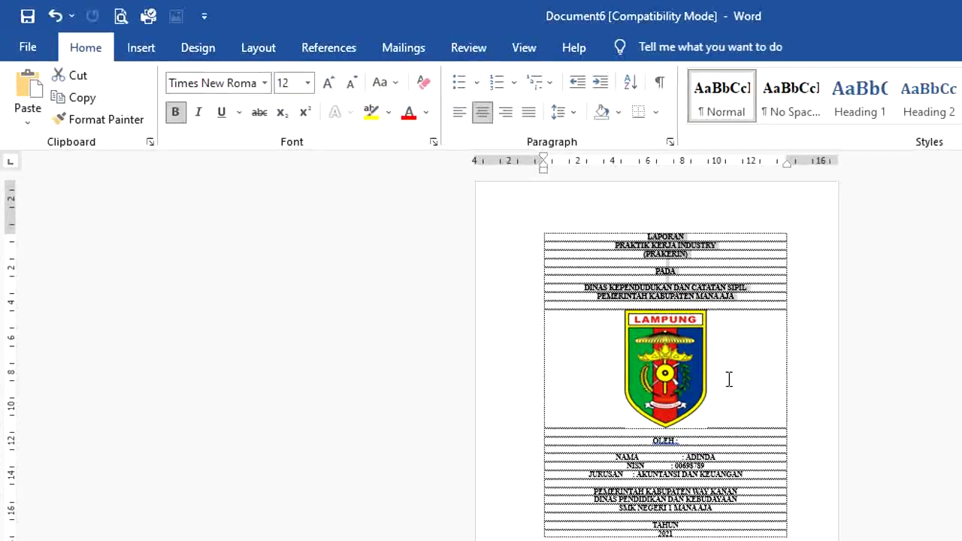
Step: Set the cover text to 14 pt, bringing the three closing authority lines to 14 pt too
left_click(308, 83)
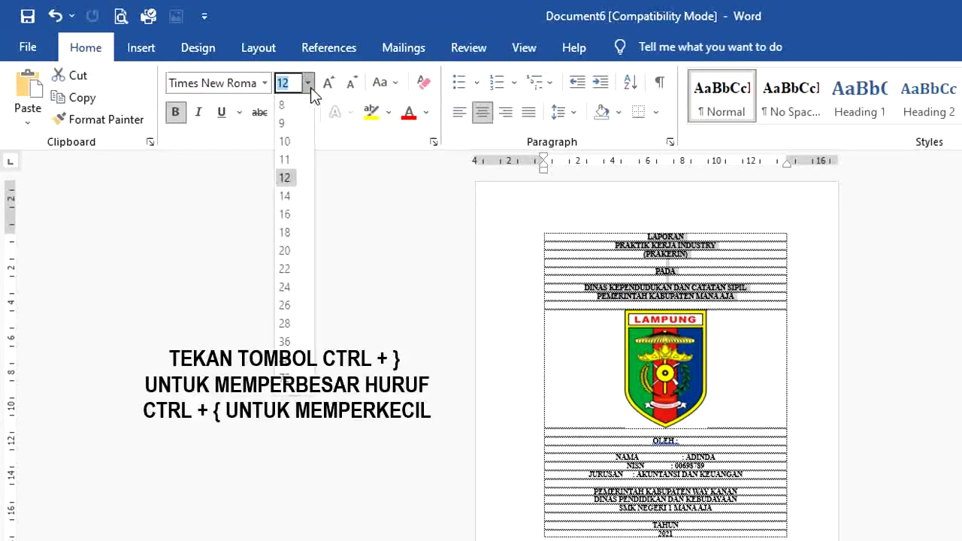
left_click(294, 199)
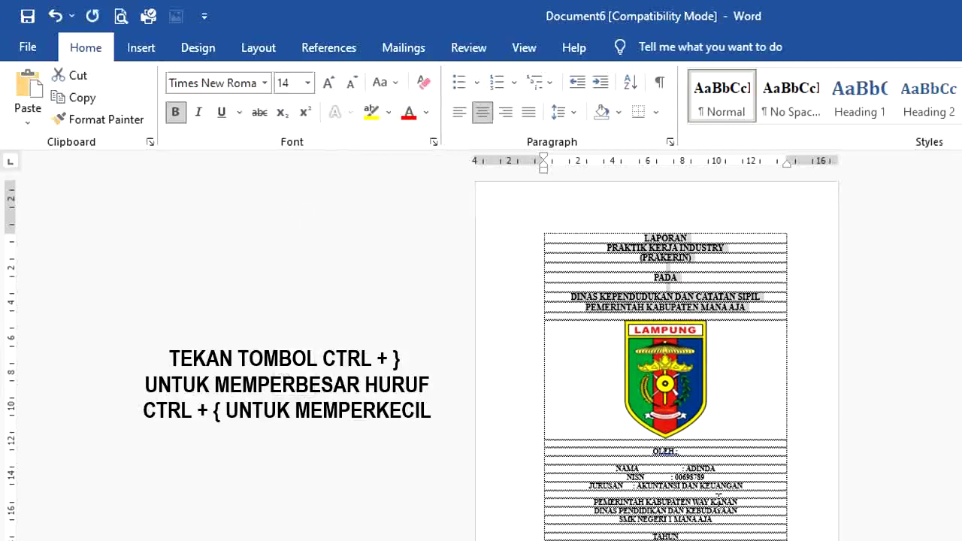
left_click(651, 451)
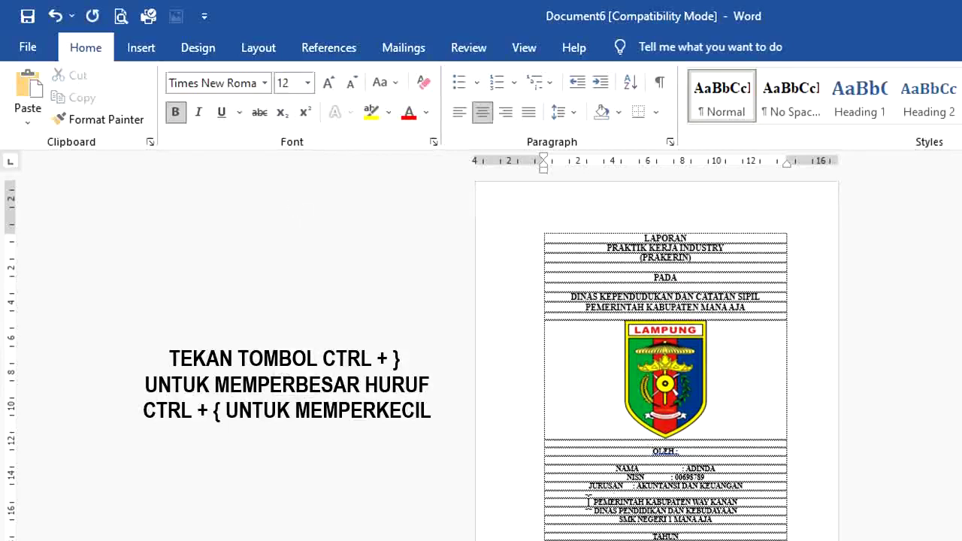
left_click_drag(589, 502, 752, 539)
left_click_drag(668, 524, 668, 525)
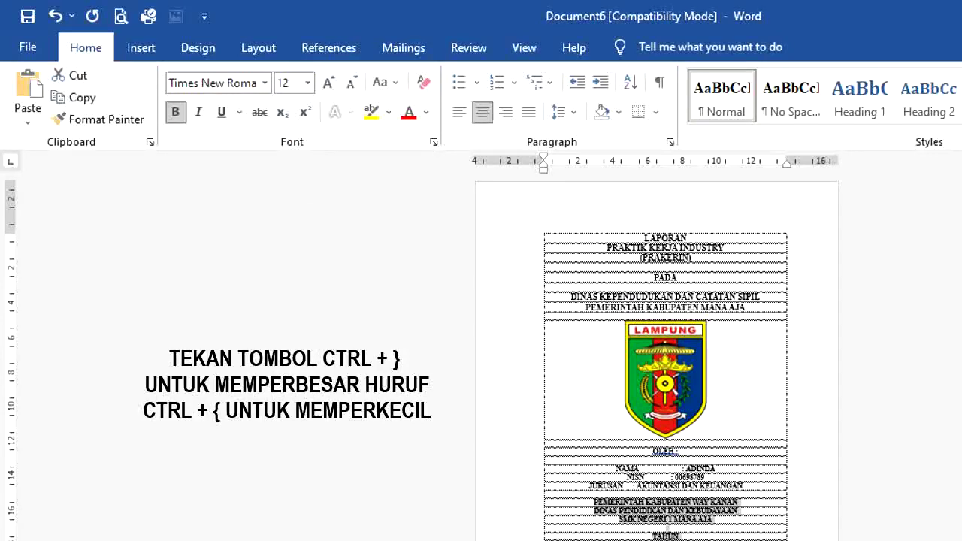
key("ctrl+bracketleft")
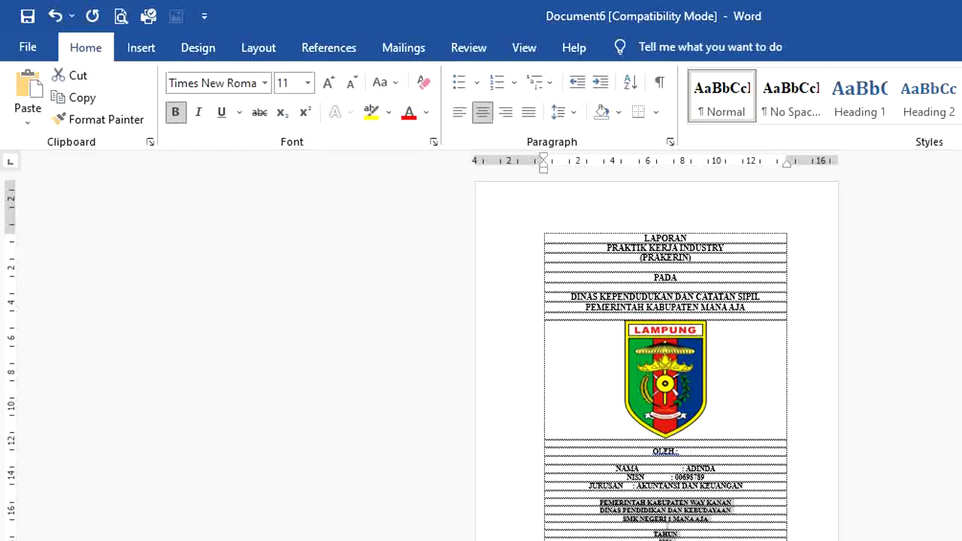
key("ctrl+bracketright")
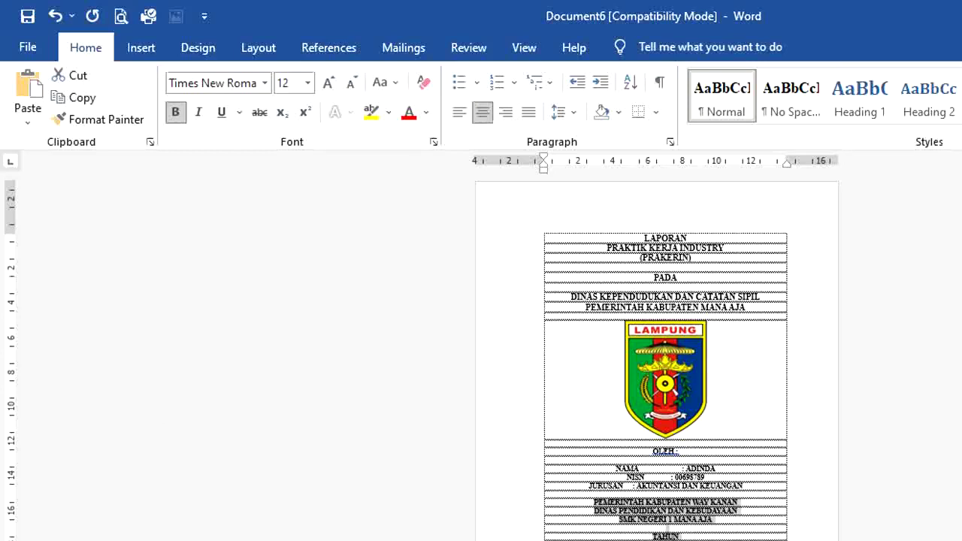
key("ctrl+bracketright")
key("ctrl+bracketright")
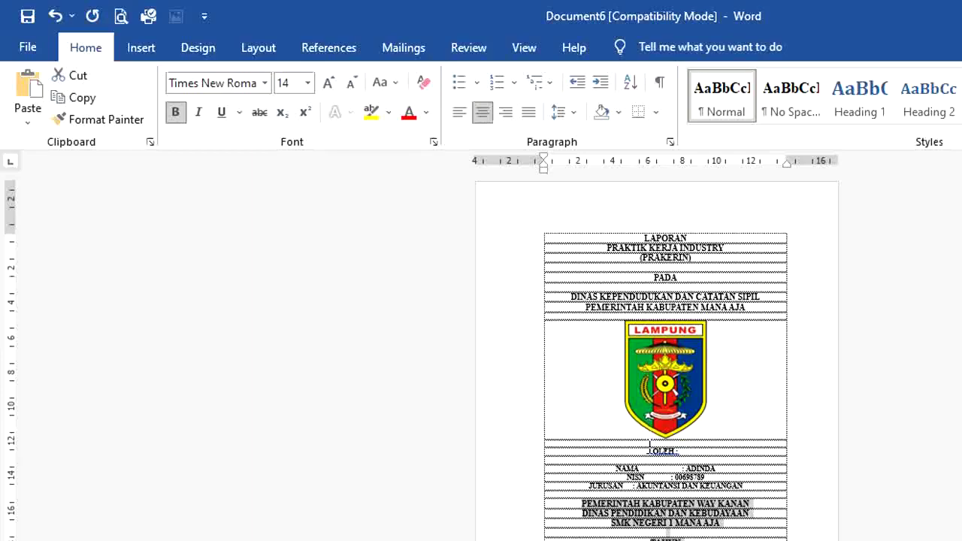
left_click_drag(649, 446, 760, 487)
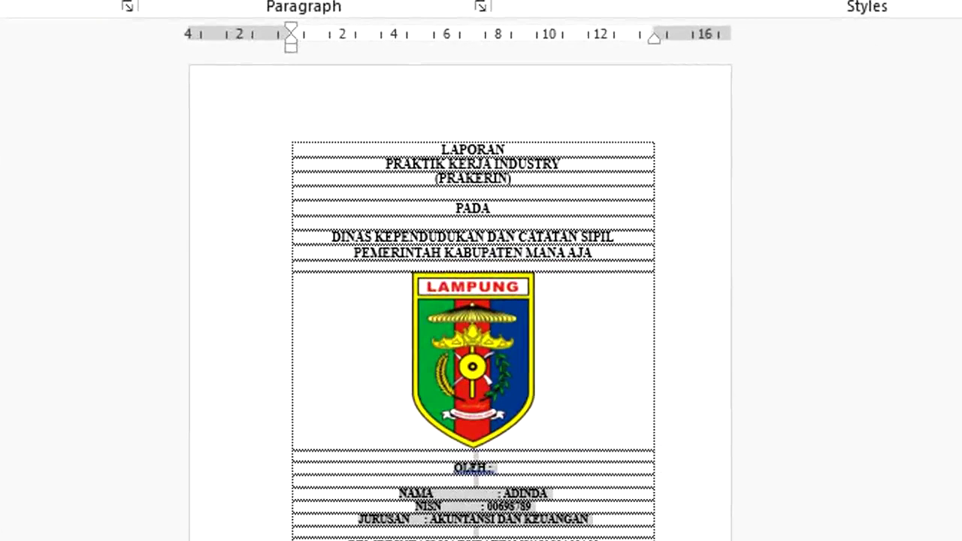
Step: Left-align the OLEH–JURUSAN lines, line up the NAMA colon, and re-centre 'OLEH :'
key("ctrl+l")
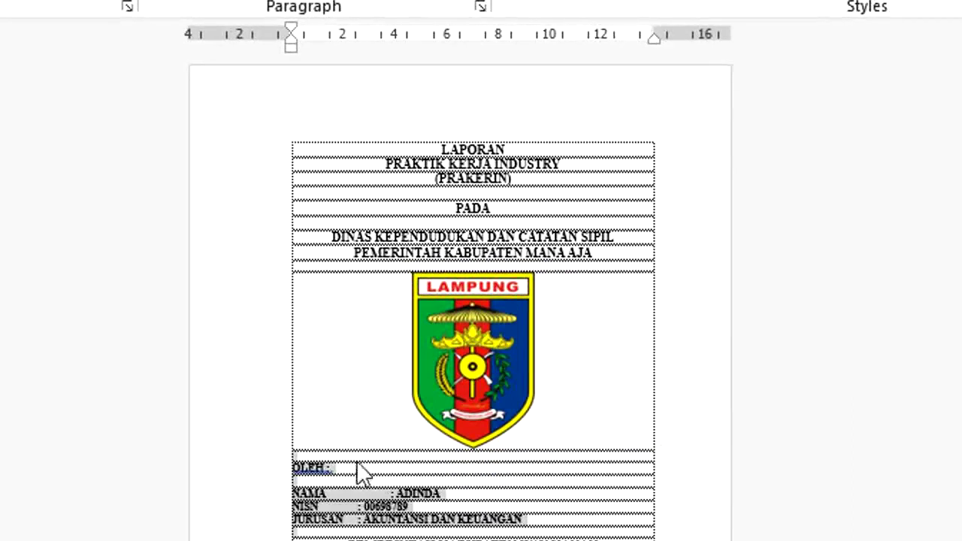
left_click(358, 493)
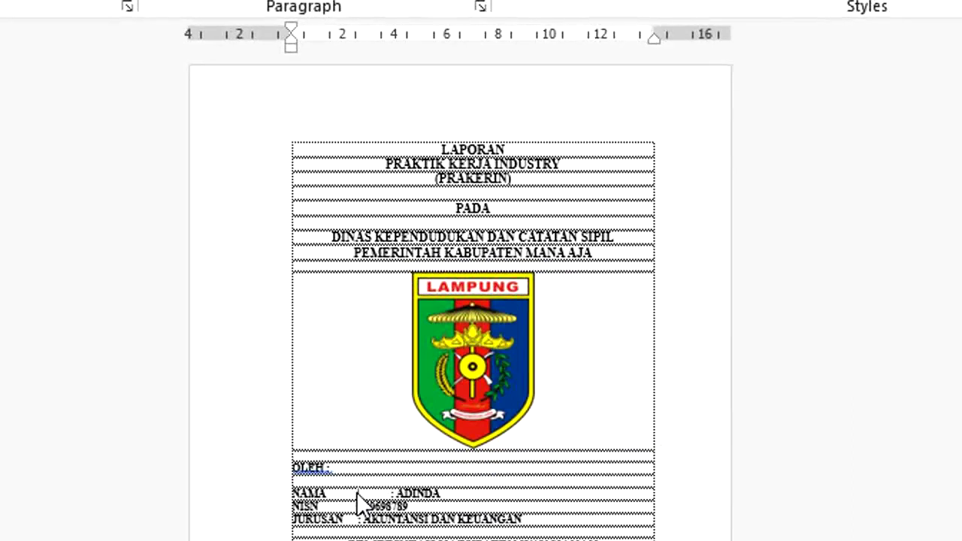
key("Delete")
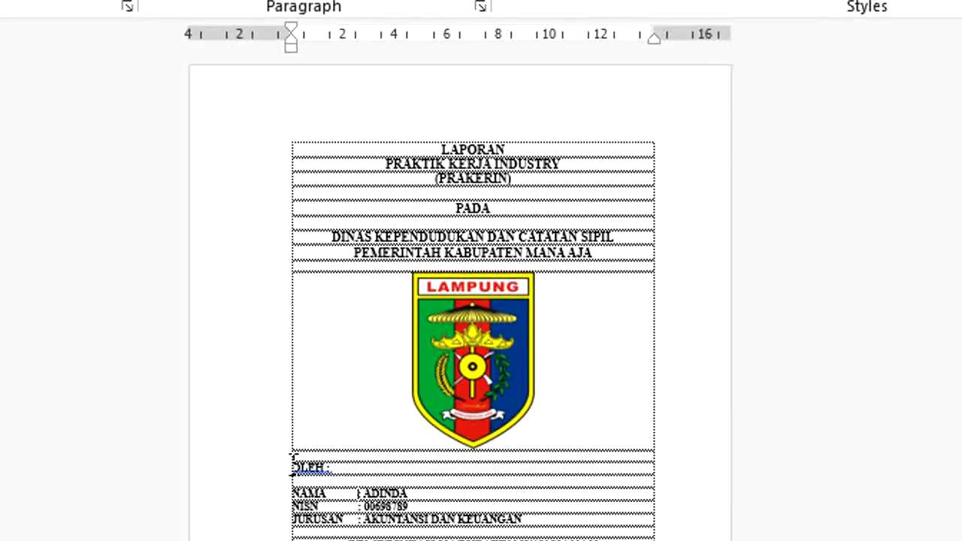
left_click_drag(293, 457, 556, 518)
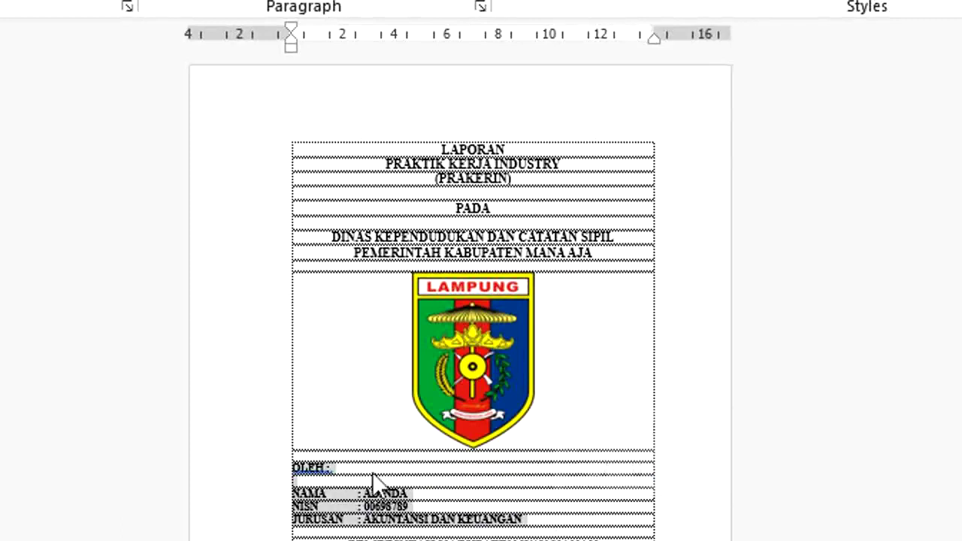
left_click(341, 468)
key("ctrl+e")
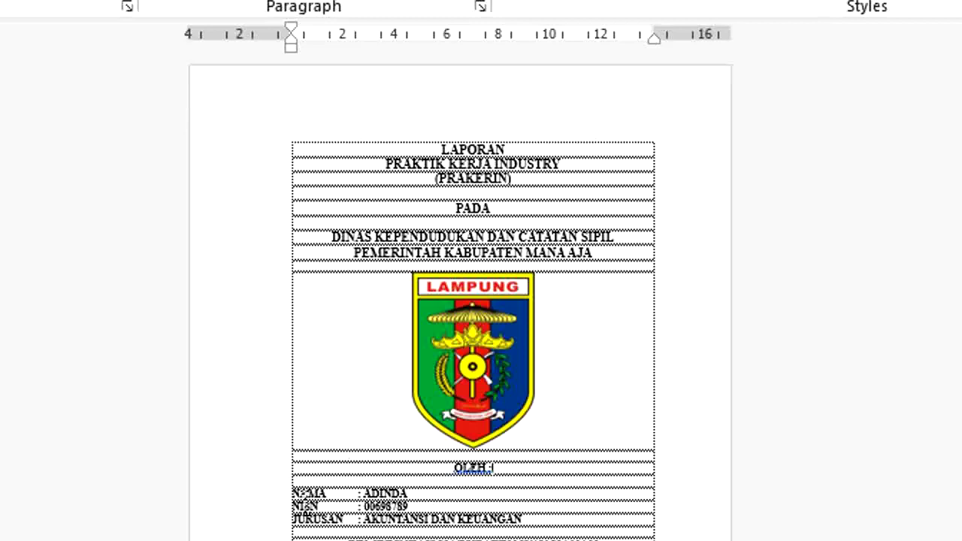
Step: Indent the NAMA, NISN and JURUSAN block to about 3.3 cm and zoom out to the whole page
left_click_drag(279, 491, 576, 518)
key("Tab")
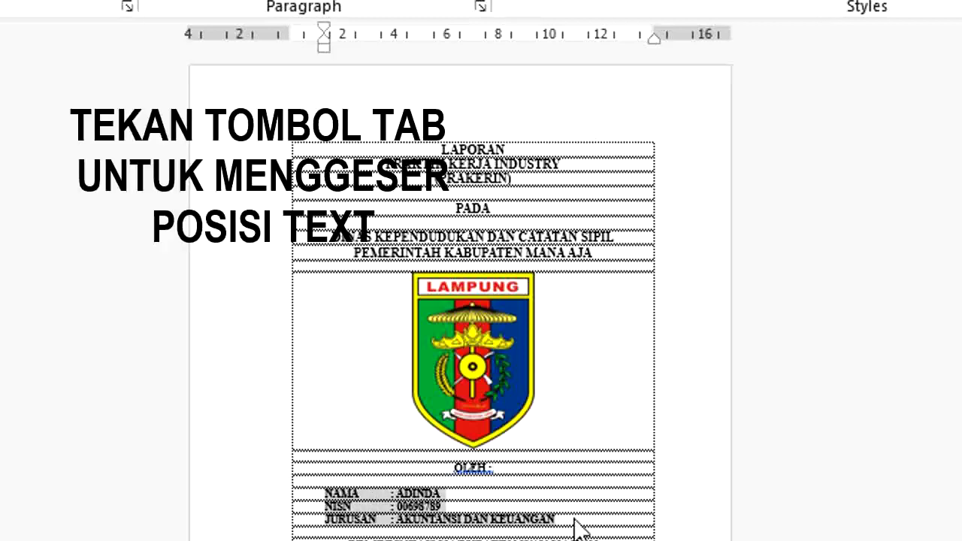
key("Tab")
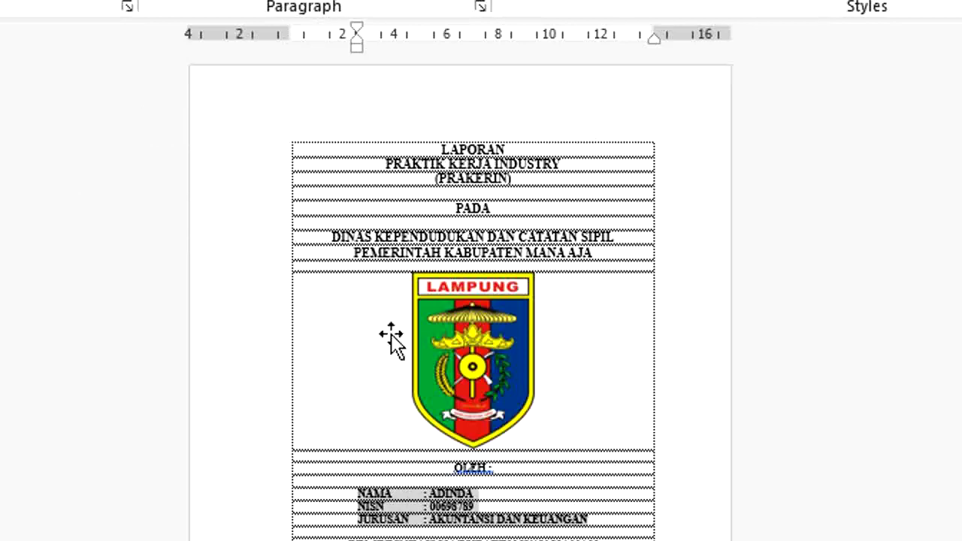
key("shift+Tab")
key("shift+Tab")
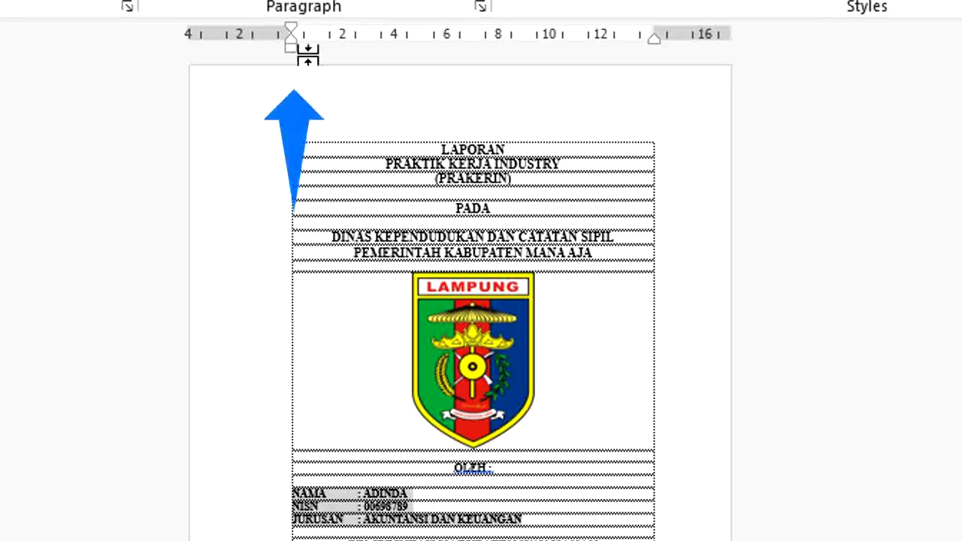
scroll(546, 230, "up", 2)
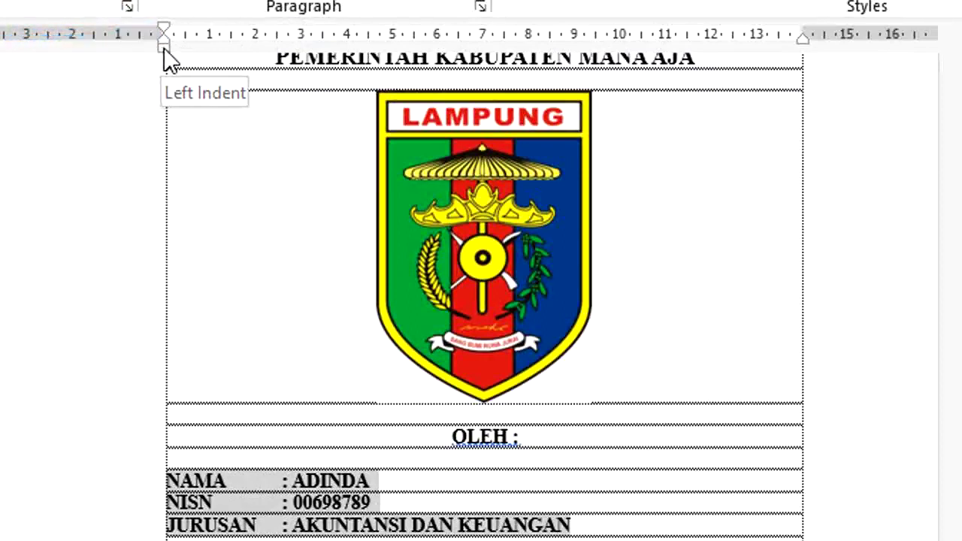
mouse_move(164, 50)
left_mouse_down()
mouse_move(319, 51)
mouse_move(288, 53)
left_mouse_up()
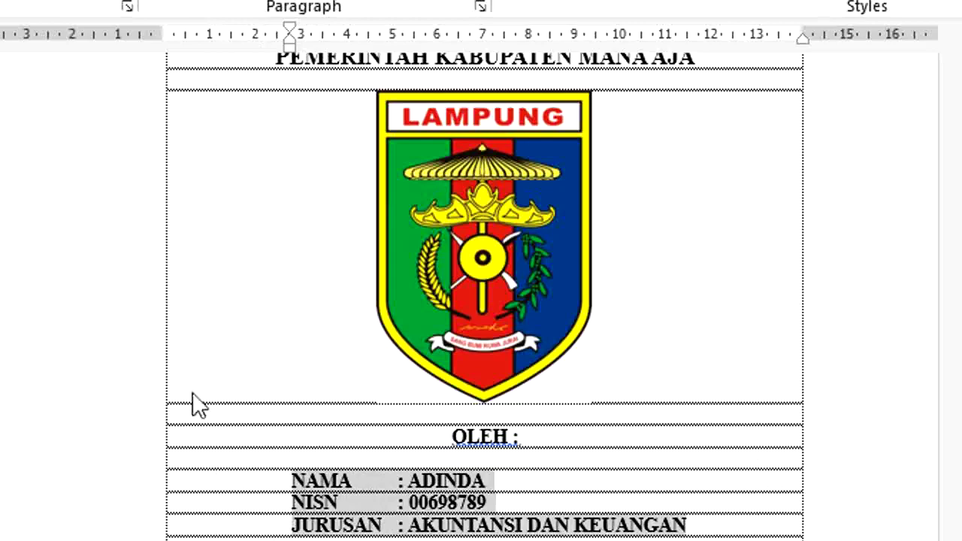
left_click(410, 485)
scroll(485, 301, "up", 5)
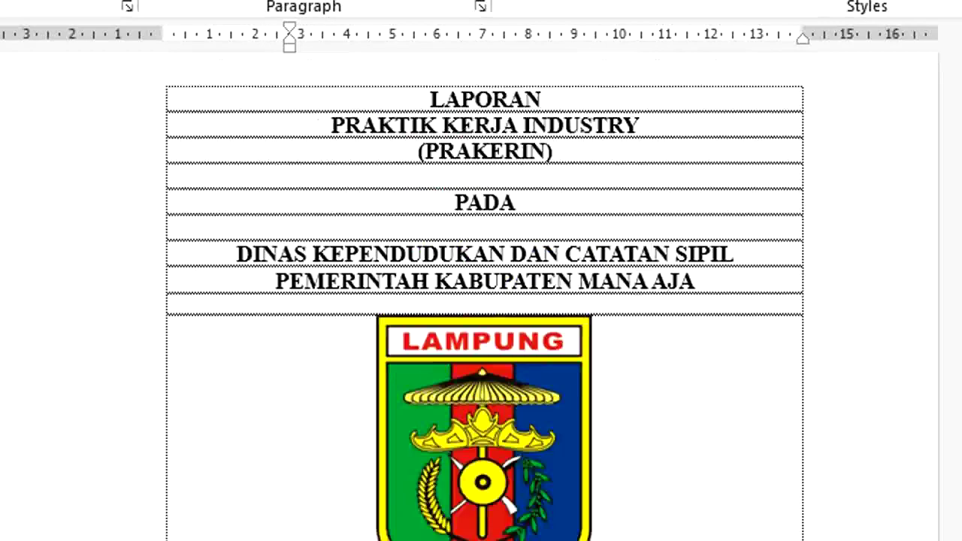
scroll(485, 301, "down", 6)
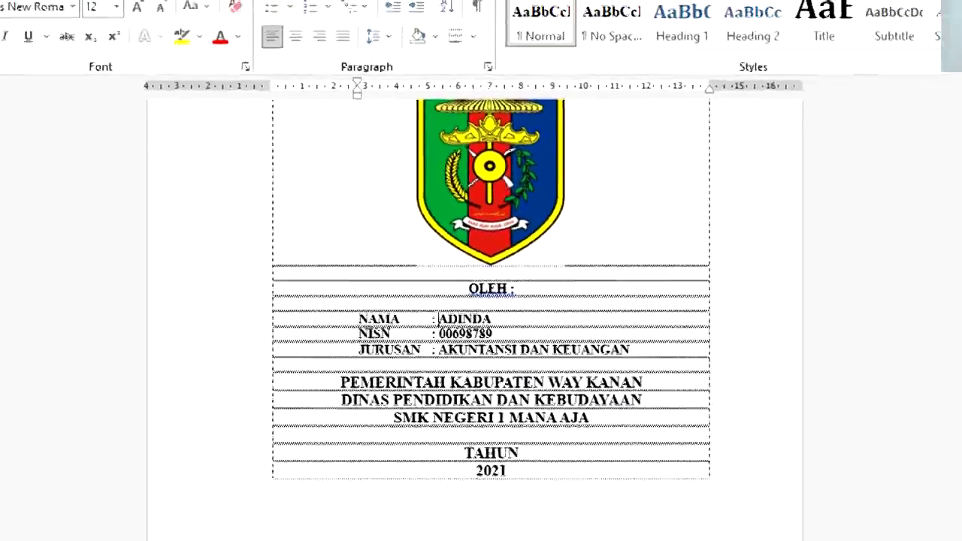
left_click_drag(876, 508, 865, 507)
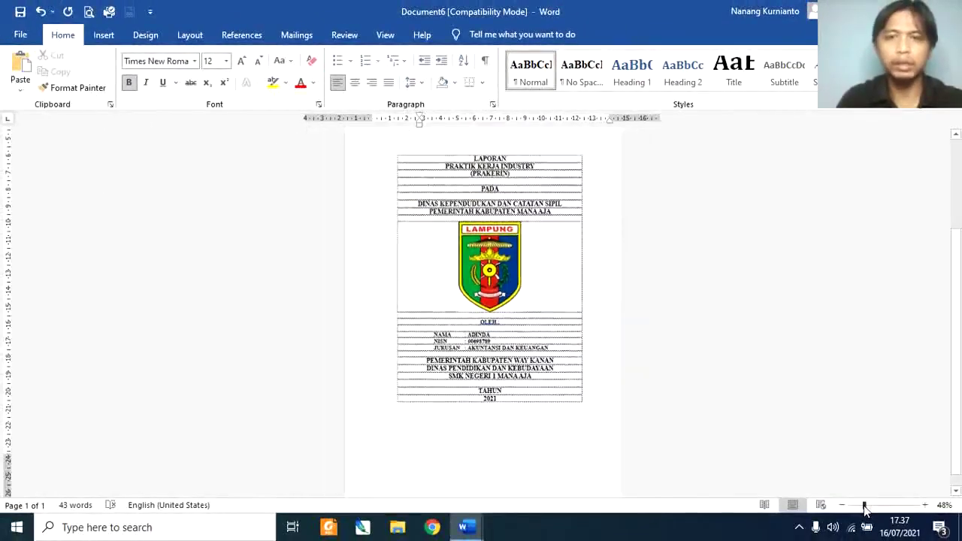
Step: Add blank lines above and below the cover's logo
left_click(564, 207)
key("Return")
key("Return")
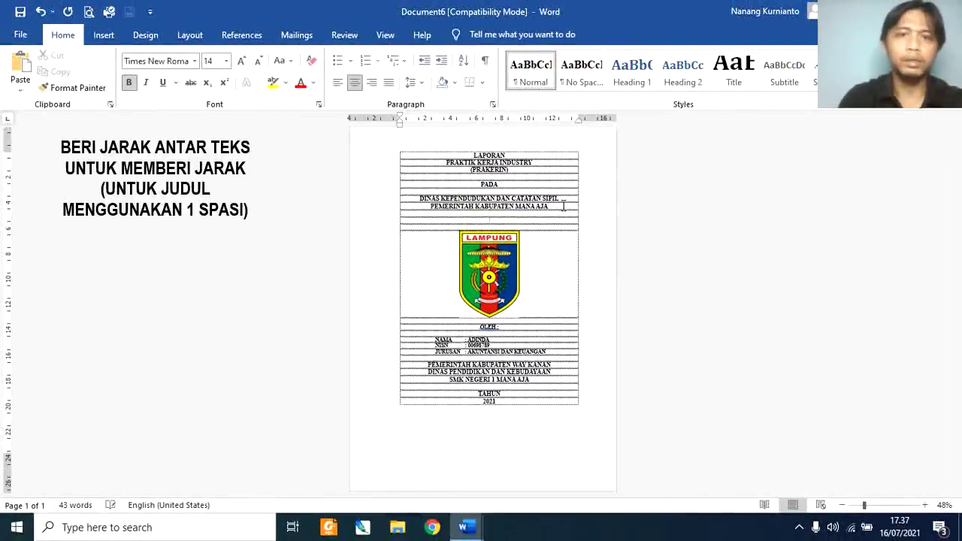
left_click(542, 309)
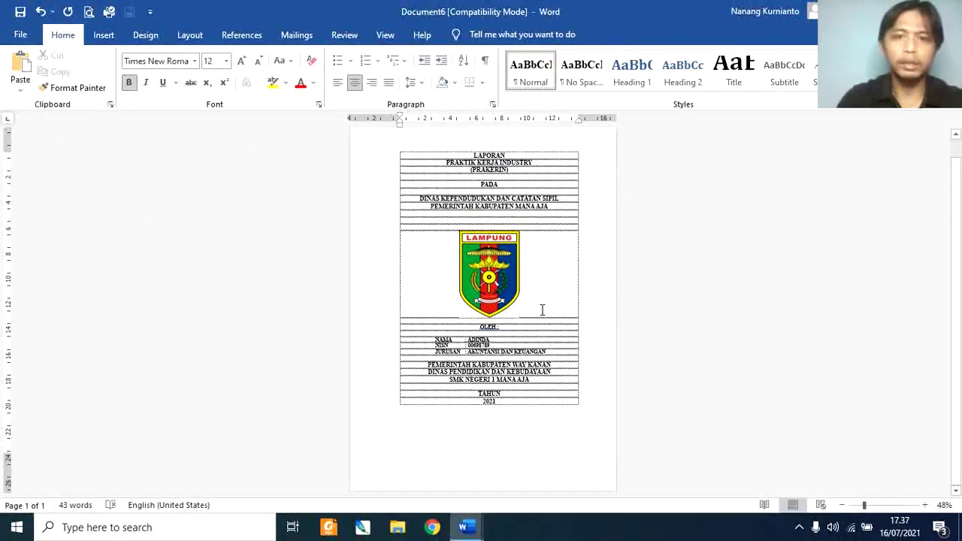
key("Return")
key("Return")
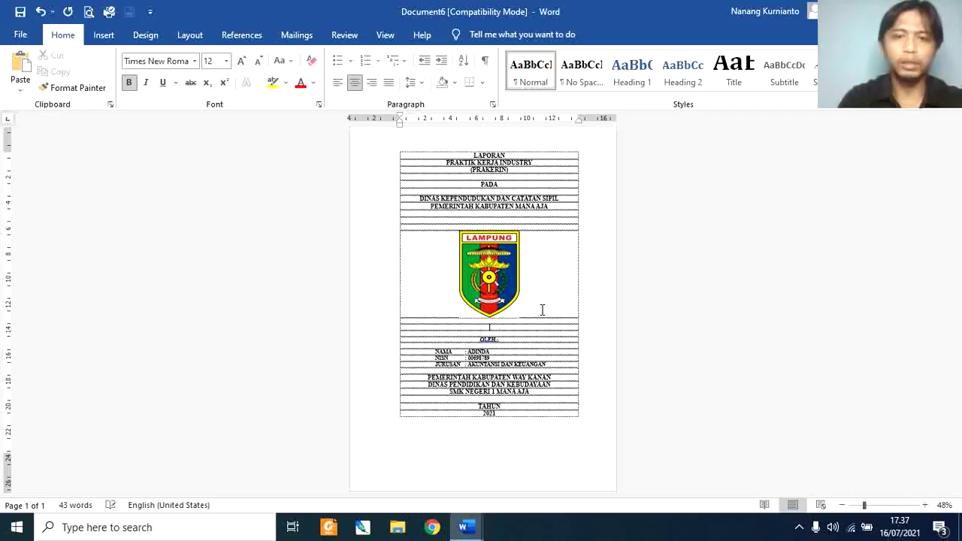
key("ctrl+l")
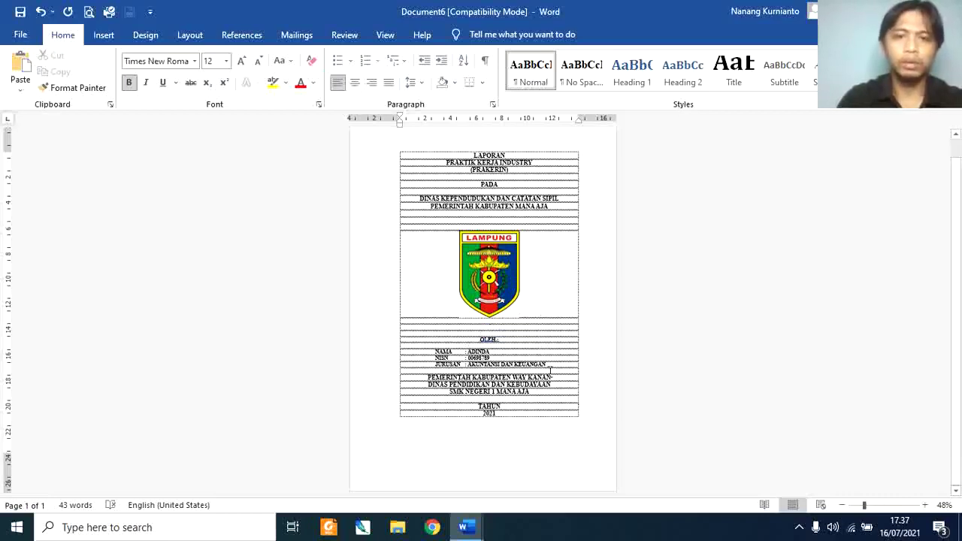
key("Return")
key("Return")
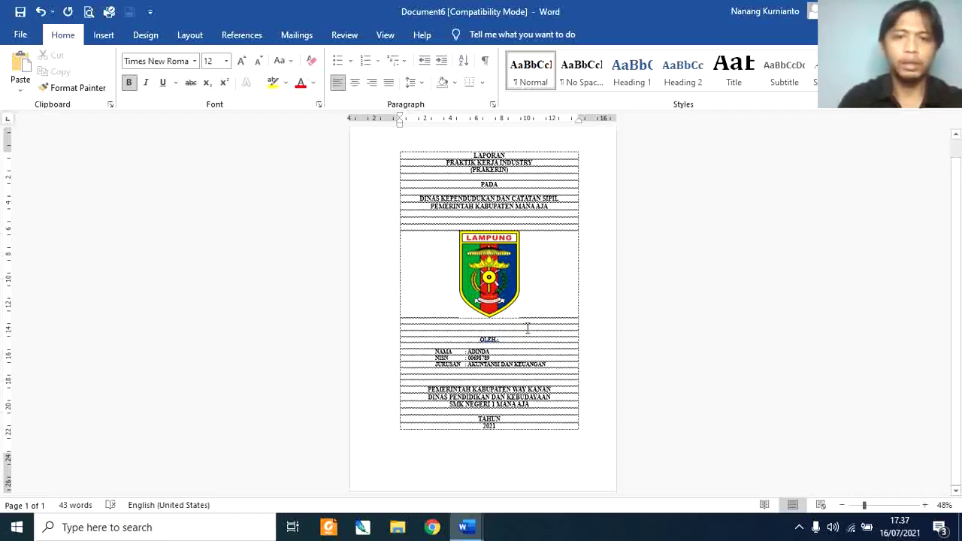
left_click(499, 218)
key("Return")
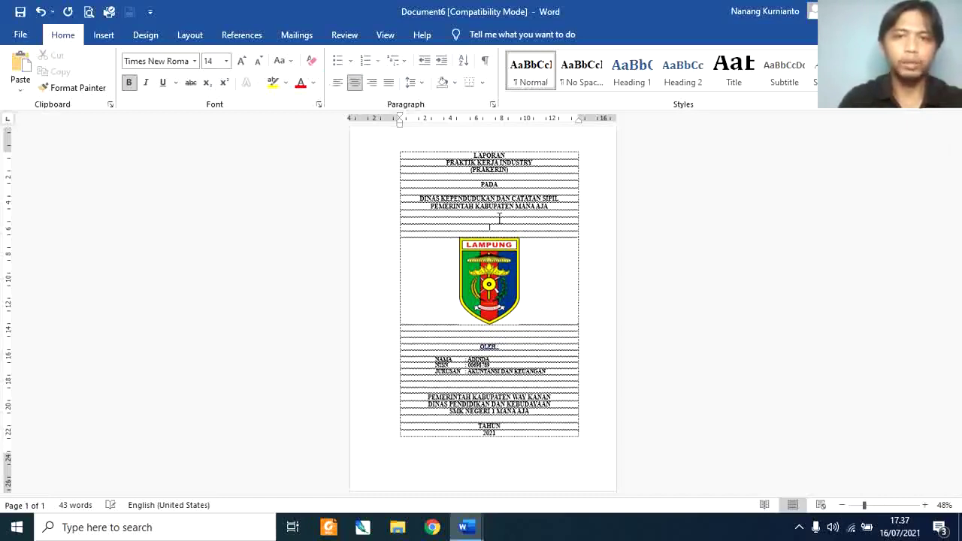
left_click(496, 335)
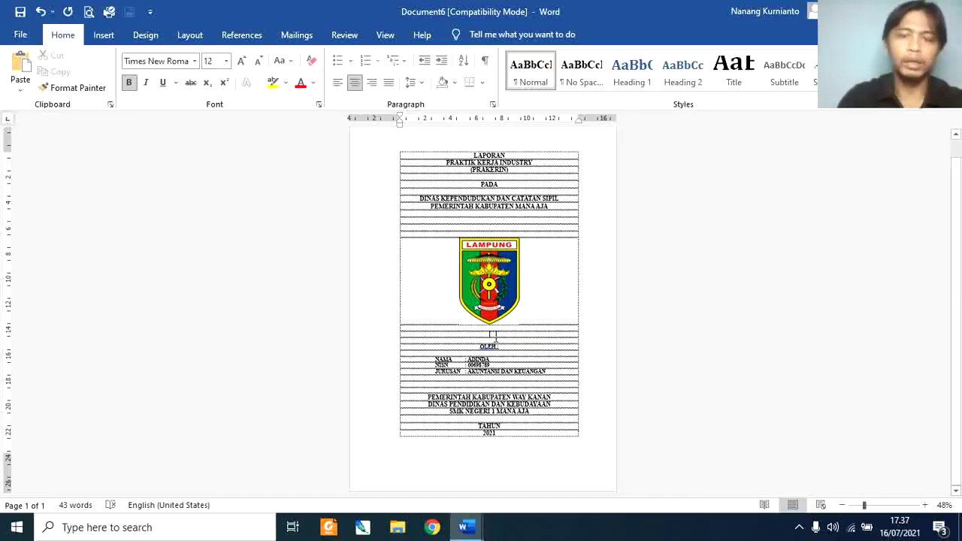
key("Return")
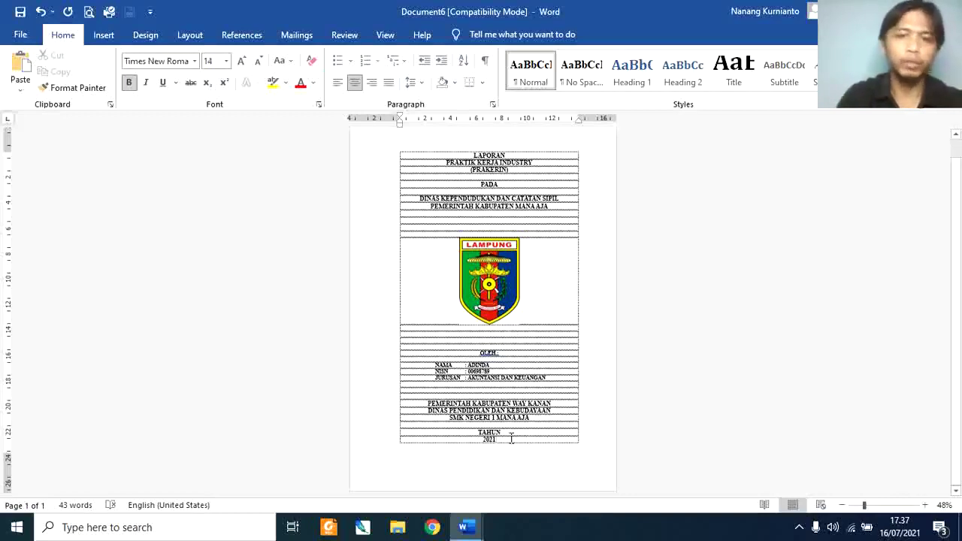
Step: Insert a page break after '2021' to start a blank second page
key("ctrl+Return")
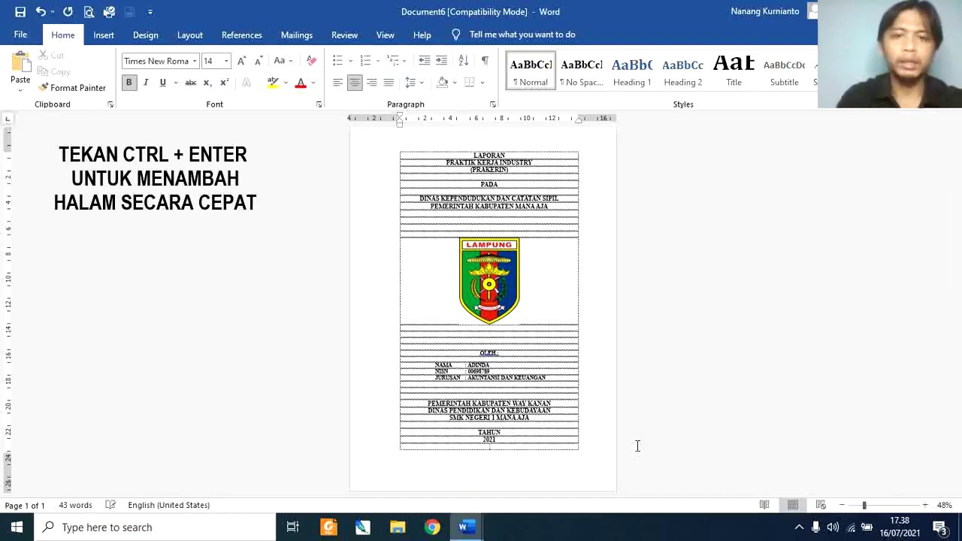
key("ctrl+Return")
key("BackSpace")
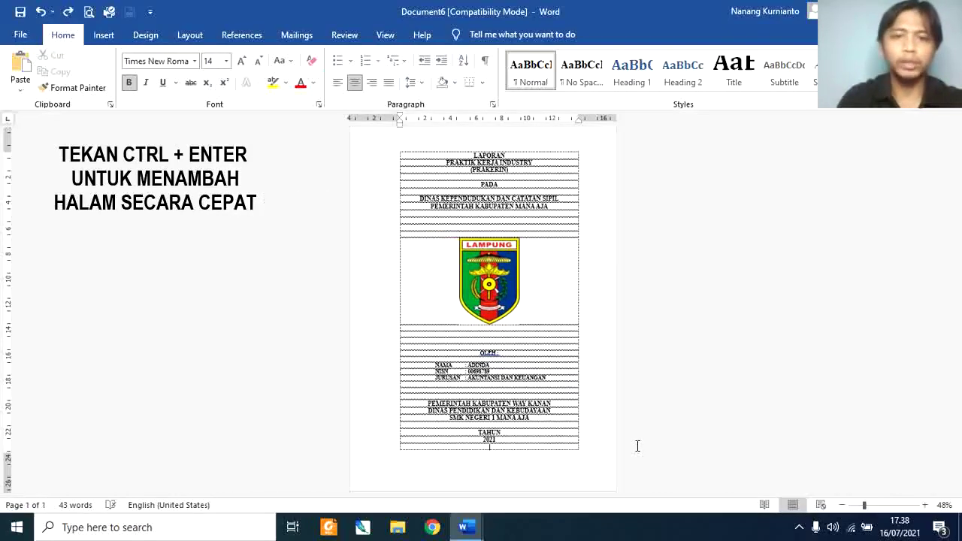
key("BackSpace")
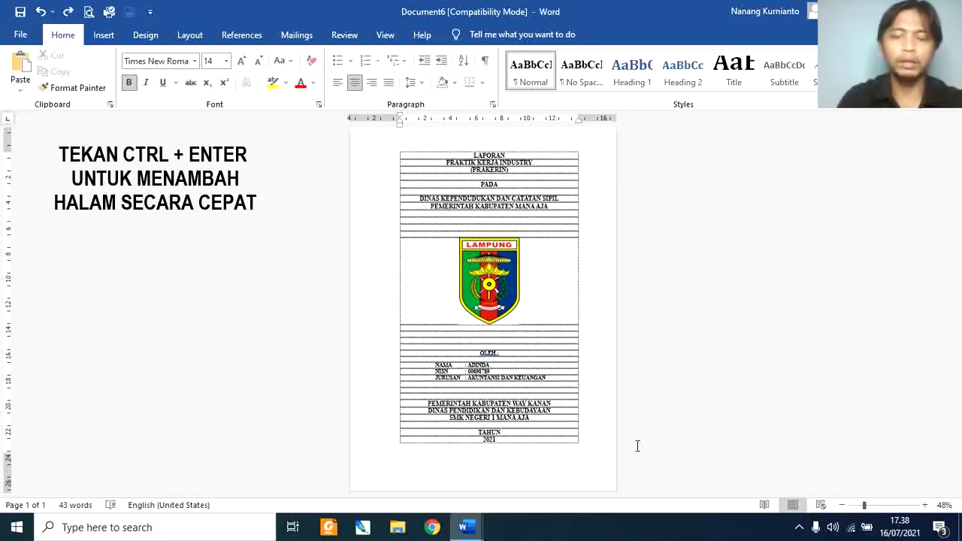
key("ctrl+Return")
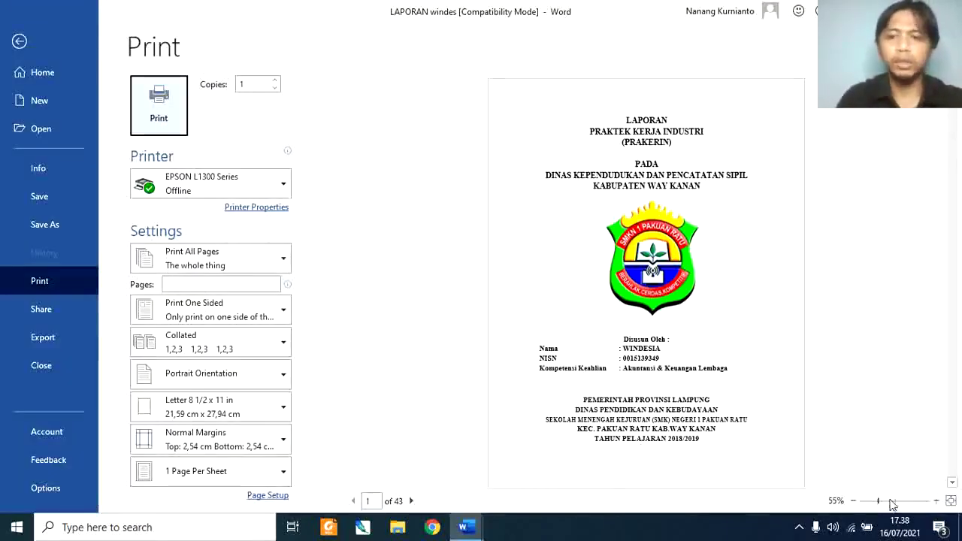
Step: View the approval page in print preview and switch to Document1
left_click(417, 503)
left_click(413, 501)
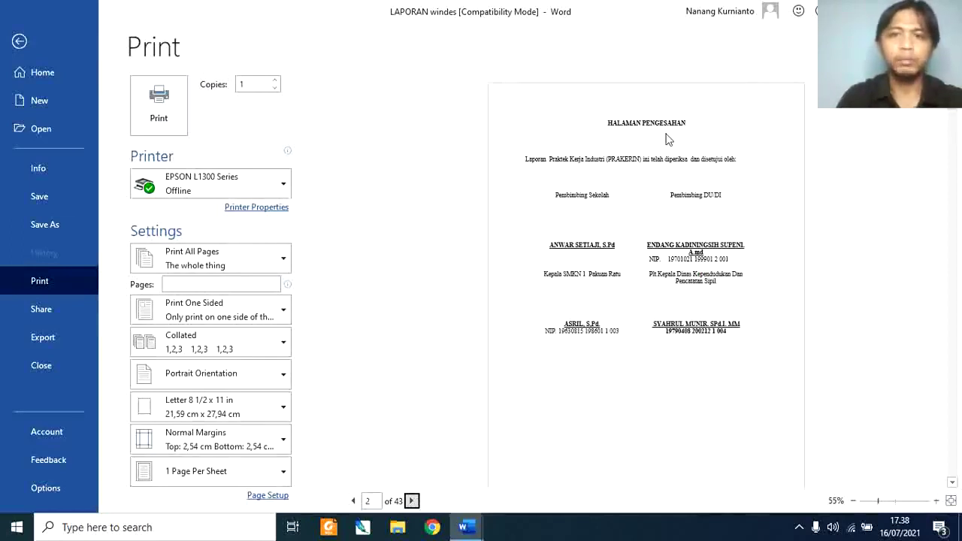
key("alt+Tab")
key("Tab")
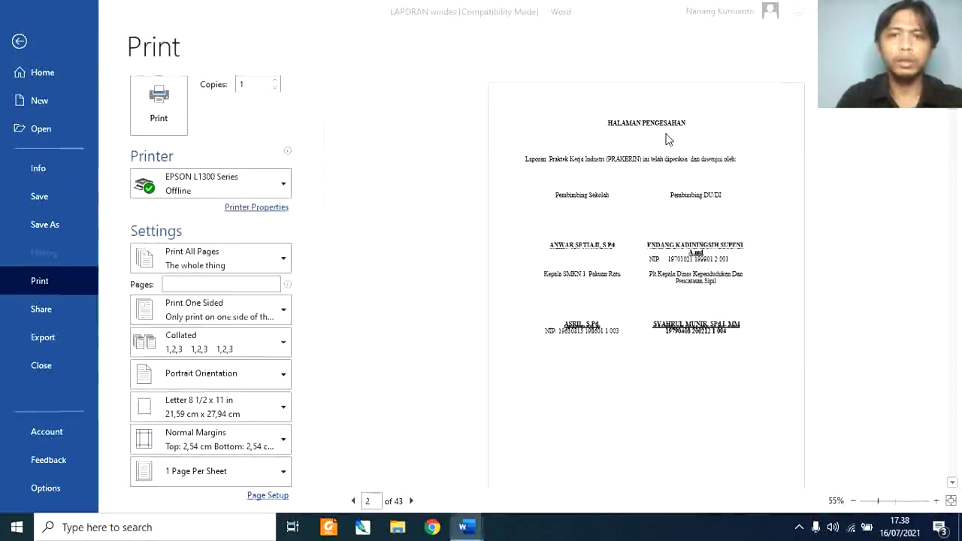
Step: Select and copy the text from 'HALAMAN PENGESAHAN' through 'oleh:'
scroll(961, 384, "down", 15)
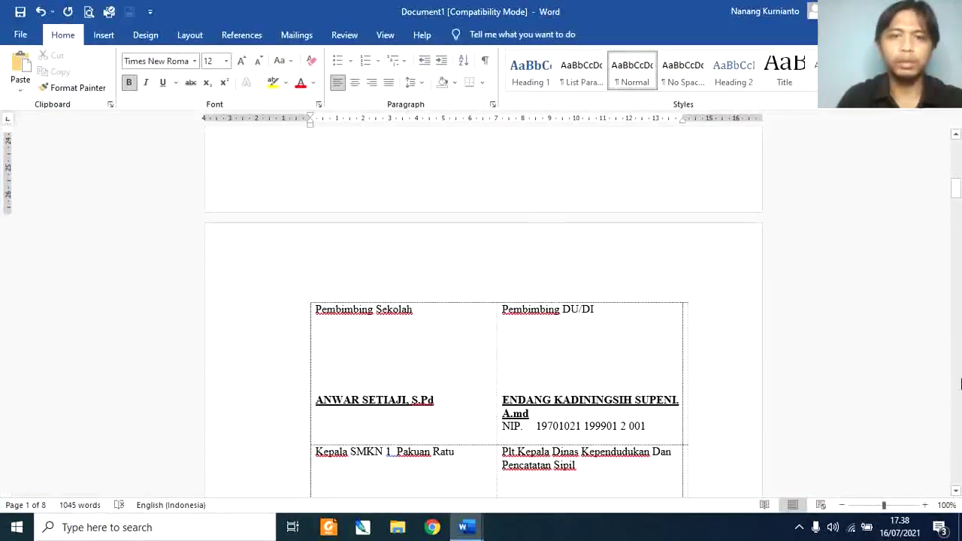
left_click_drag(958, 179, 958, 164)
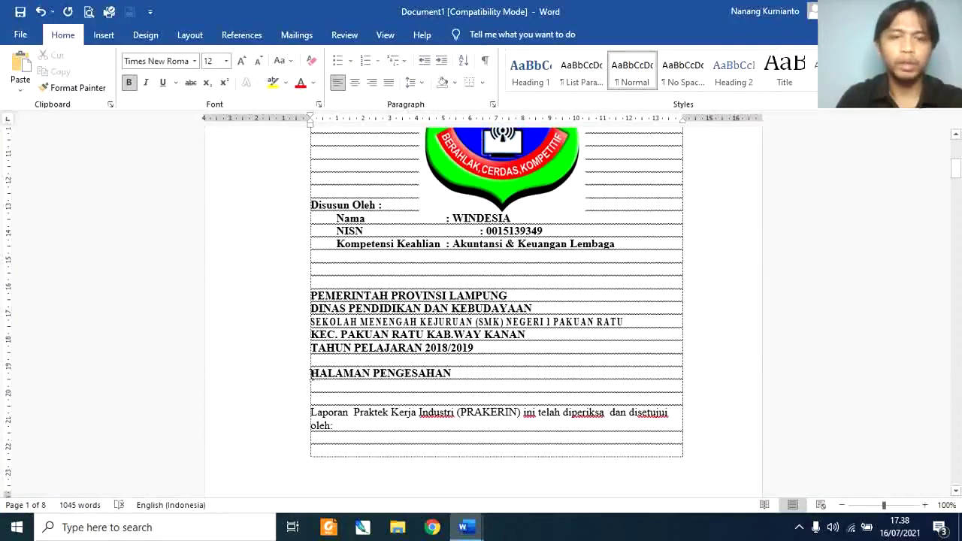
left_click_drag(311, 375, 367, 427)
key("ctrl+c")
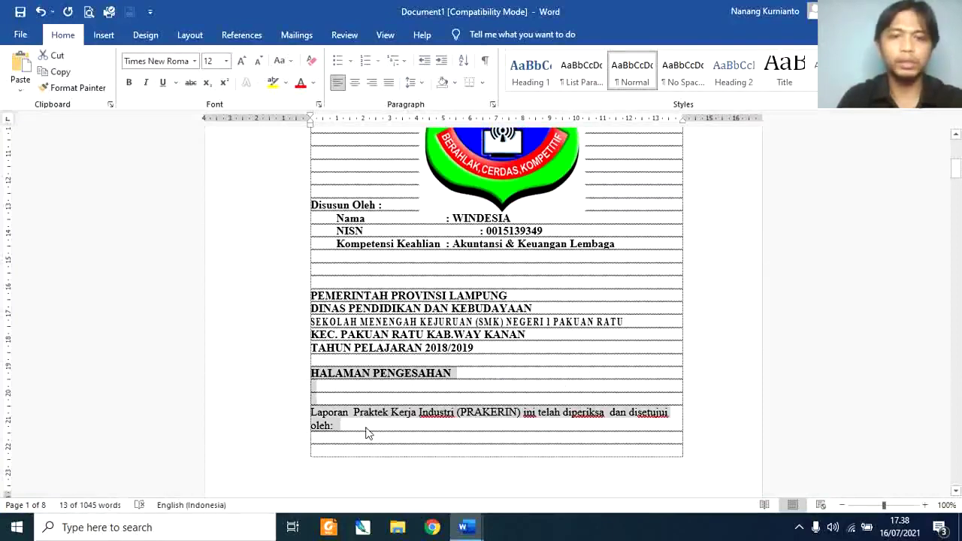
key("alt+Tab")
key("alt+Tab")
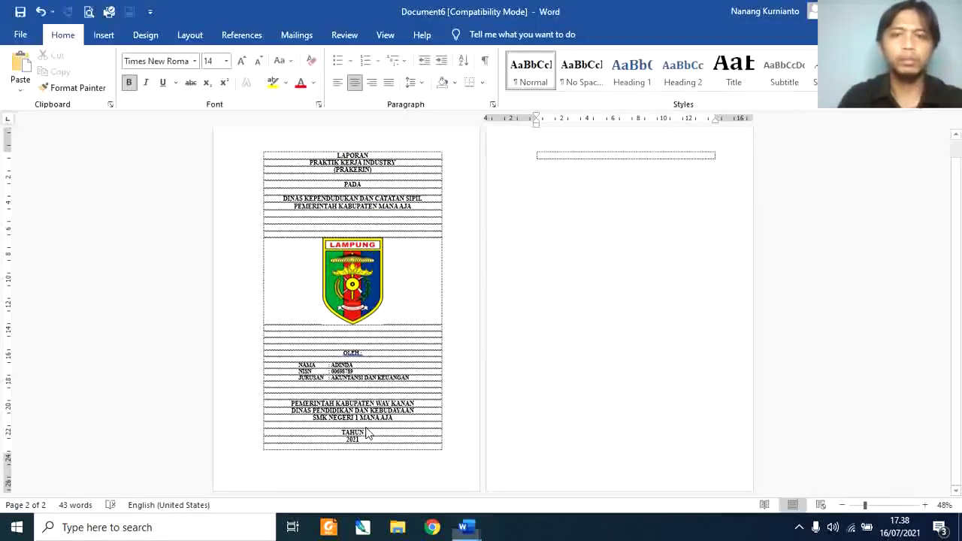
Step: Paste the approval text onto page 2 and centre the HALAMAN PENGESAHAN heading
key("ctrl+v")
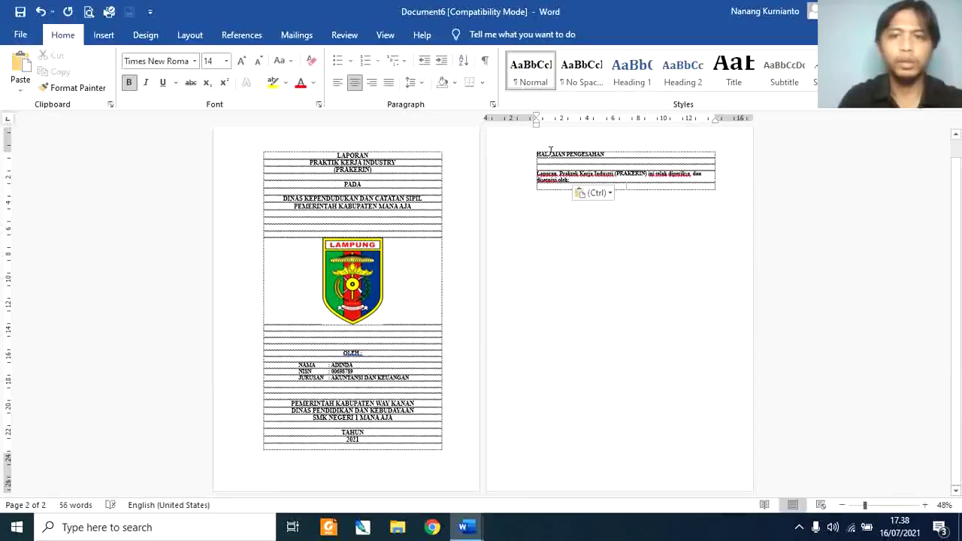
left_click(353, 82)
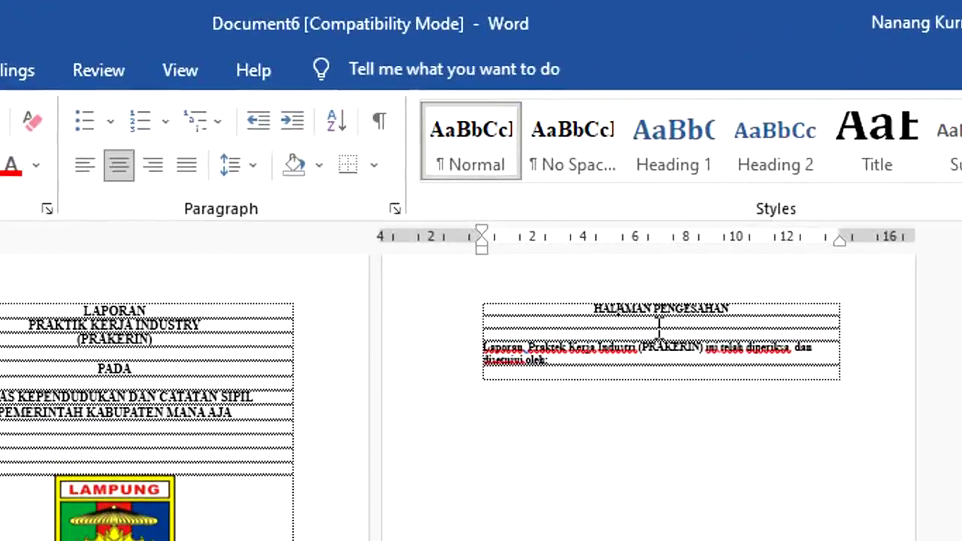
left_click(602, 365)
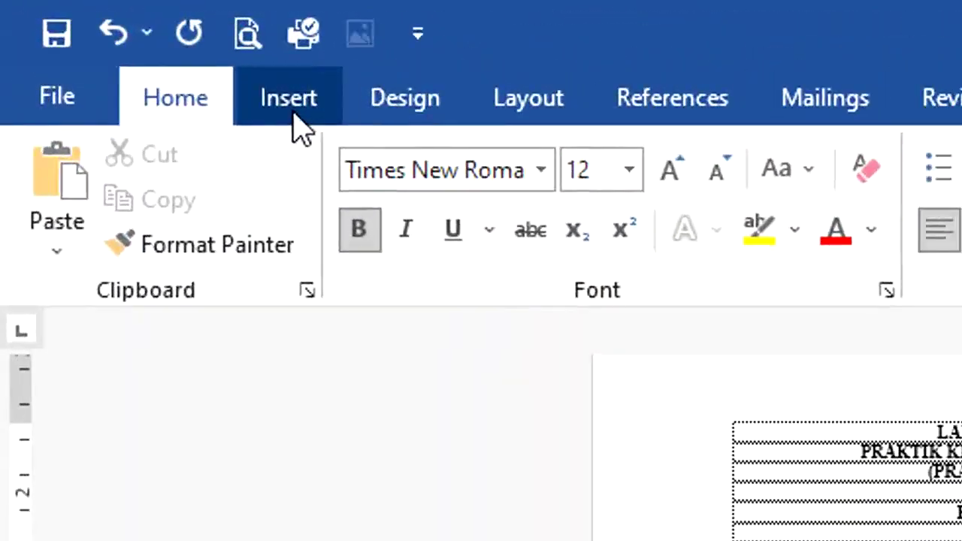
Step: Insert a two-column, one-row table below the approval sentence
left_click(214, 75)
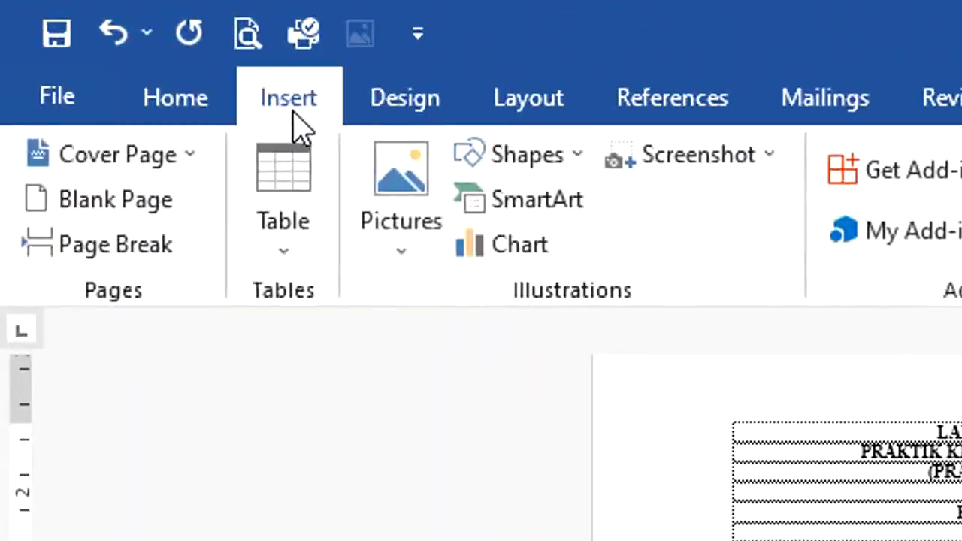
left_click(288, 256)
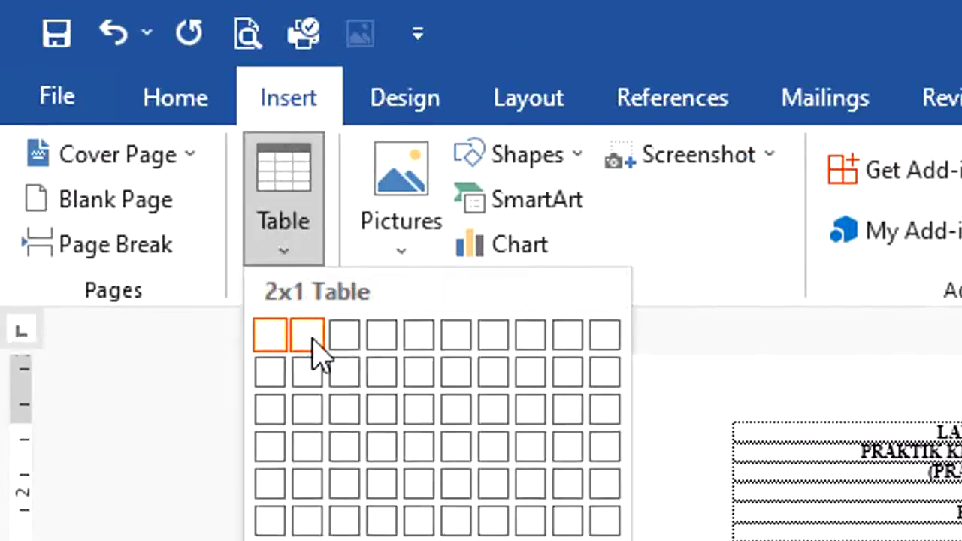
left_click(315, 354)
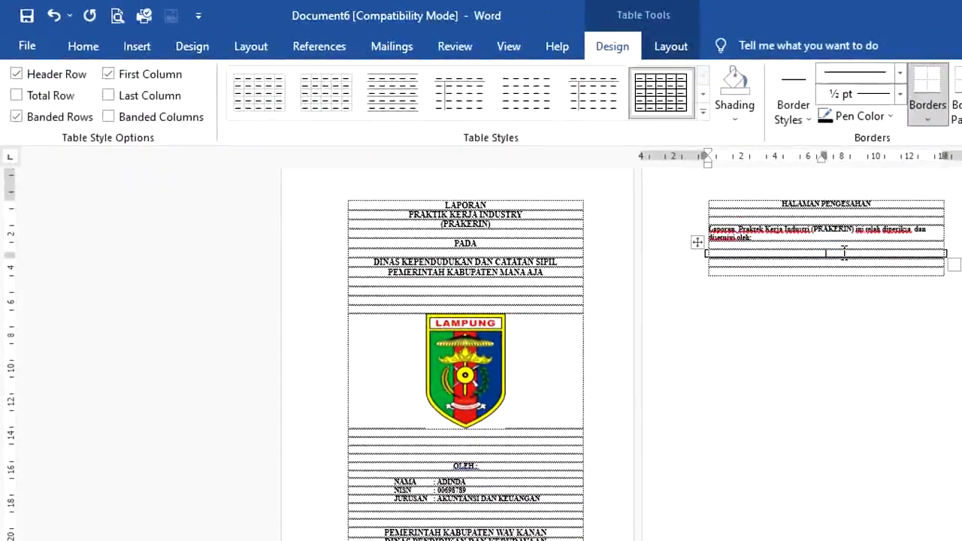
Step: Fill the right cell with 'Pembimbing Du/Di', signature space, and the supervisor's name
left_click(845, 253)
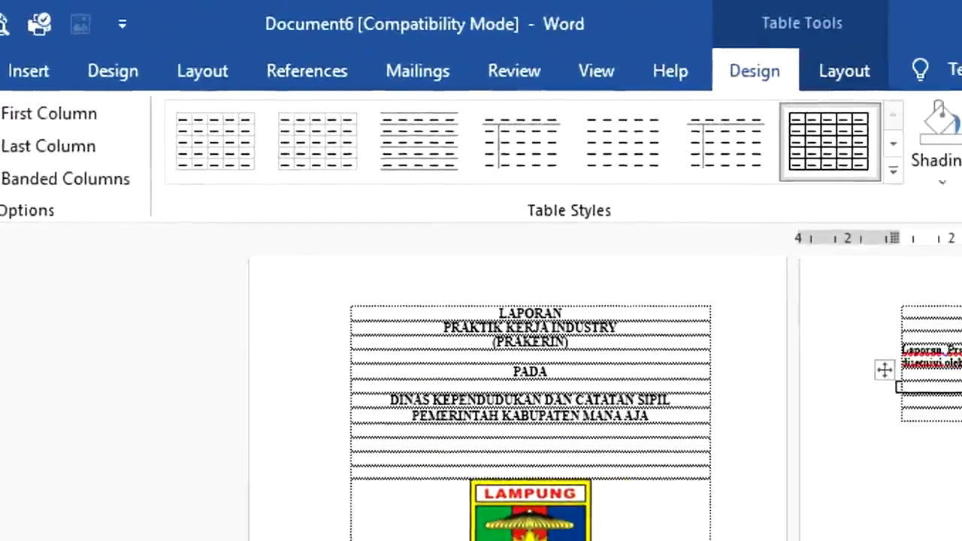
type("Pembimbin")
type("g Du/Di")
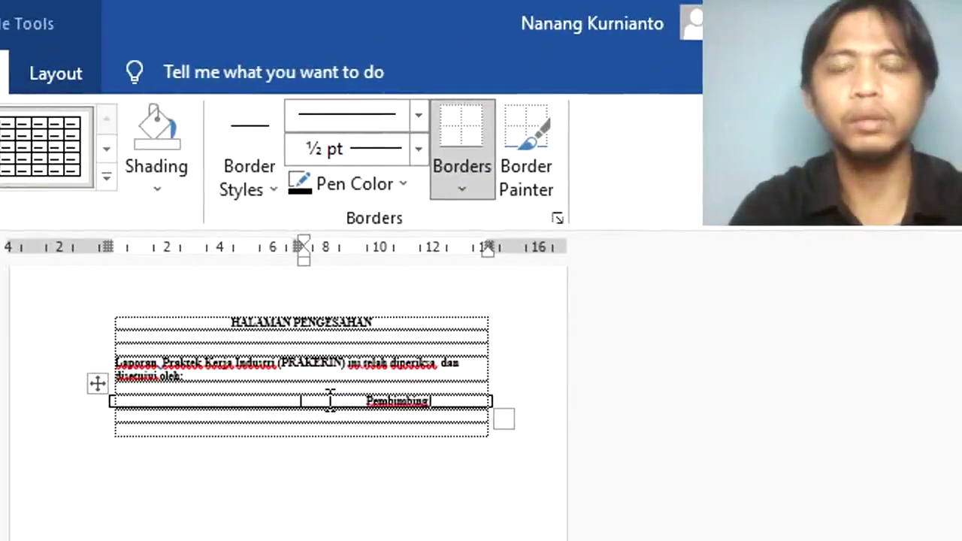
key("Return")
key("Return")
key("Return")
key("Return")
key("Return")
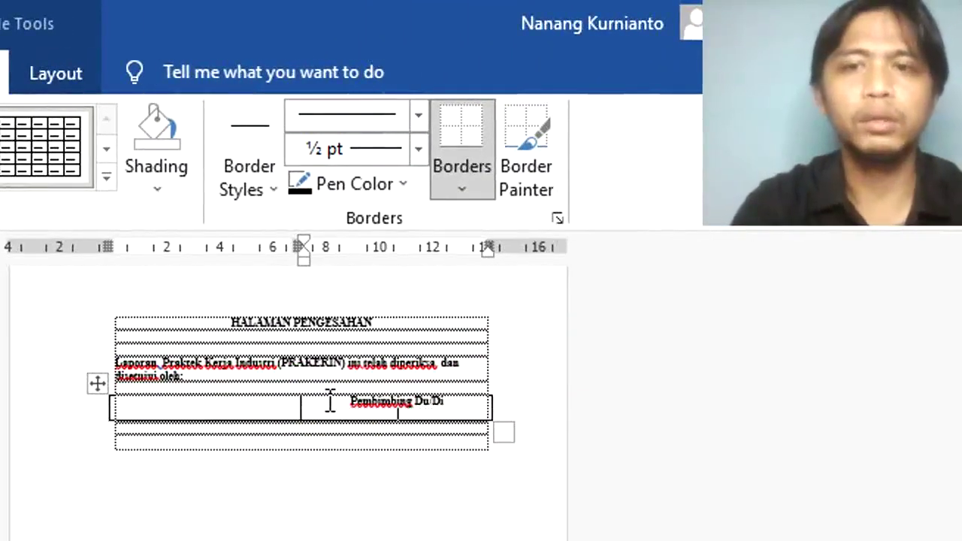
key("Return")
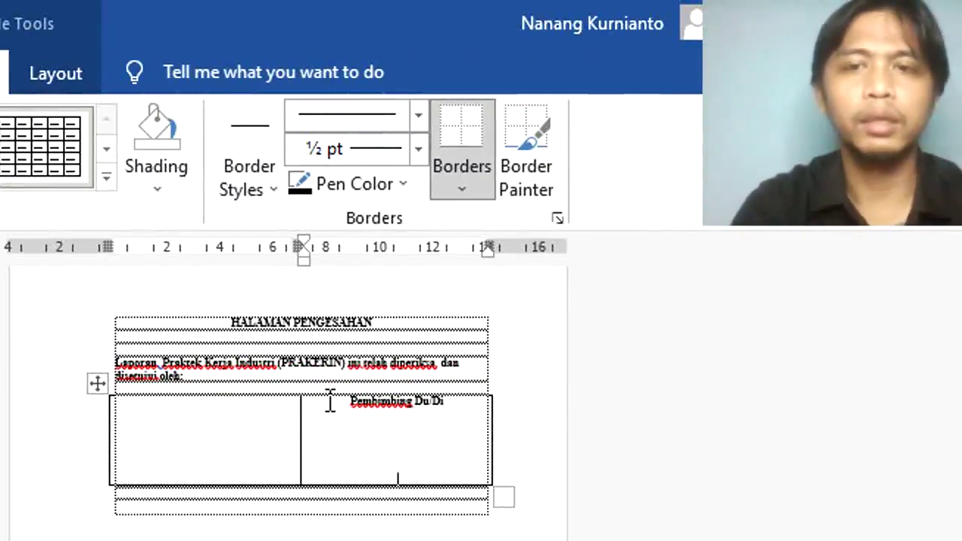
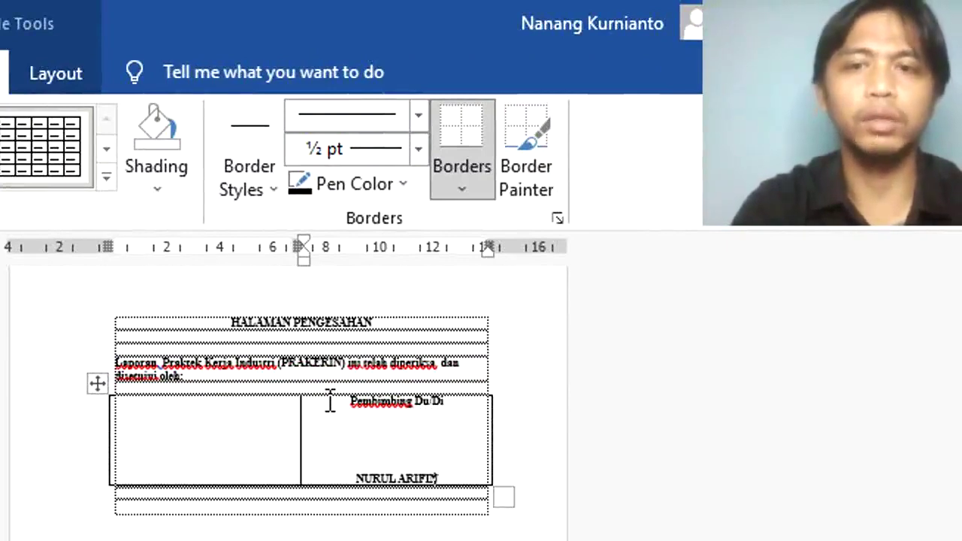
key("shift+Tab")
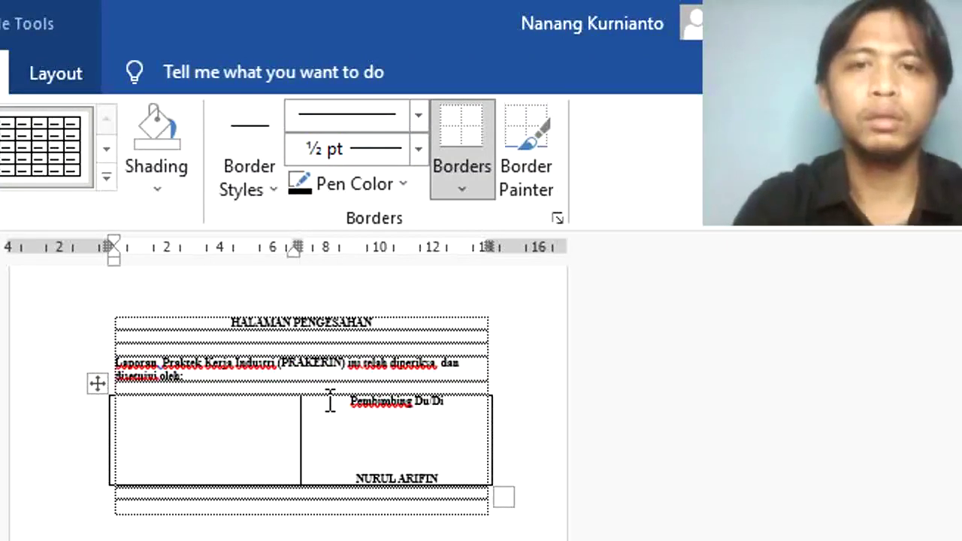
Step: Fill the left cell with a centred 'Pembimbing Sekolah' and the supervisor's name, unbolded
left_click(330, 402)
left_click(195, 414)
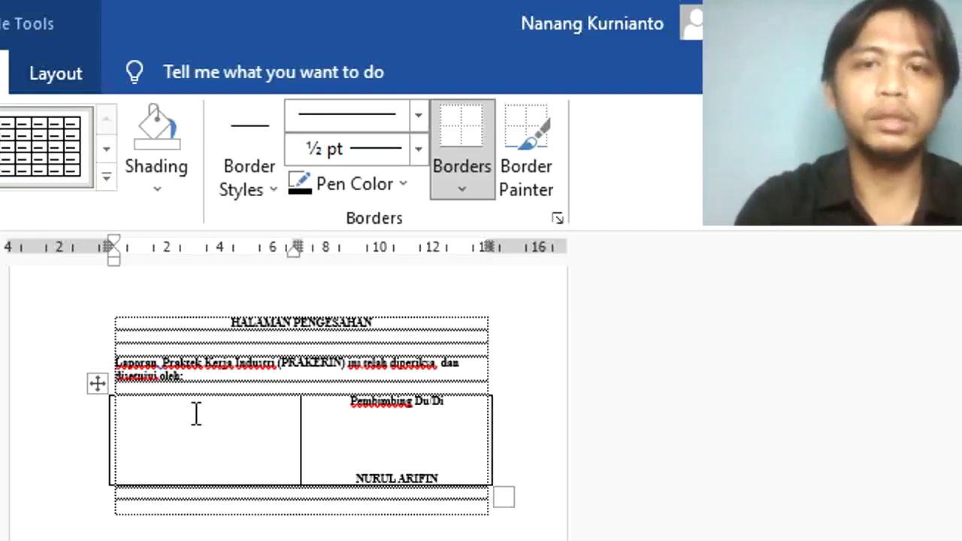
type("Pembimb")
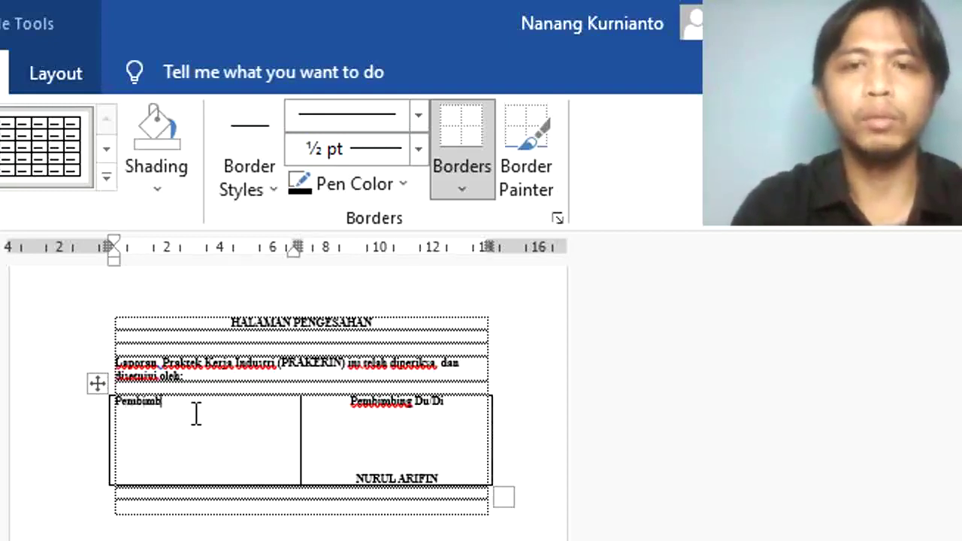
type("ing Sekolah")
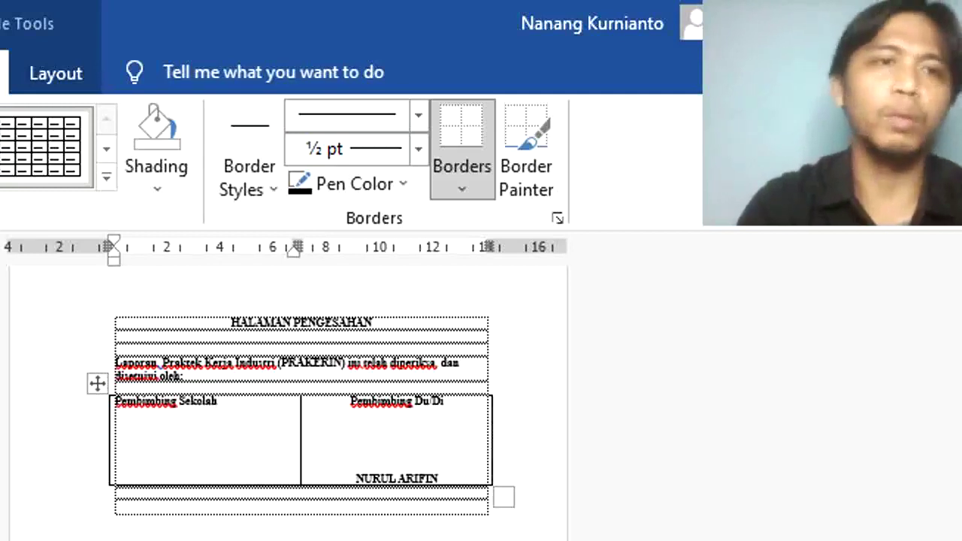
key("ctrl+e")
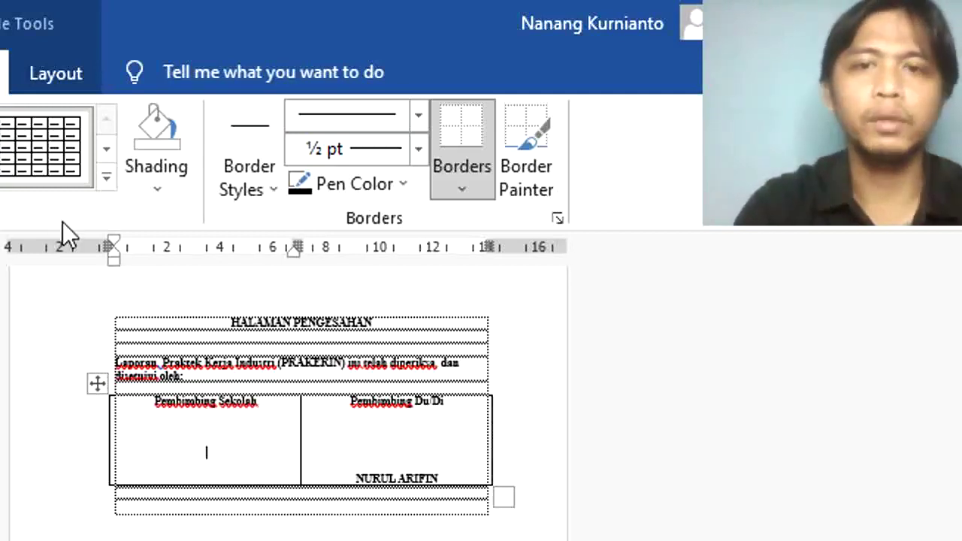
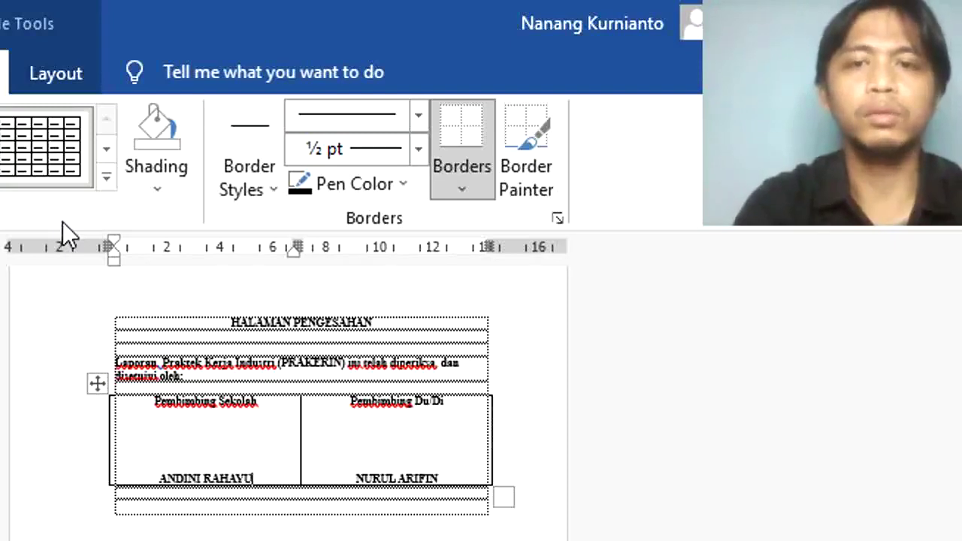
key("shift+Home")
key("ctrl+b")
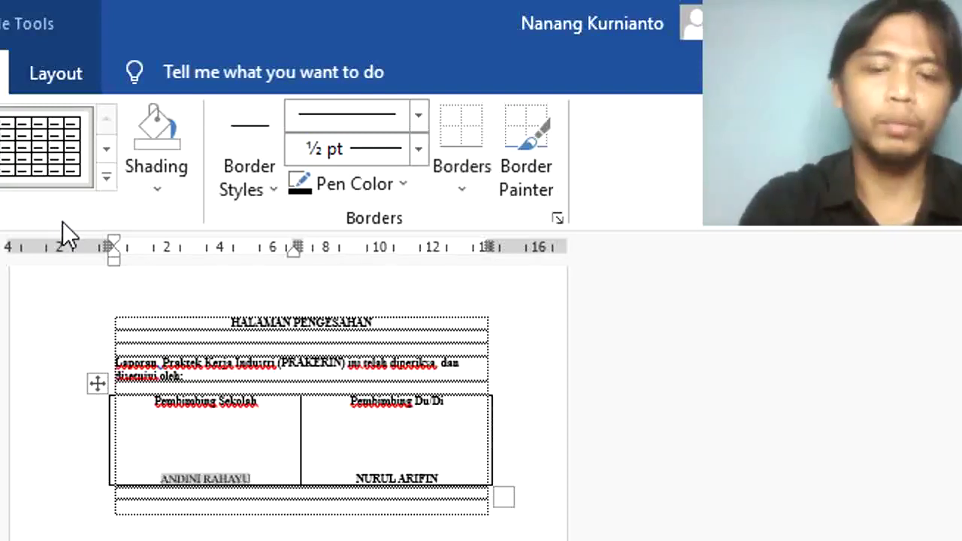
Step: Make the Pembimbing Du/Di supervisor's name bold and underlined
left_click(456, 478)
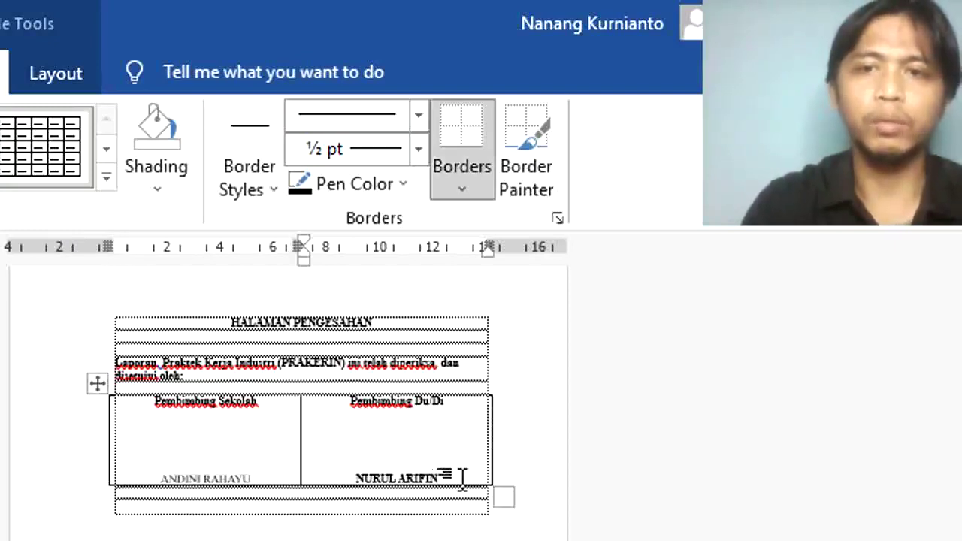
triple_click(462, 478)
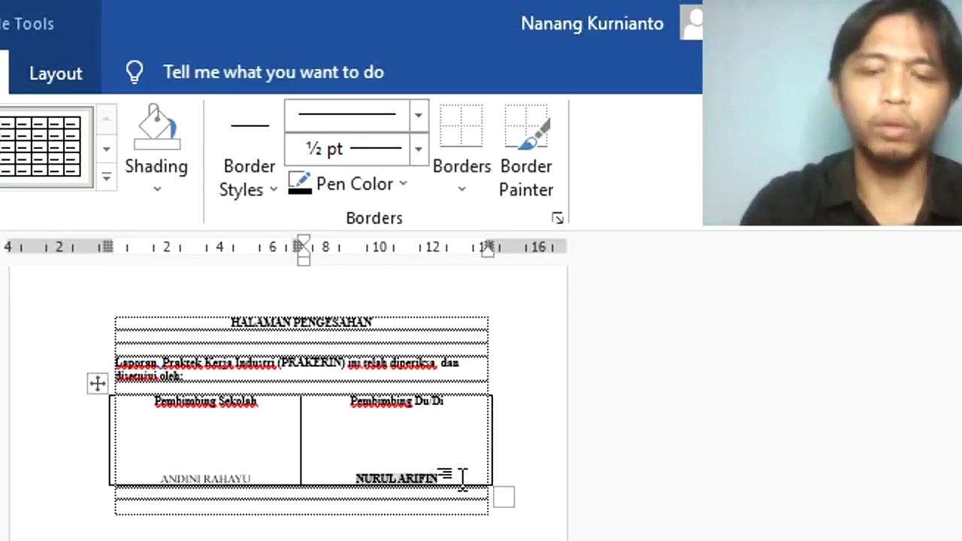
key("ctrl+b")
left_click(28, 47)
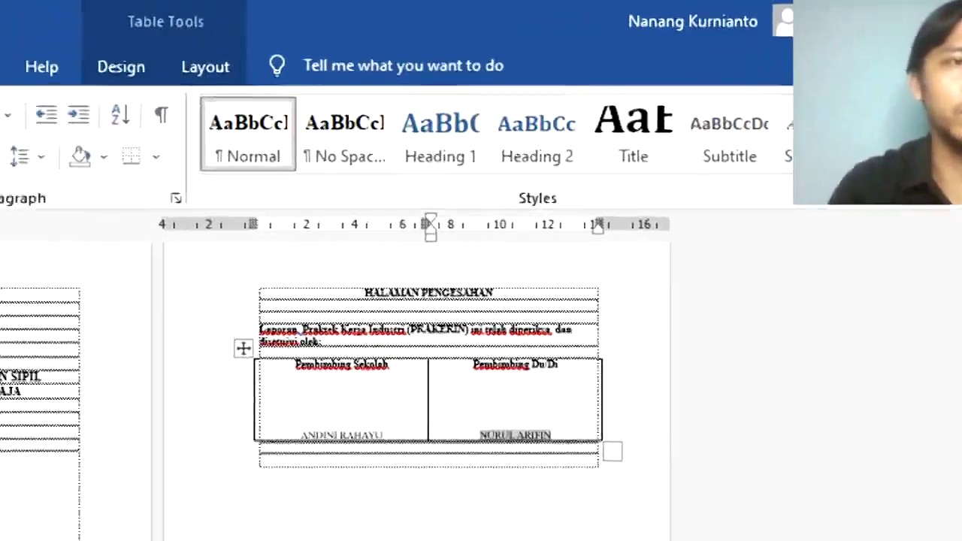
left_click(125, 115)
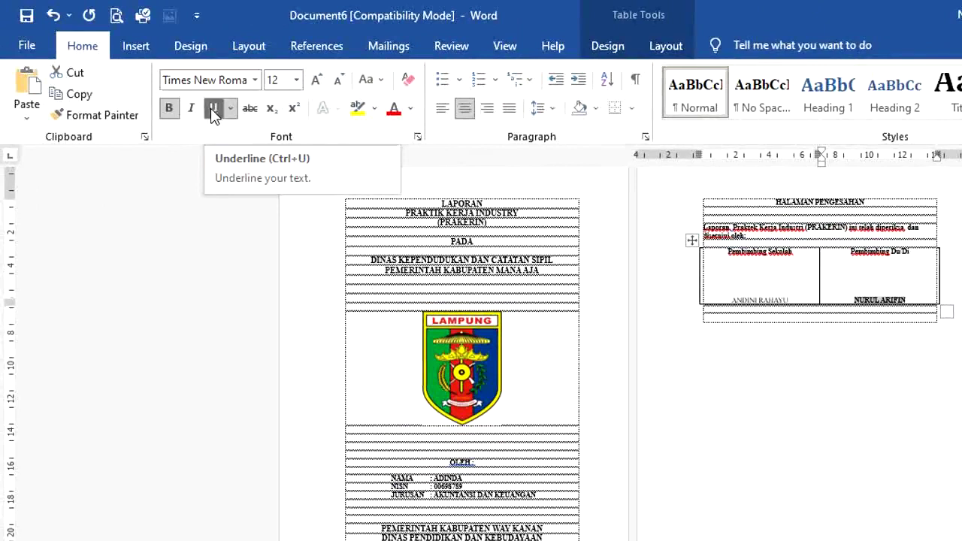
left_click(214, 108)
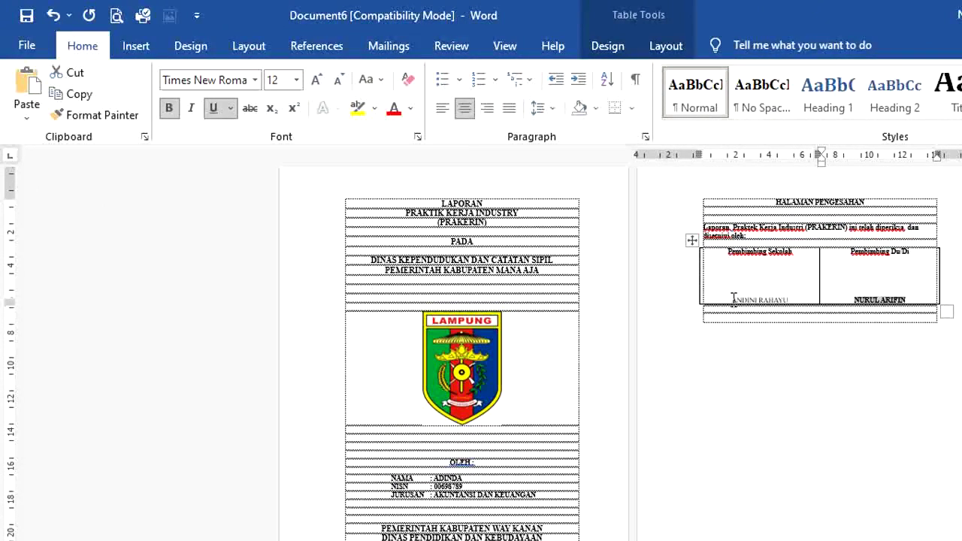
Step: Make the other supervisor's name bold and zoom the document to 124%
left_click_drag(733, 299, 800, 300)
left_click(170, 109)
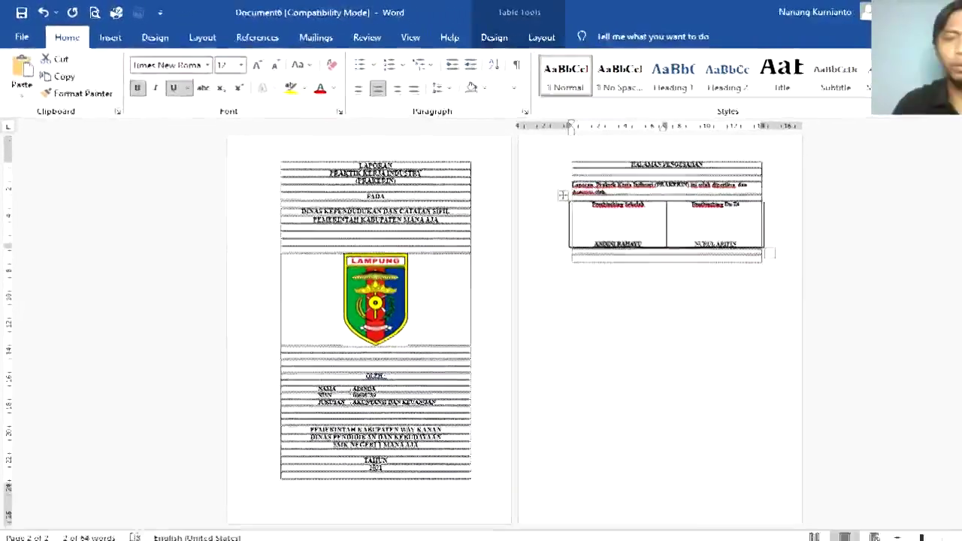
left_click_drag(922, 537, 935, 539)
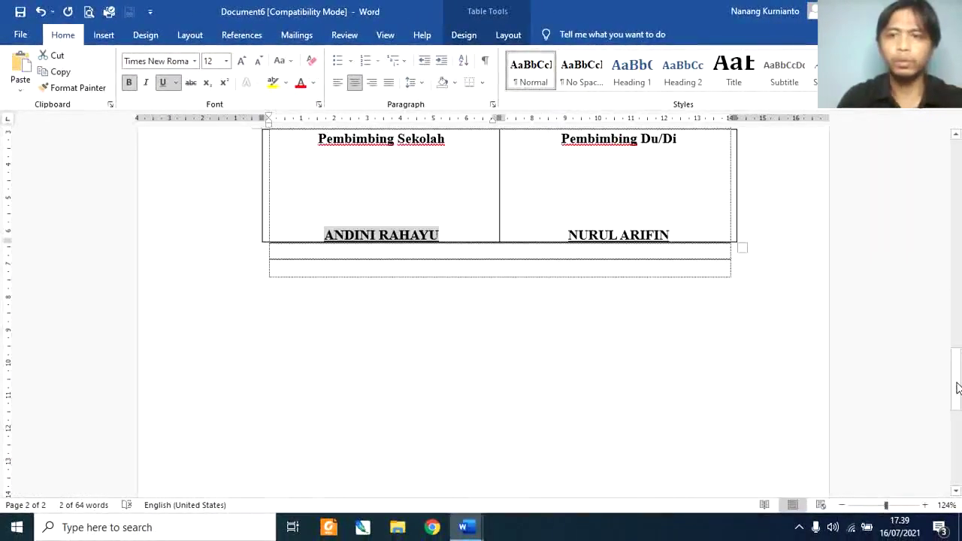
mouse_move(958, 388)
left_mouse_down()
mouse_move(957, 301)
mouse_move(958, 353)
left_mouse_up()
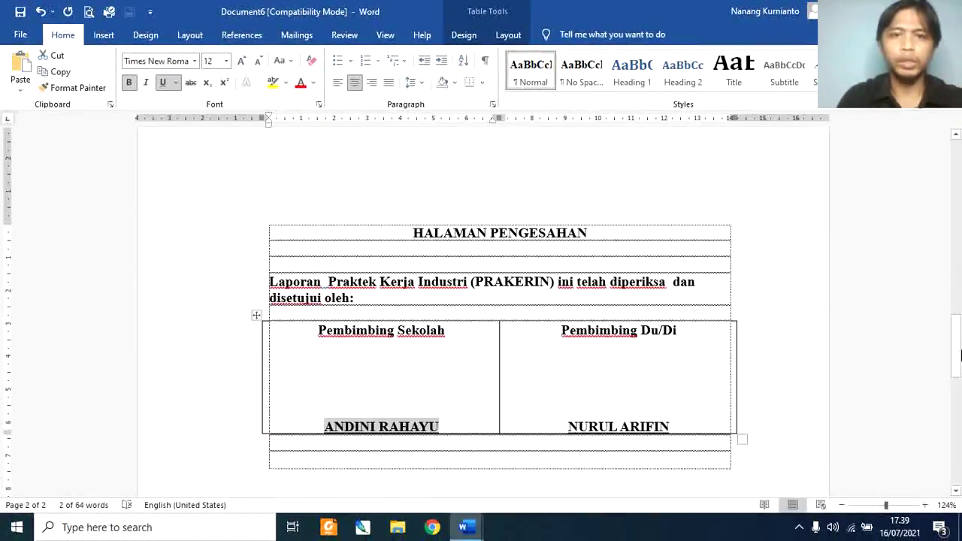
mouse_move(397, 223)
left_mouse_down()
mouse_move(679, 339)
mouse_move(680, 301)
left_mouse_up()
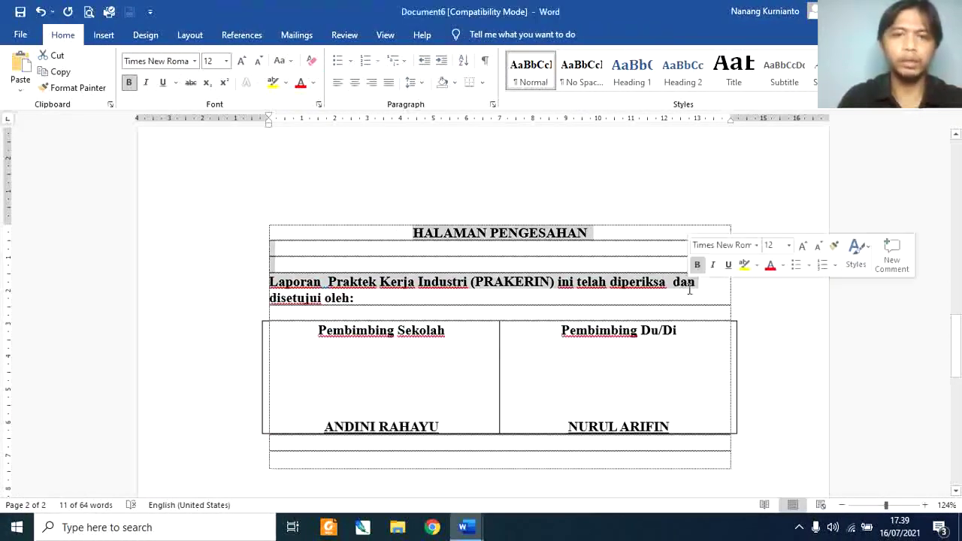
Step: Unbold the approval sentence, set its line spacing to 1.5, and justify it
left_click(443, 310)
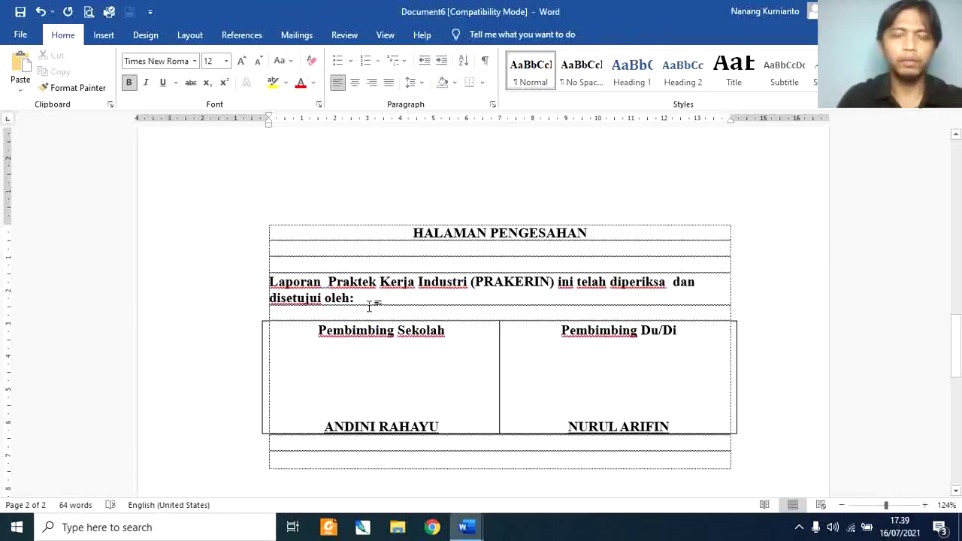
left_click_drag(369, 306, 264, 273)
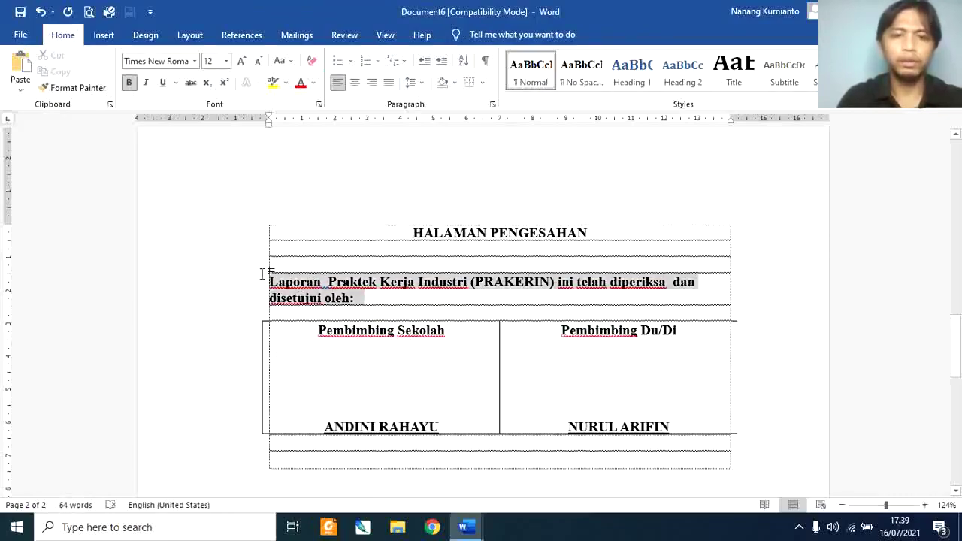
left_click(129, 85)
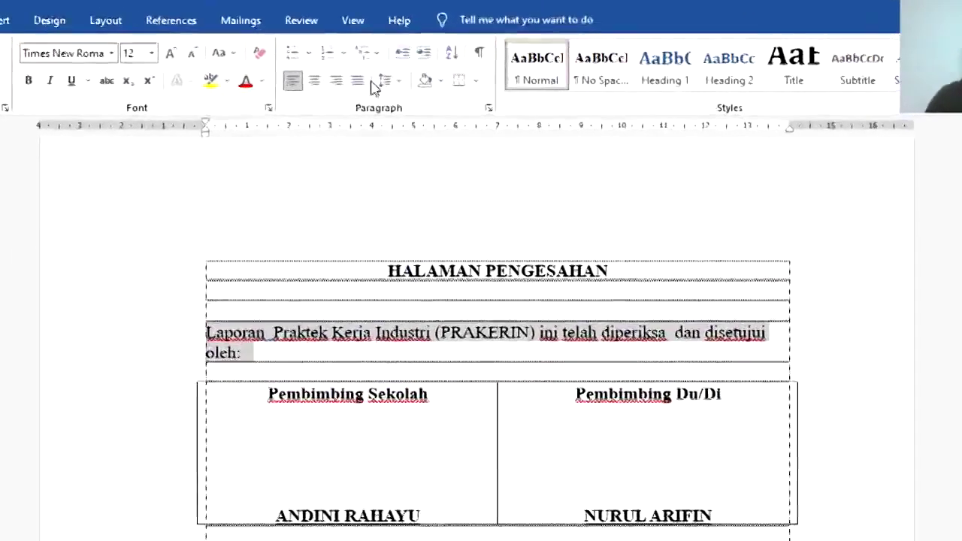
left_click(385, 80)
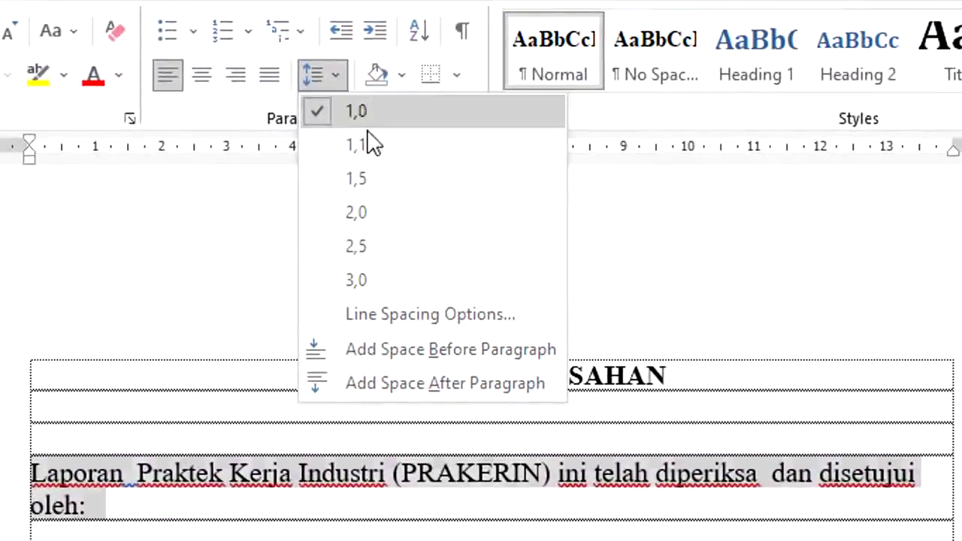
left_click(381, 186)
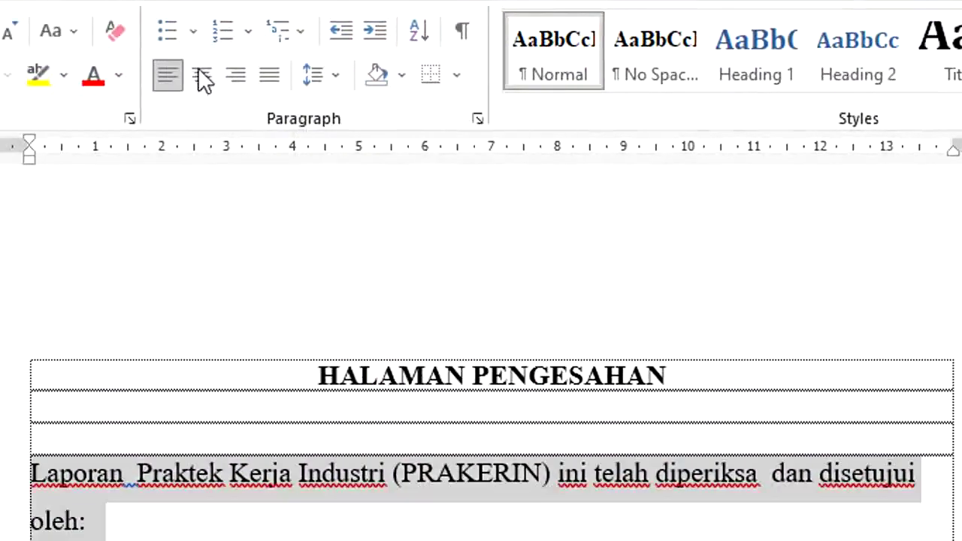
left_click(270, 75)
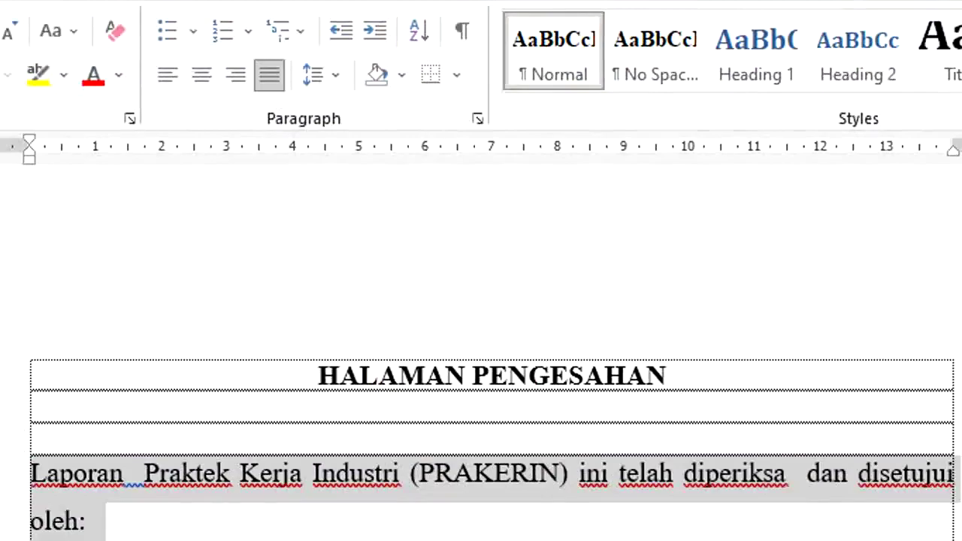
Step: Copy the signature table and paste a duplicate below it
left_click(418, 319)
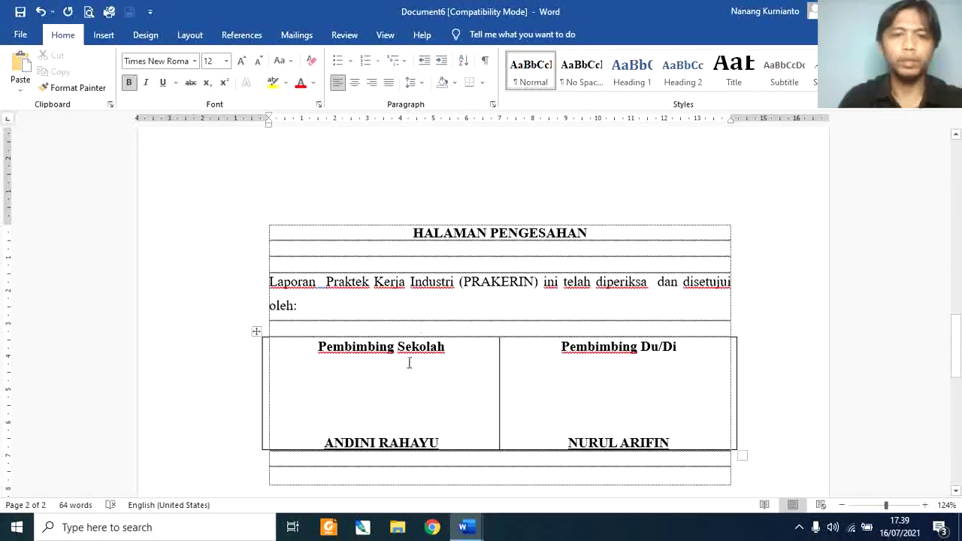
left_click_drag(403, 374, 550, 382)
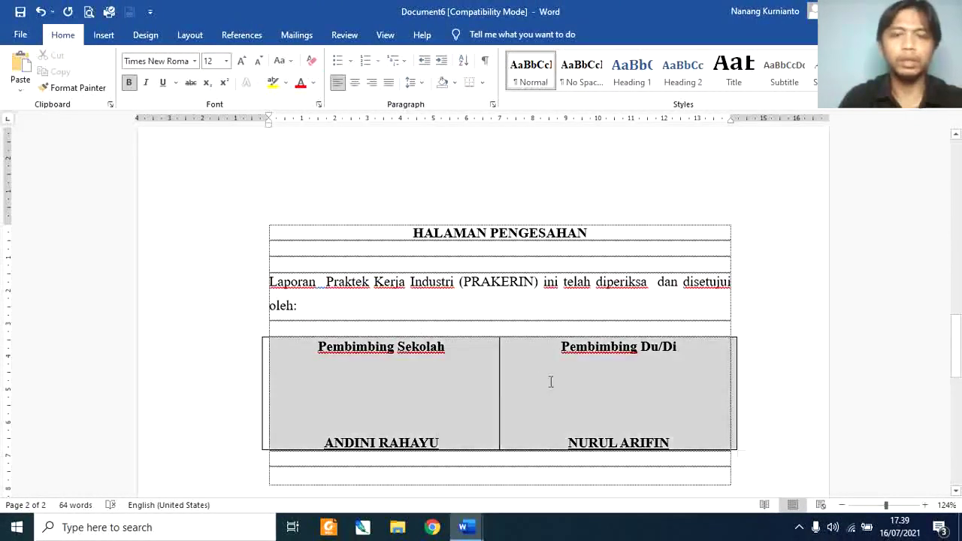
right_click(444, 354)
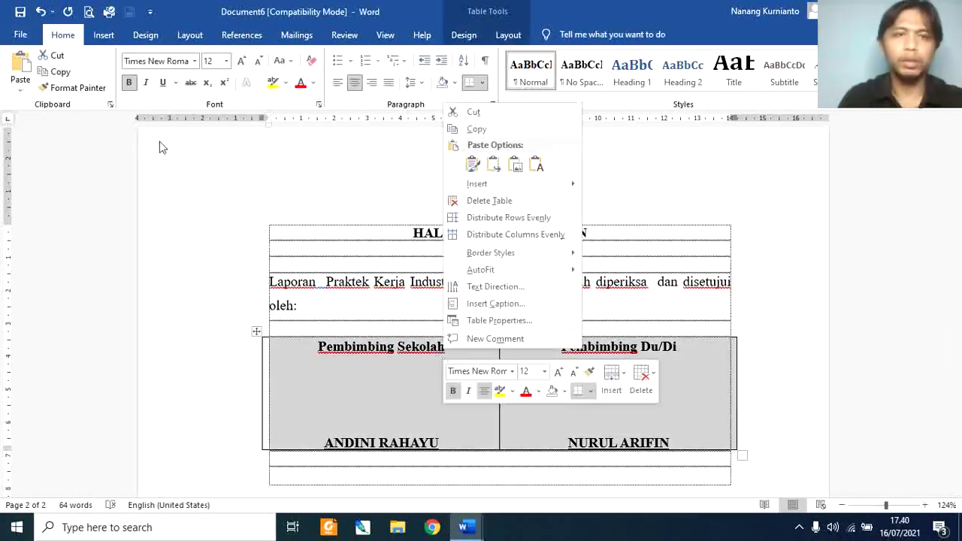
left_click(56, 72)
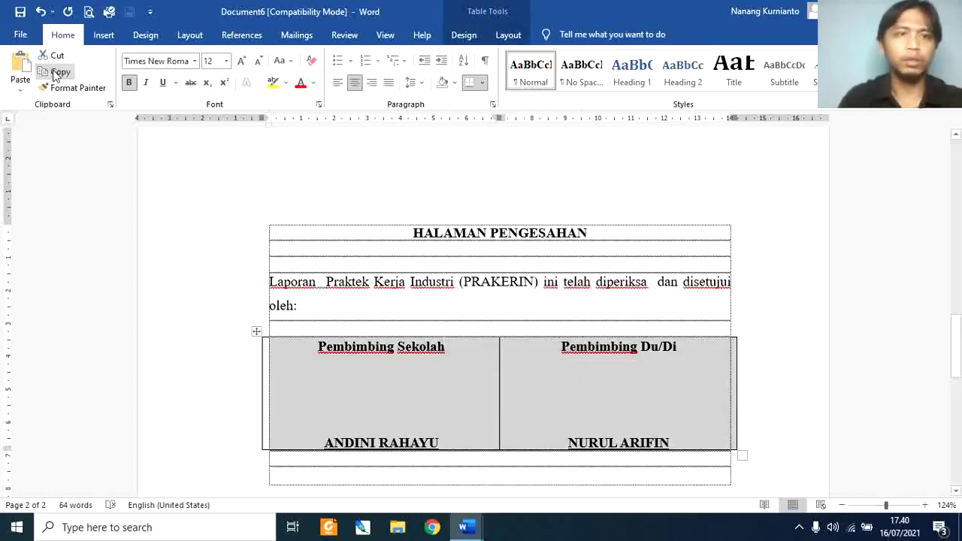
left_click(464, 486)
key("ctrl+v")
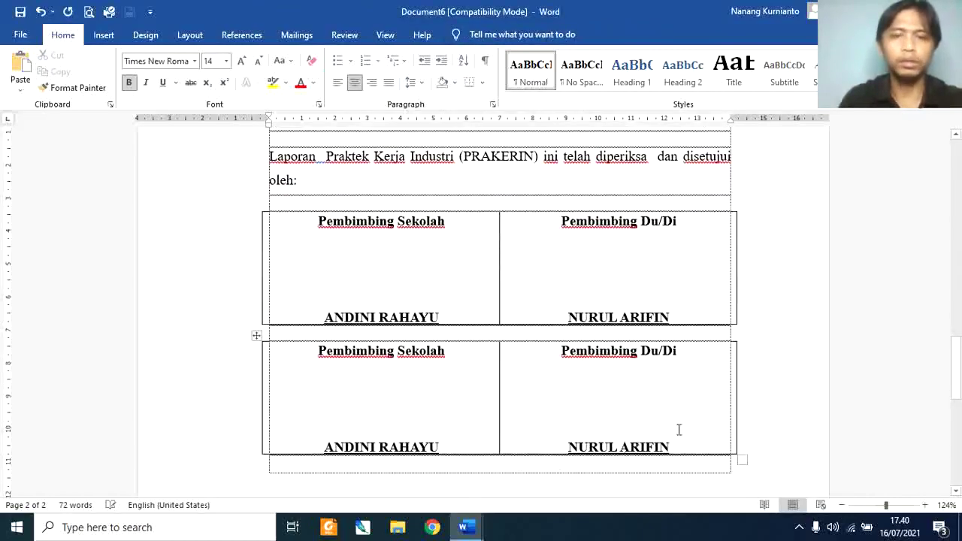
Step: Change the new table's right cell to 'Pimpinan Perusahaan' with the company head's name
triple_click(563, 358)
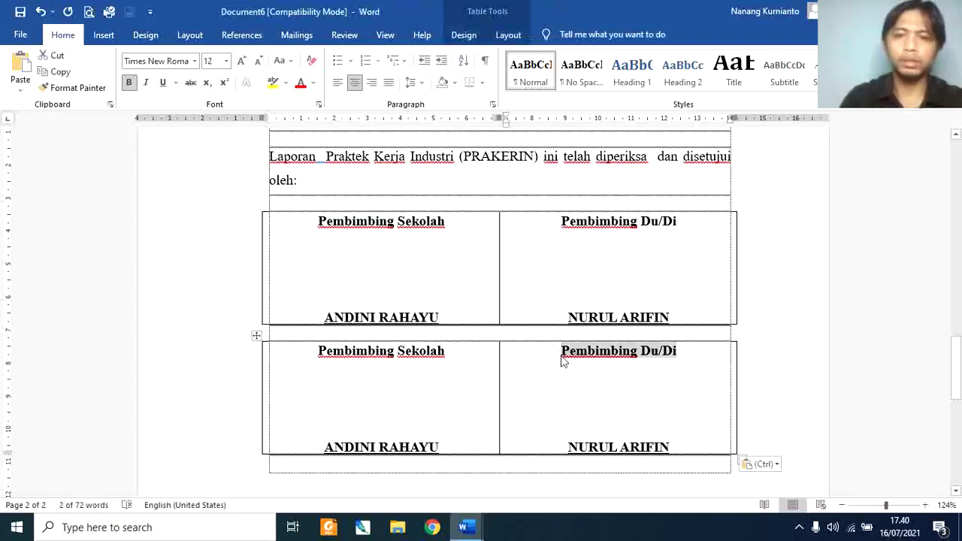
type("P")
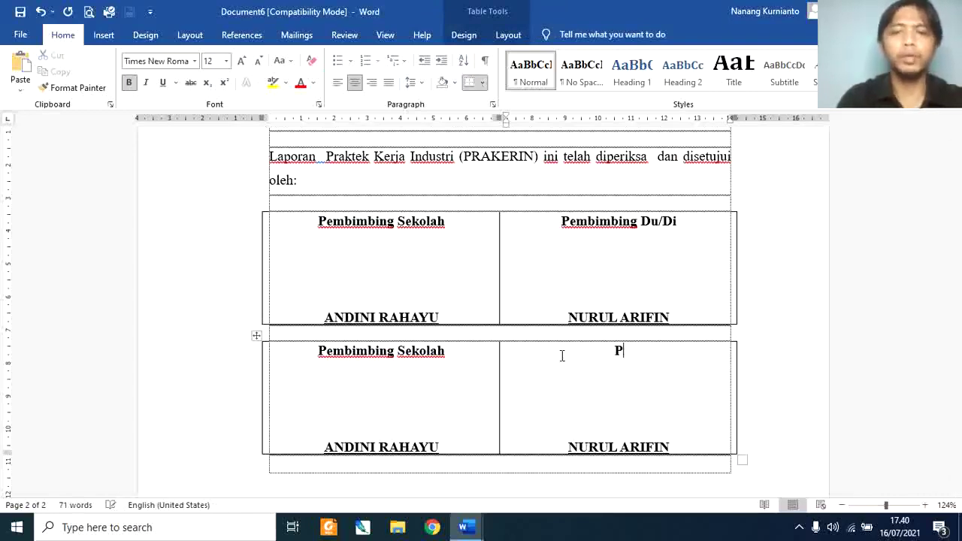
type("impinan Perusa")
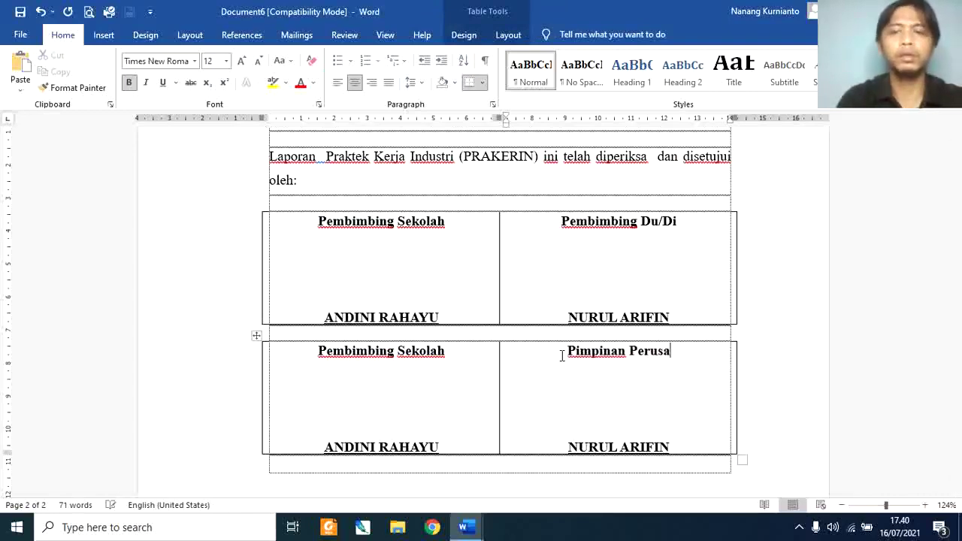
type("haan")
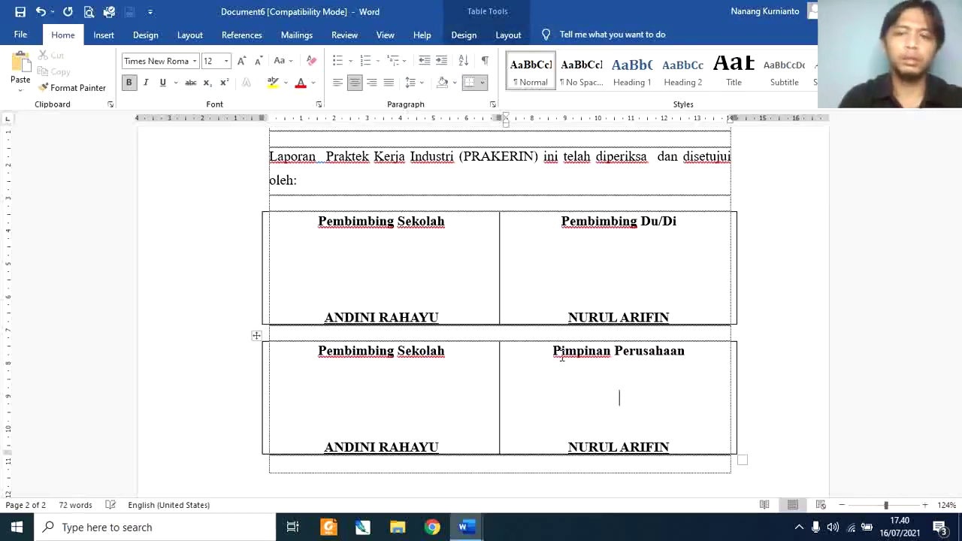
key("Right")
key("Right")
key("ctrl+shift+Right")
key("ctrl+shift+Right")
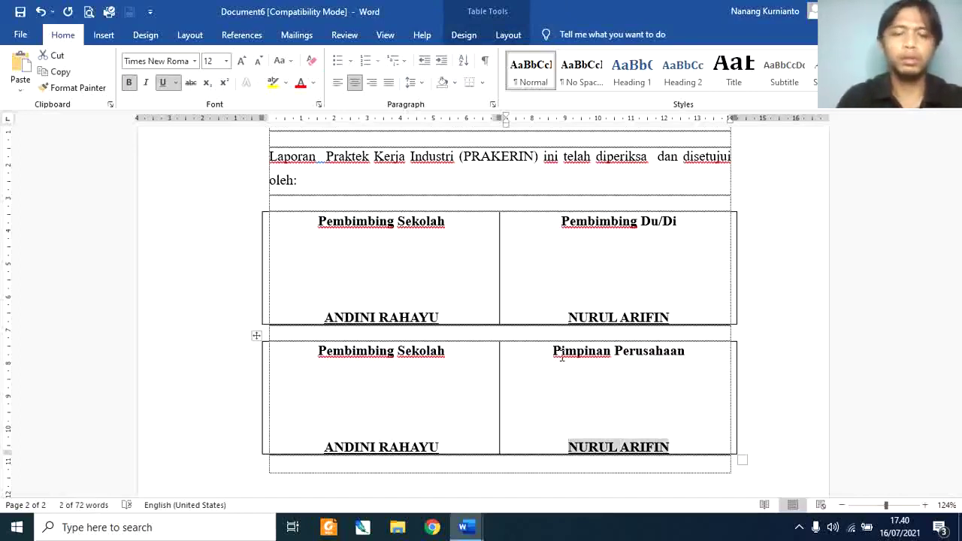
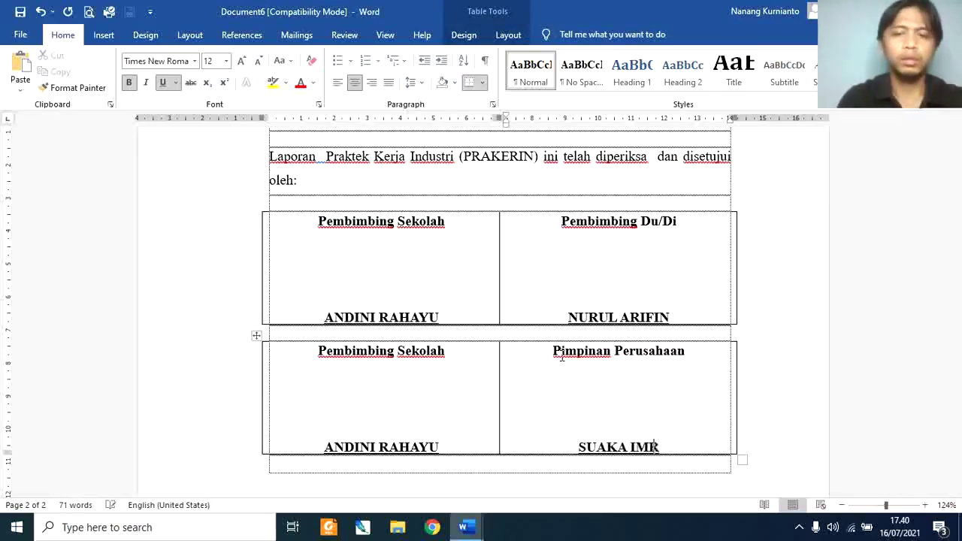
Step: Change the left cell to 'Kepala Sekolah' with the school head's name
key("shift+Tab")
key("Up")
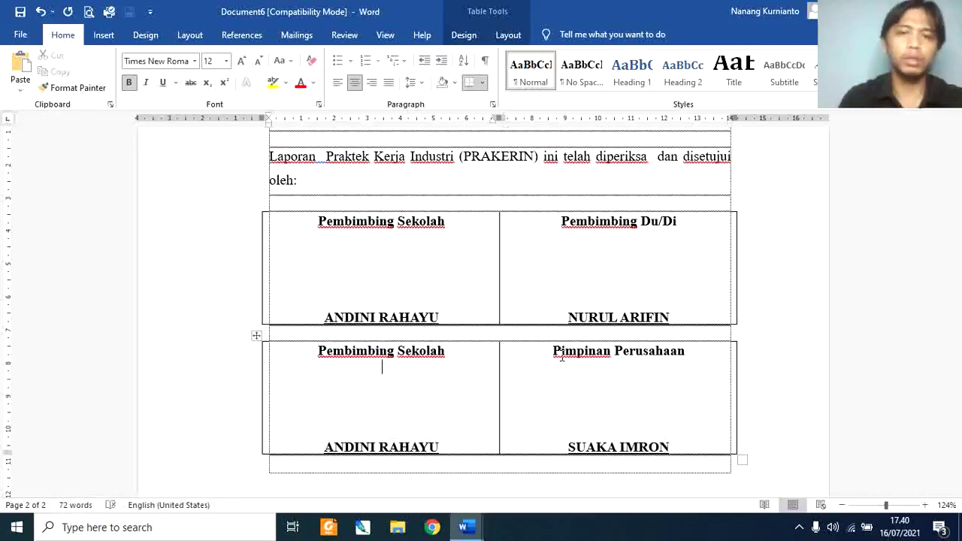
key("ctrl+Left")
key("ctrl+Left")
key("ctrl+shift+Right")
type("Kepala")
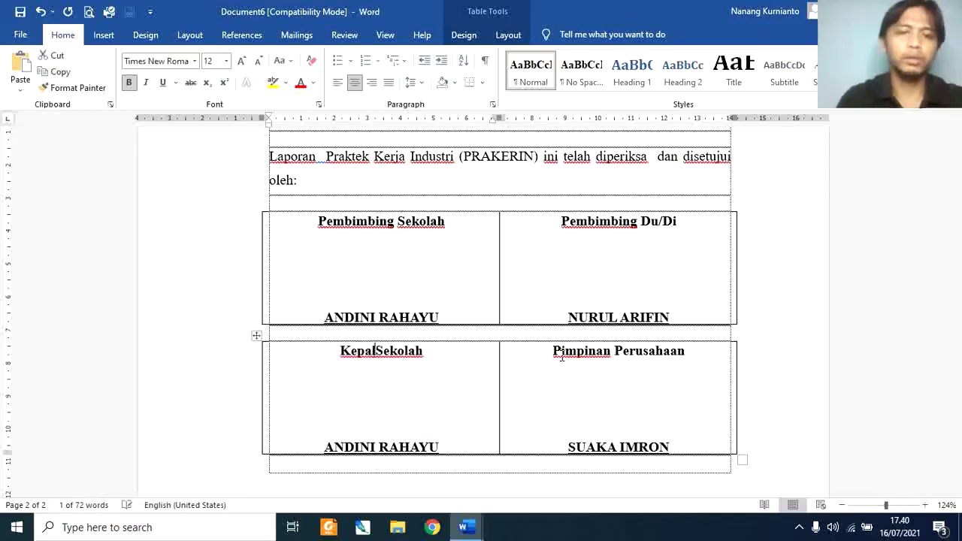
key("Down")
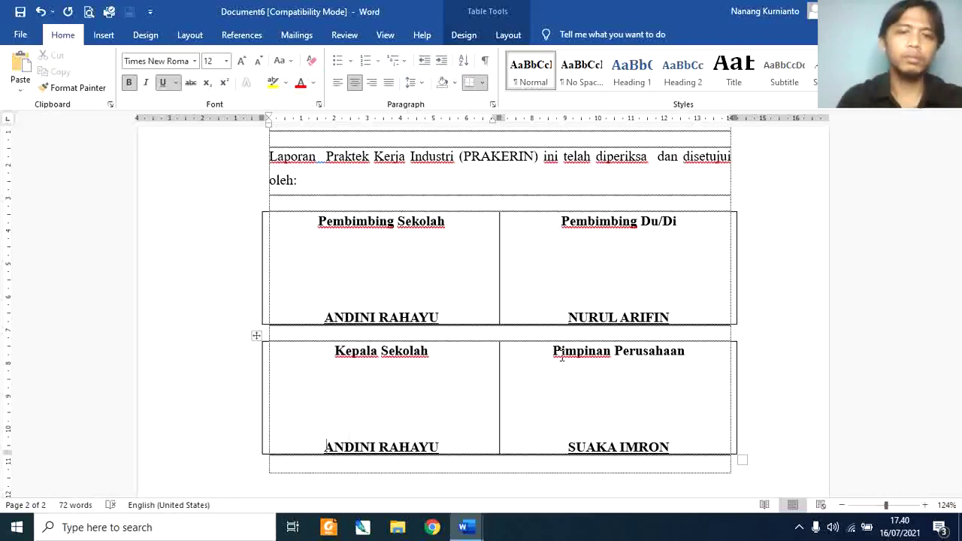
key("ctrl+shift+Right")
key("ctrl+shift+Right")
key("shift+Left")
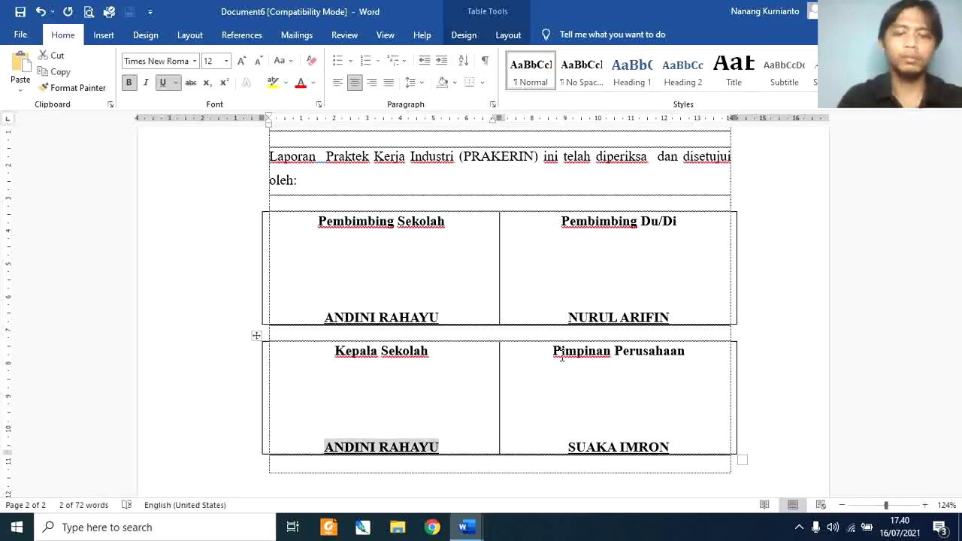
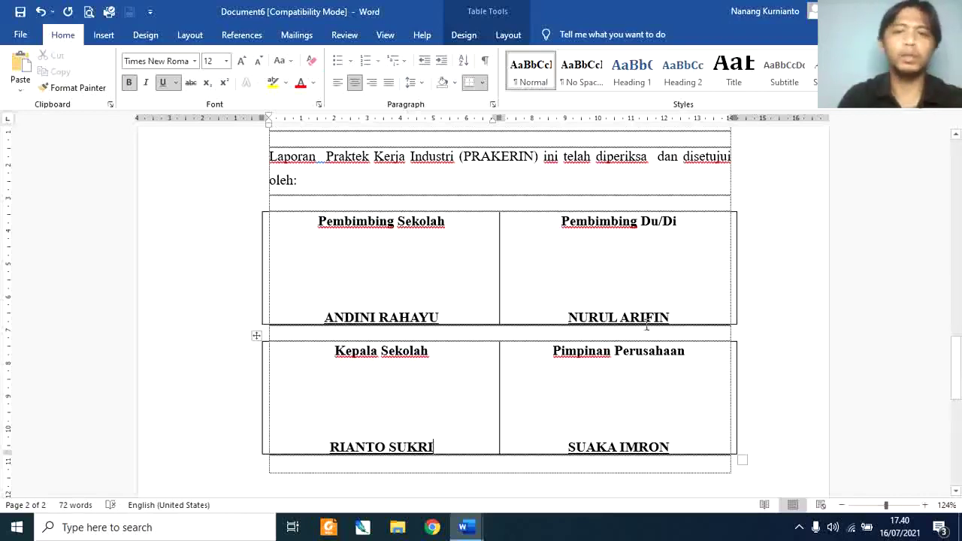
Step: Add the headmaster's NIP number as a plain line beneath his name and preview the page
key("Return")
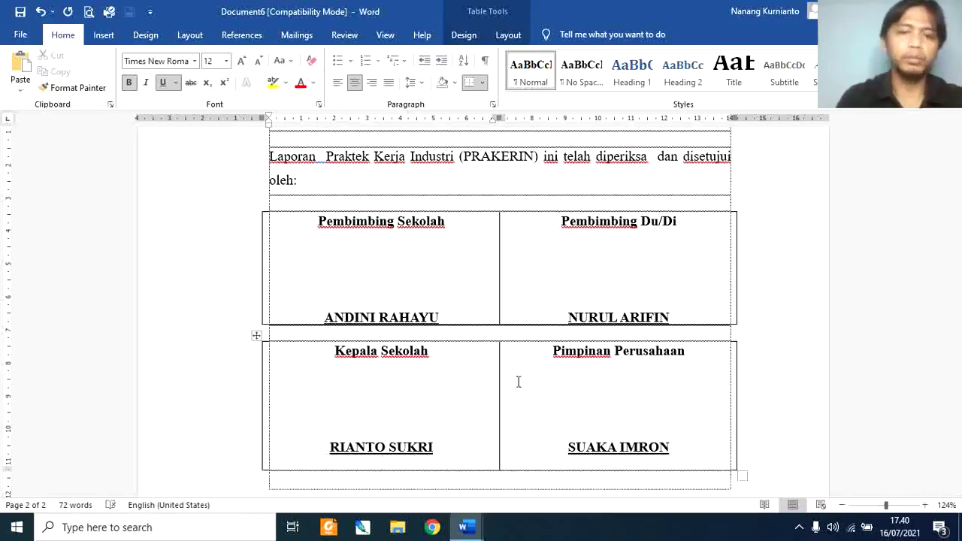
key("ctrl+b")
key("ctrl+u")
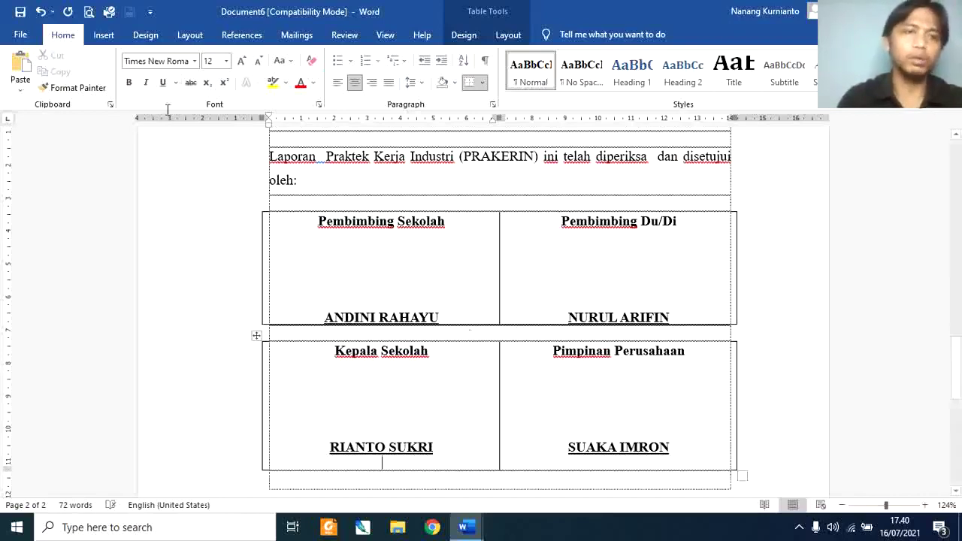
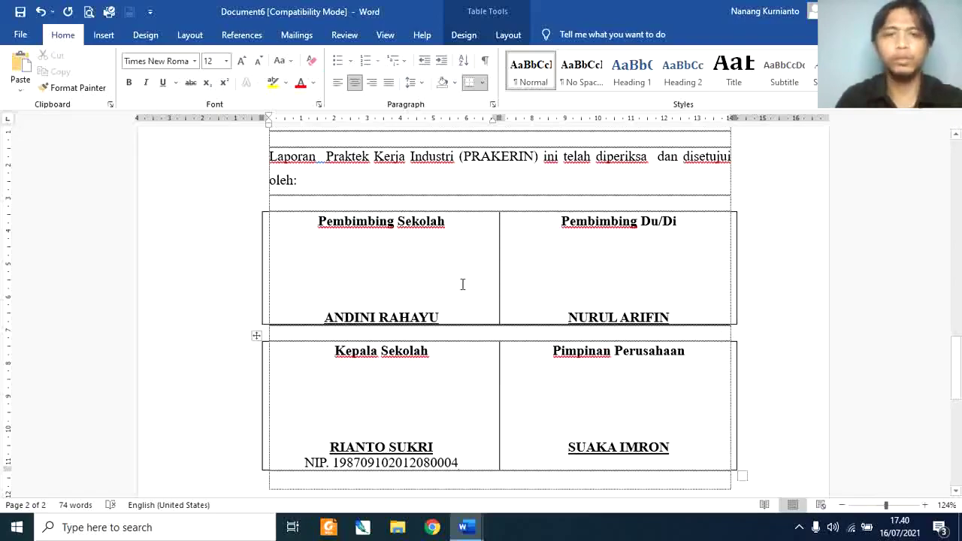
left_click(89, 12)
key("Escape")
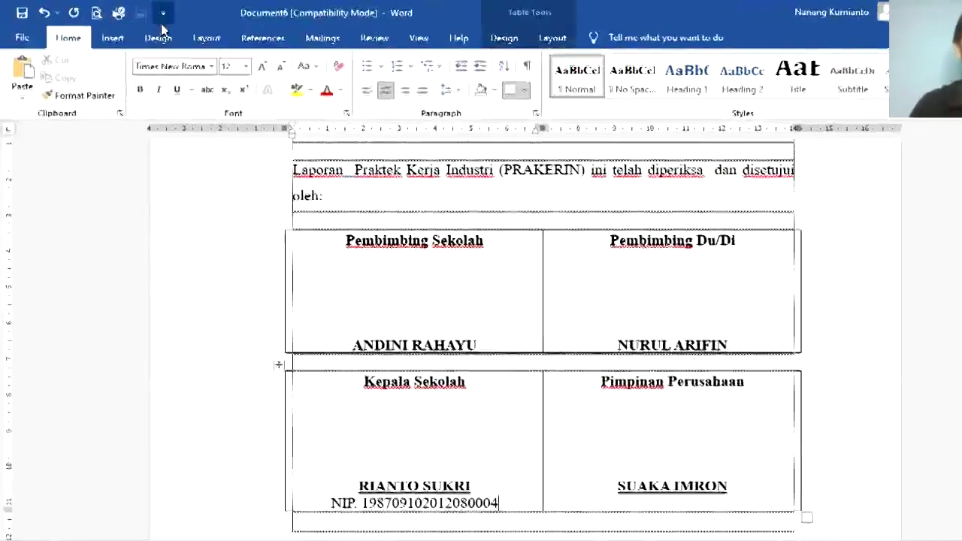
left_click(160, 12)
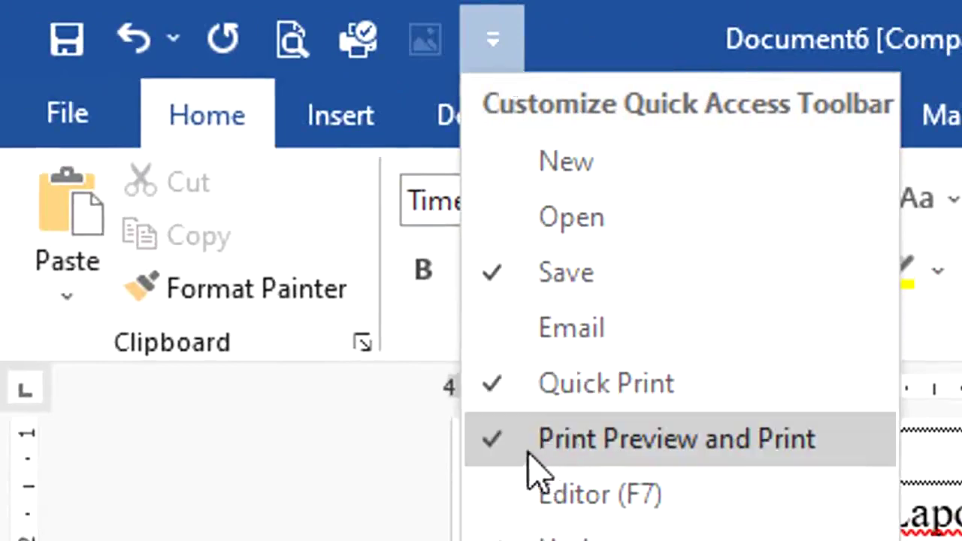
left_click(498, 443)
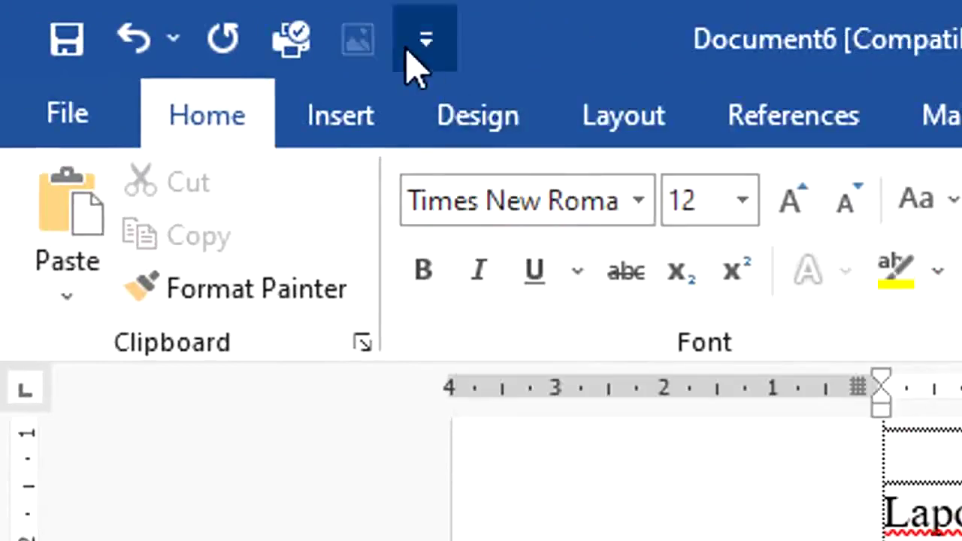
left_click(412, 52)
left_click(542, 439)
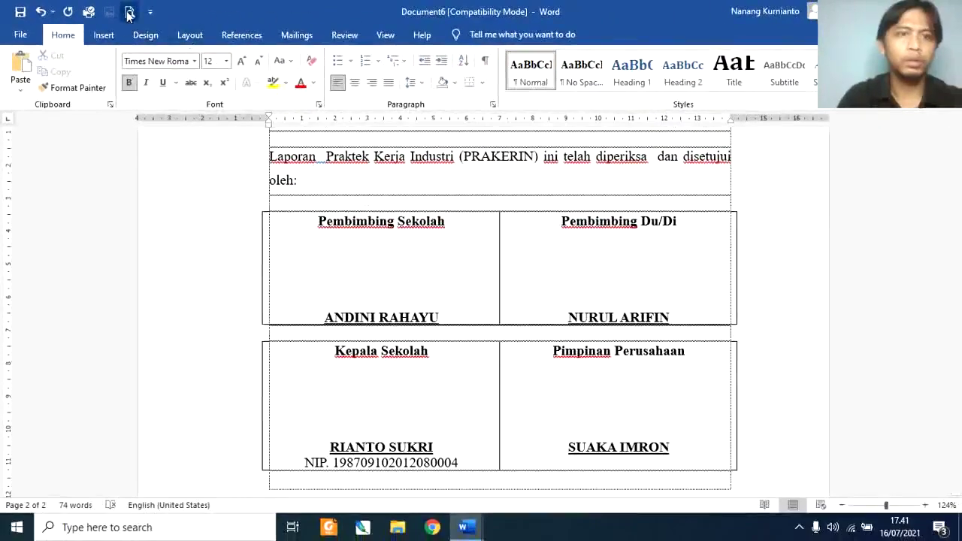
left_click(128, 14)
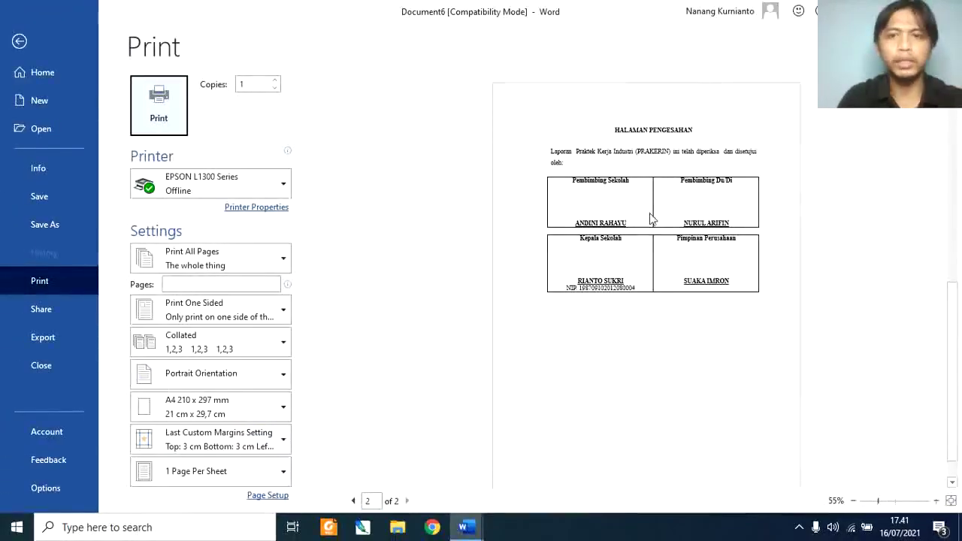
key("Escape")
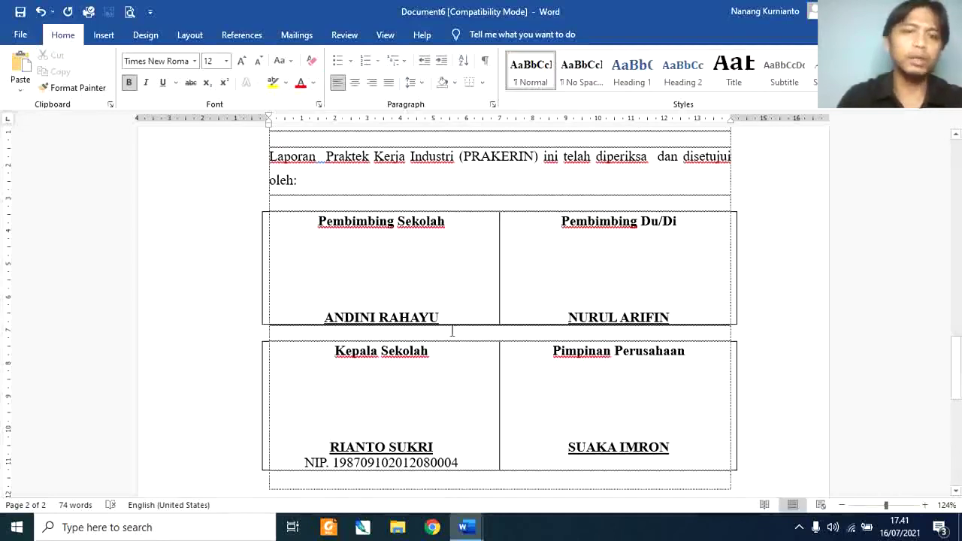
Step: Add space between the tables and remove all borders from the upper signature table
key("Return")
key("Return")
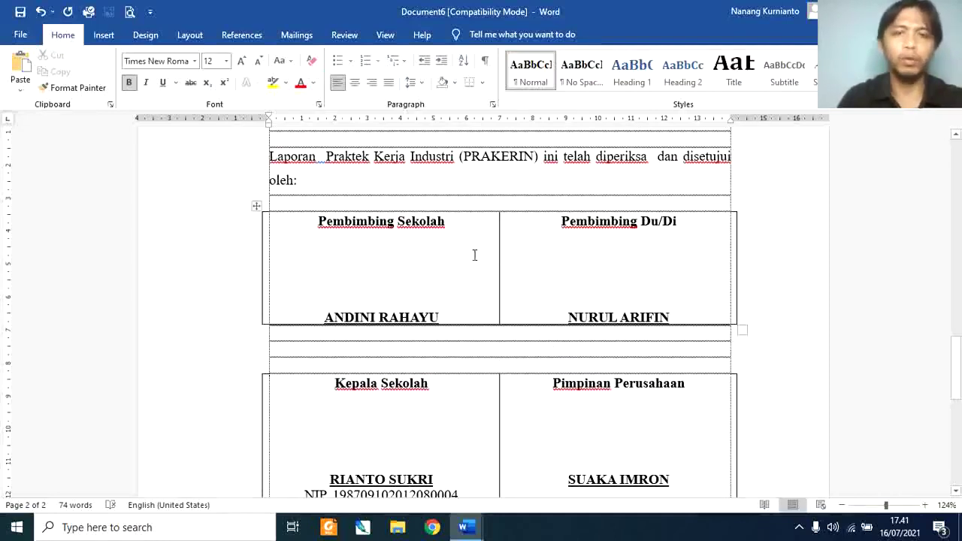
left_click_drag(474, 256, 519, 254)
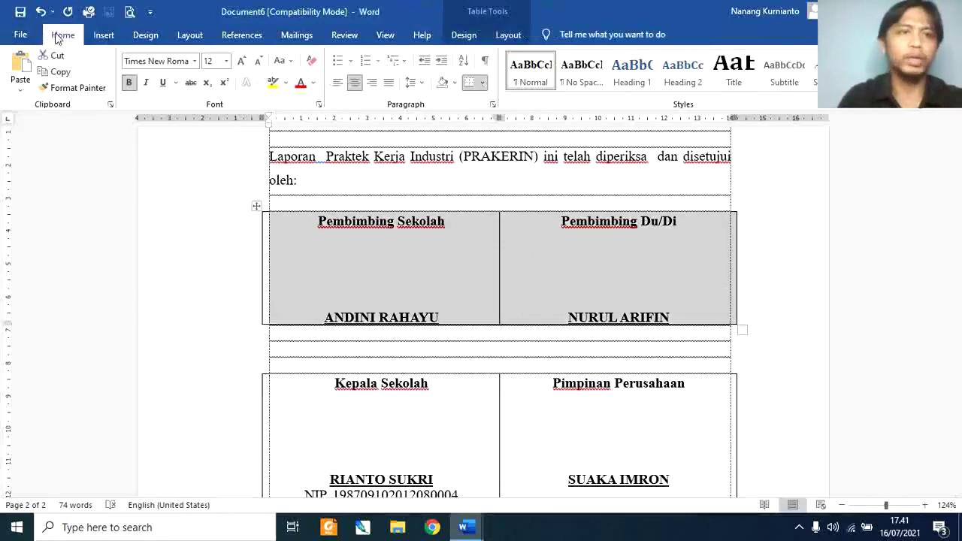
left_click(103, 35)
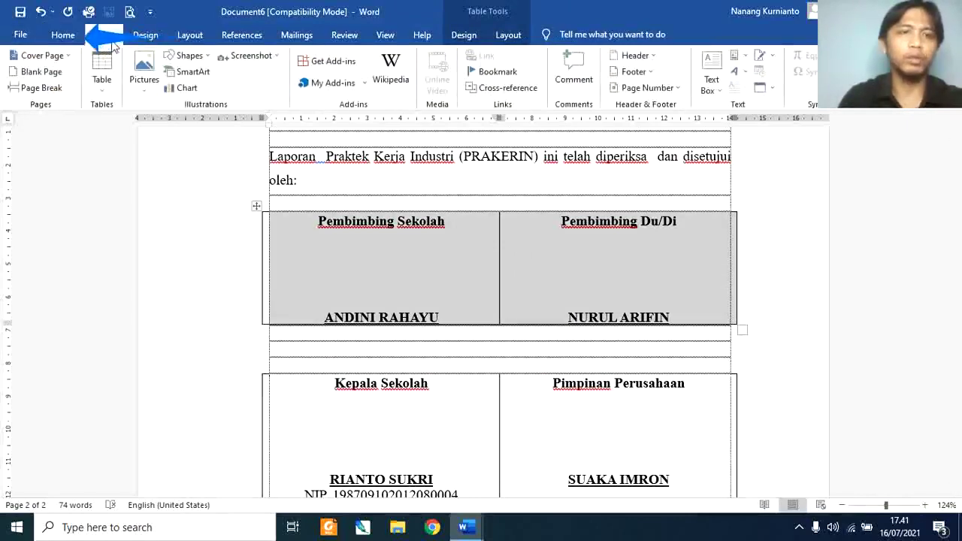
left_click(110, 87)
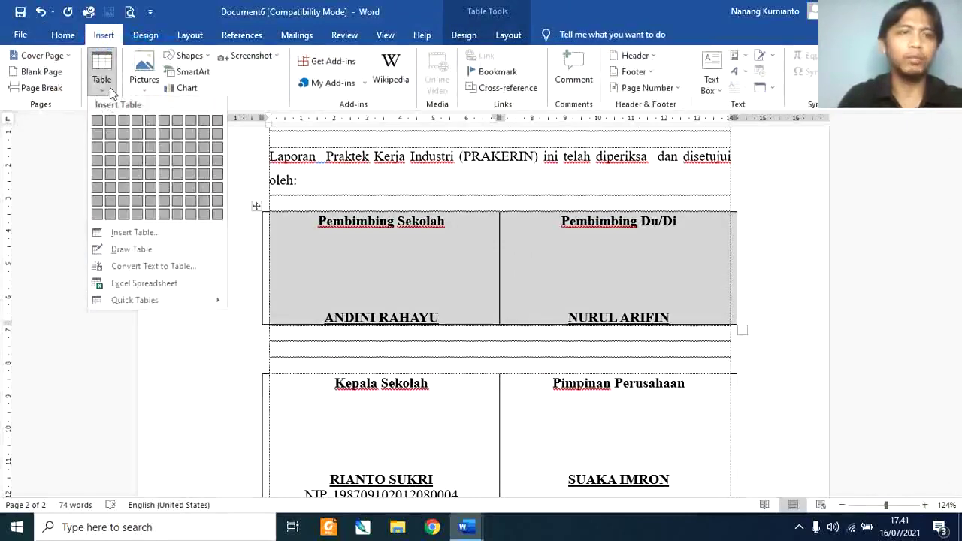
left_click(65, 39)
left_click(66, 39)
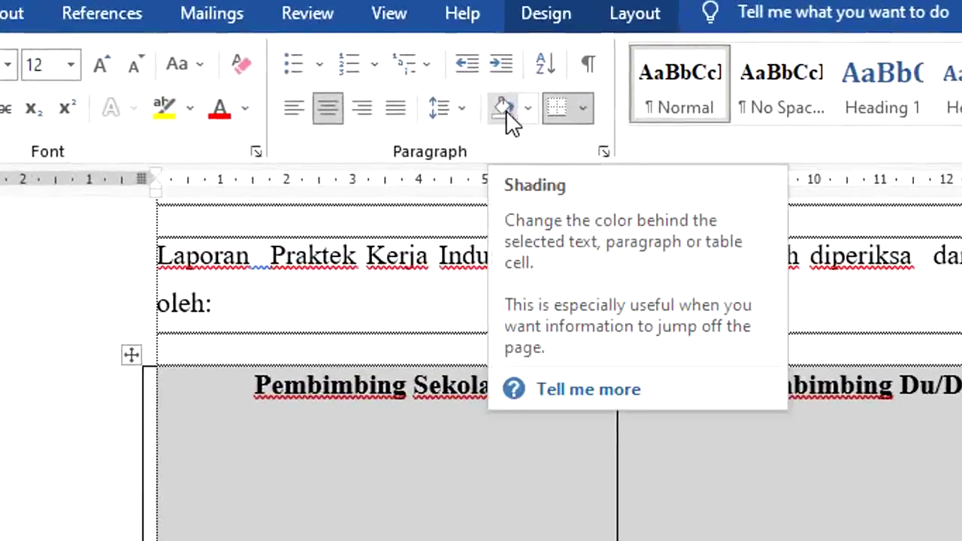
left_click(586, 111)
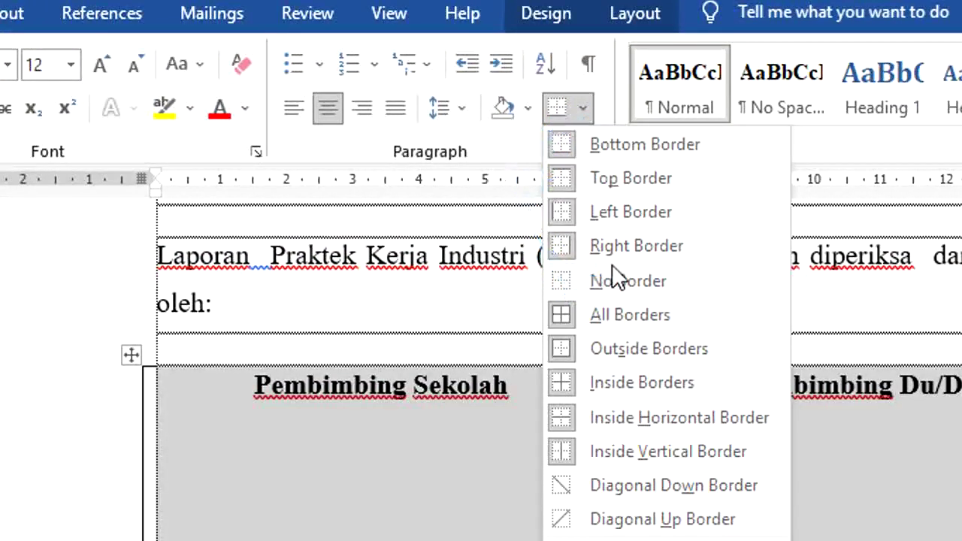
left_click(615, 284)
Step: Remove all borders from the lower signature table and check the result in print preview
left_click_drag(422, 406, 518, 408)
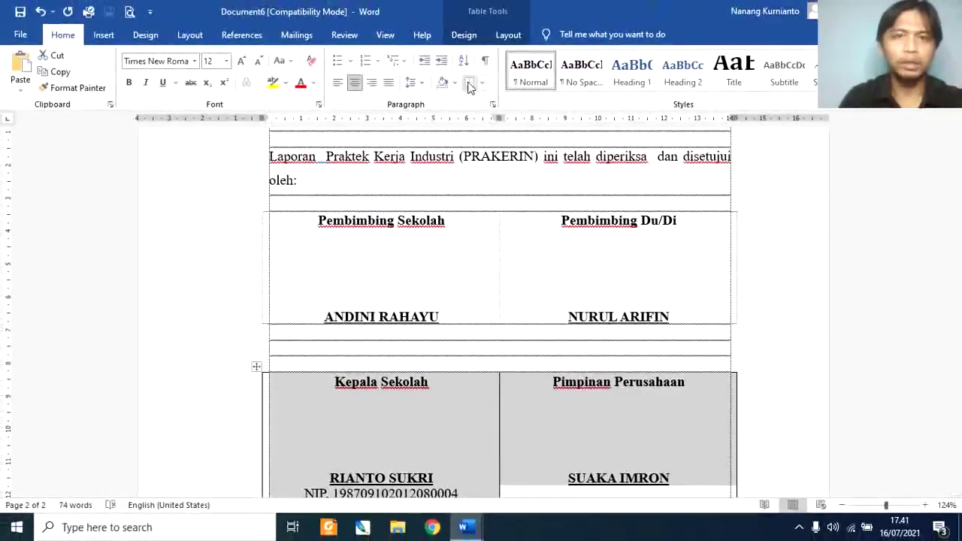
left_click(481, 82)
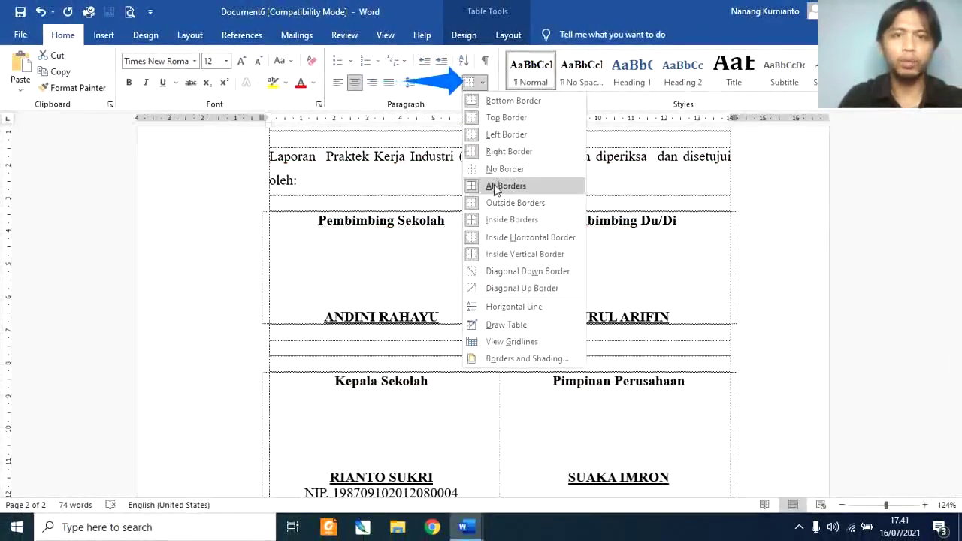
left_click(496, 170)
mouse_move(959, 345)
left_mouse_down()
mouse_move(960, 278)
mouse_move(960, 360)
left_mouse_up()
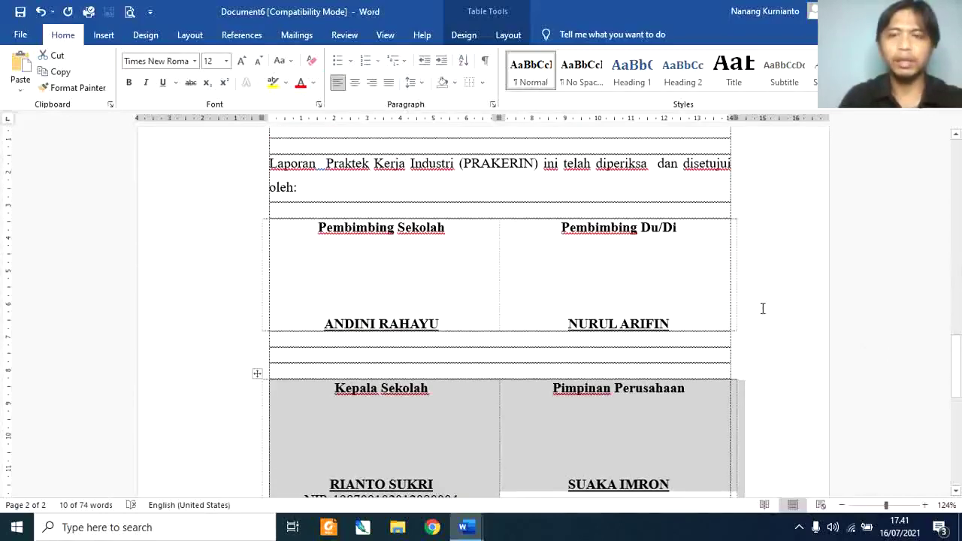
left_click(130, 12)
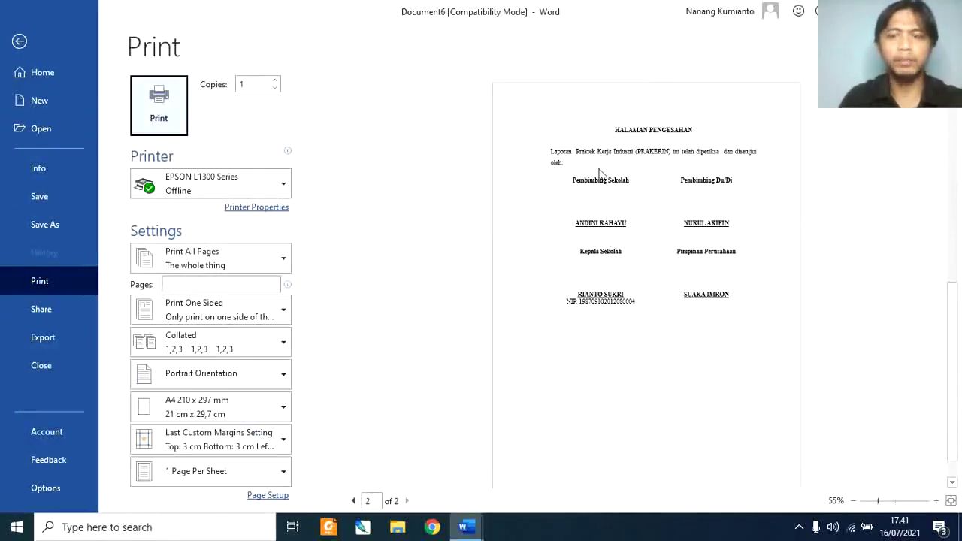
key("Escape")
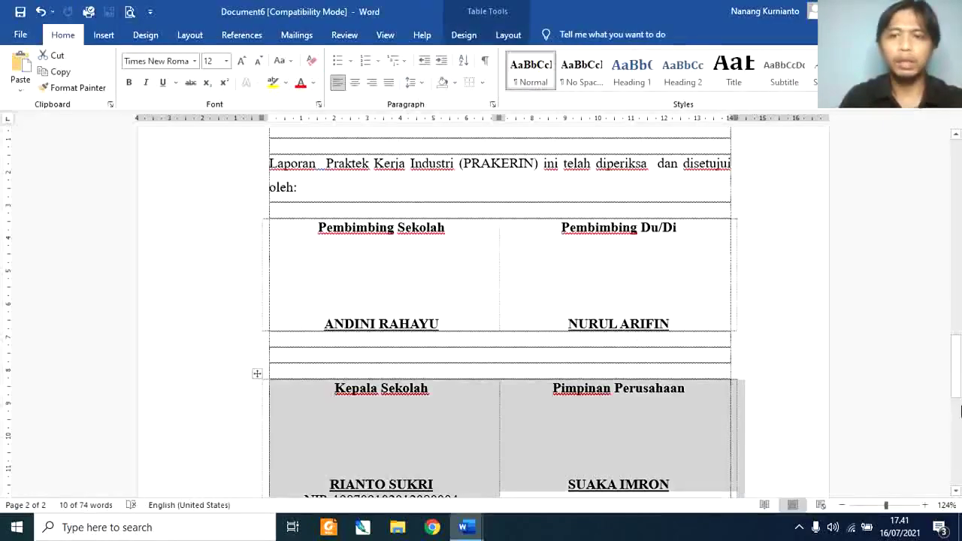
scroll(961, 409, "down", 5)
Step: Insert a page break after the signature page and type the KATA PENGANTAR heading
left_click(560, 160)
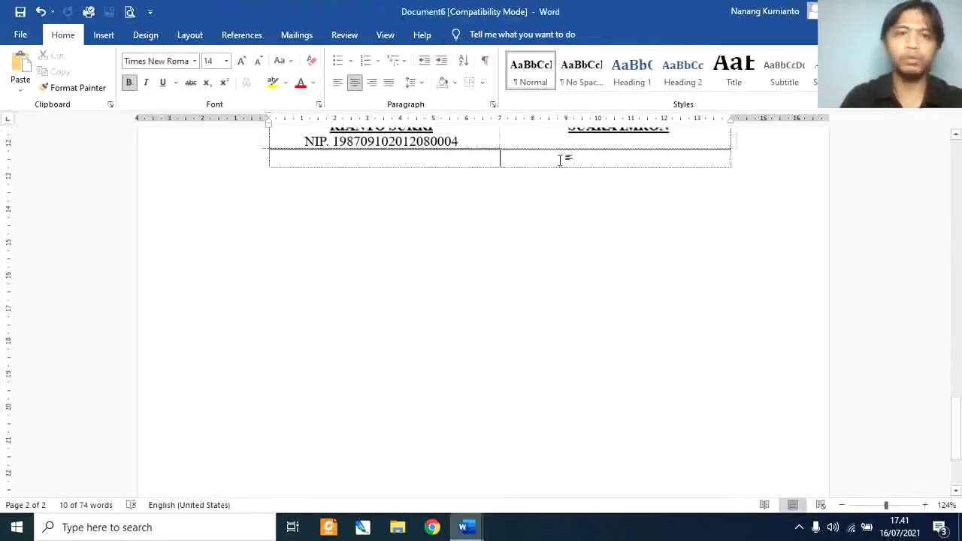
key("ctrl+Return")
type("ka")
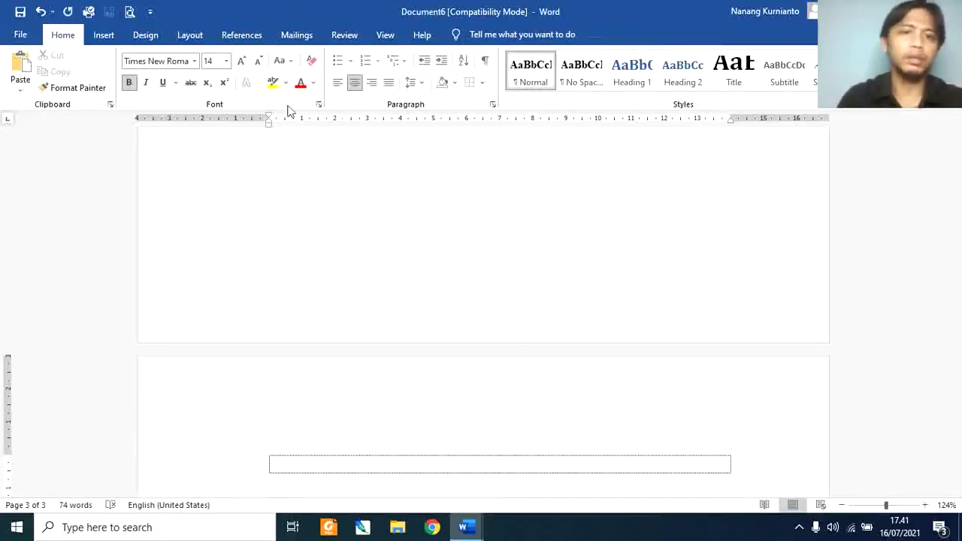
type("ATA PENGANT")
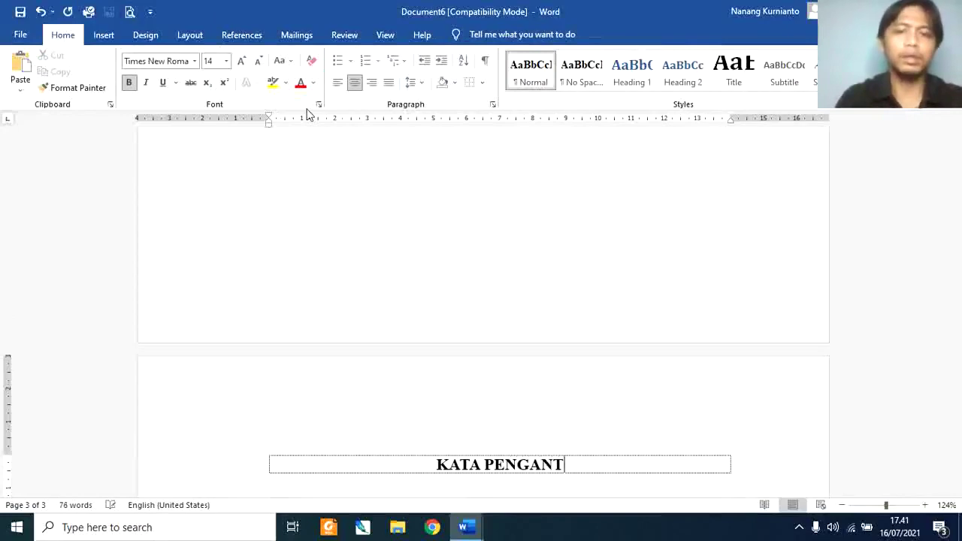
type("AR")
key("Return")
key("Return")
key("Return")
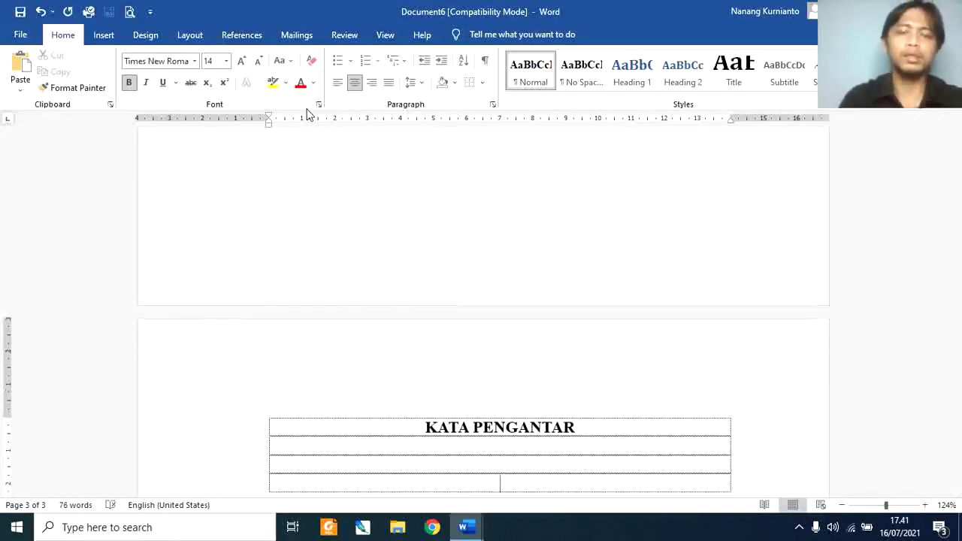
key("alt+Tab")
key("alt+Tab")
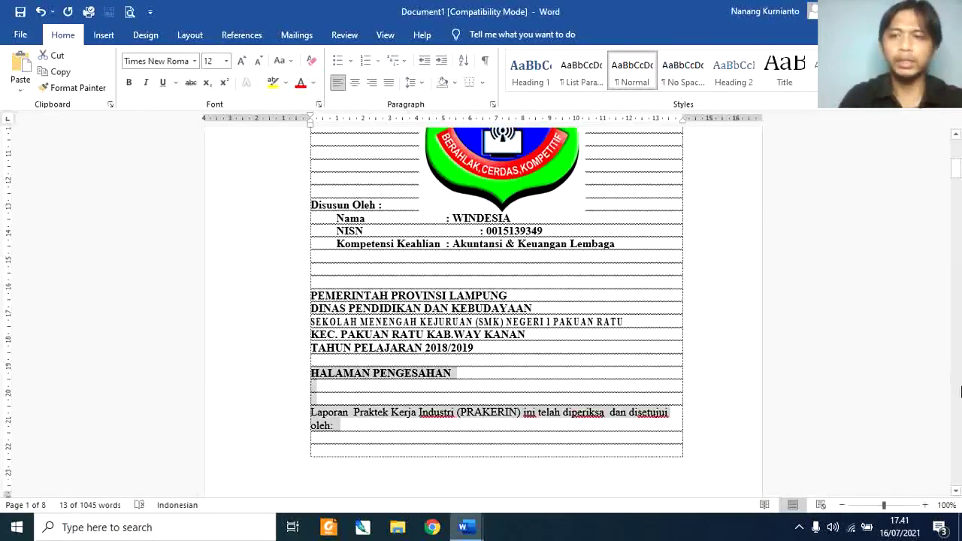
Step: Copy the foreword from 'Puja puji syukur' to 'terima kasih kepada :' and paste it under KATA PENGANTAR
scroll(961, 391, "down", 20)
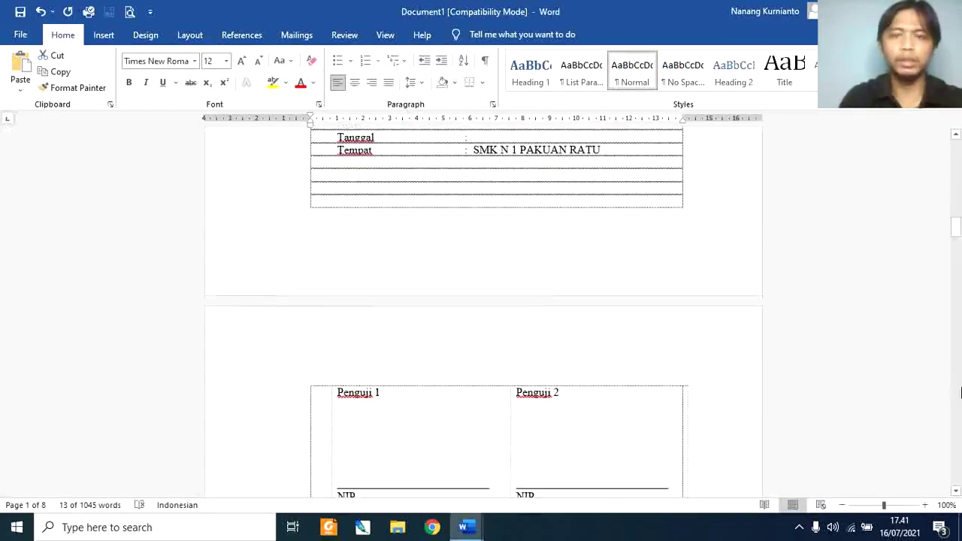
scroll(961, 396, "down", 20)
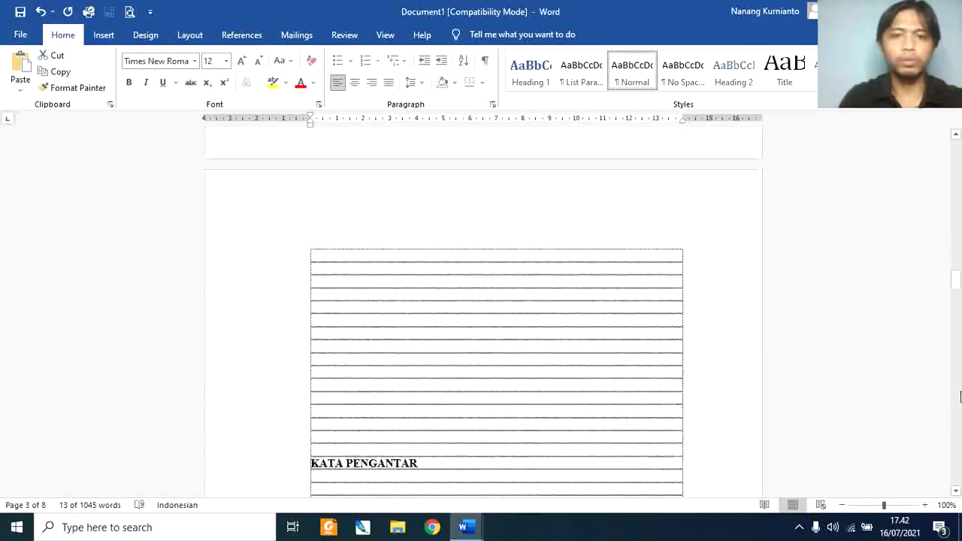
scroll(961, 396, "down", 8)
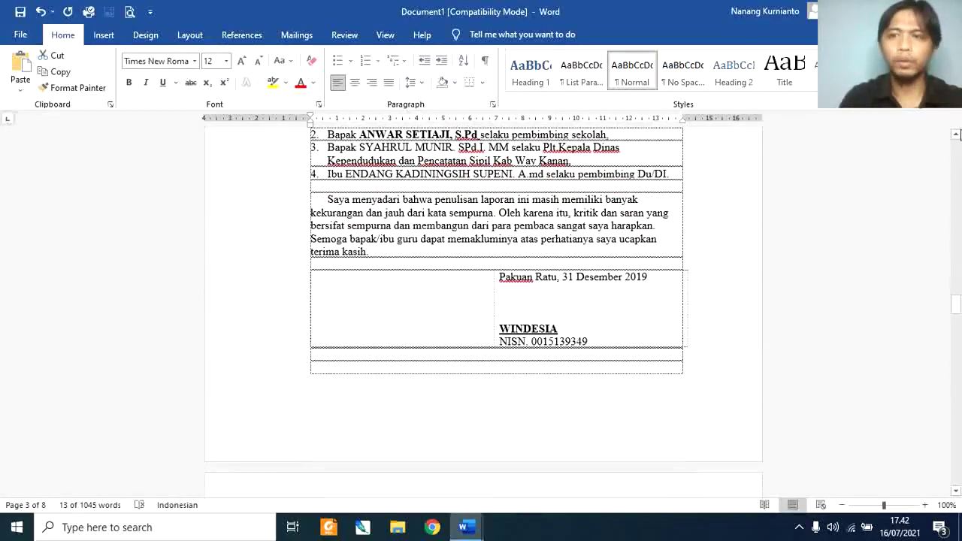
left_click(957, 136)
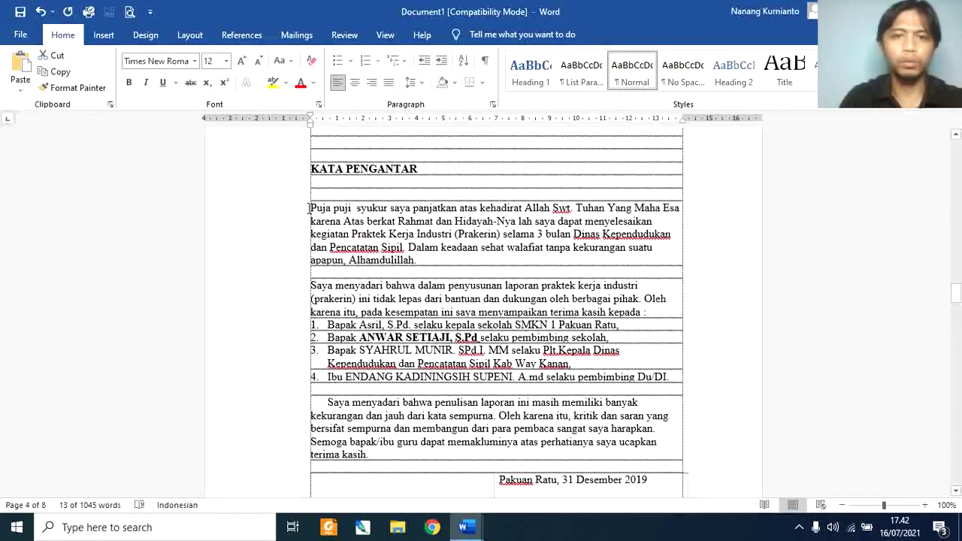
left_click_drag(309, 207, 644, 306)
key("ctrl+c")
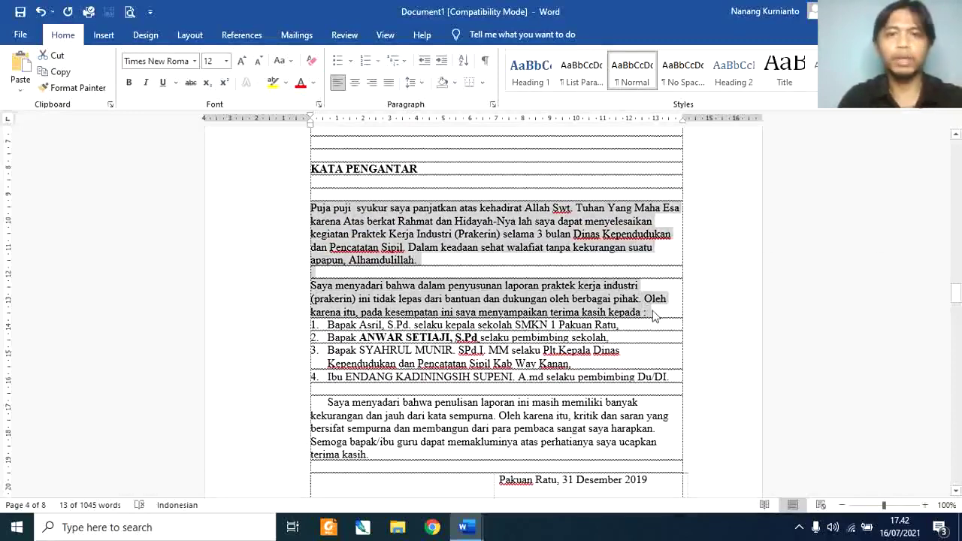
key("alt+Tab")
key("ctrl+v")
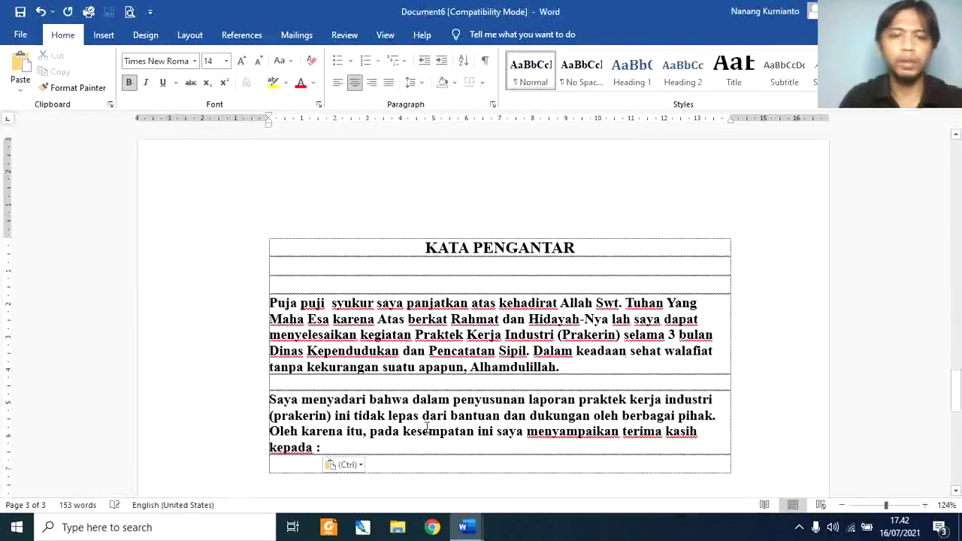
Step: Unbold both pasted foreword paragraphs, try each alignment, and settle on justified
left_click_drag(354, 449, 202, 303)
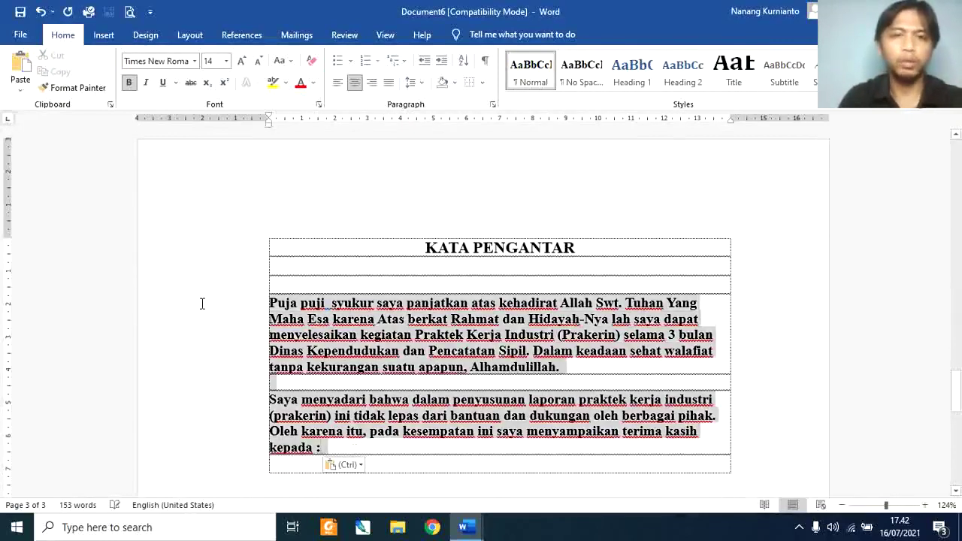
left_click(129, 82)
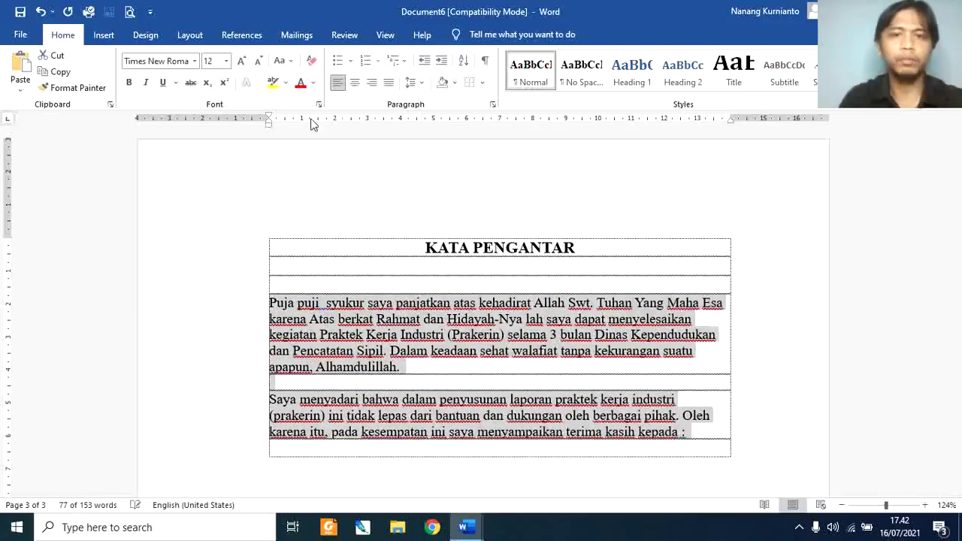
left_click(388, 84)
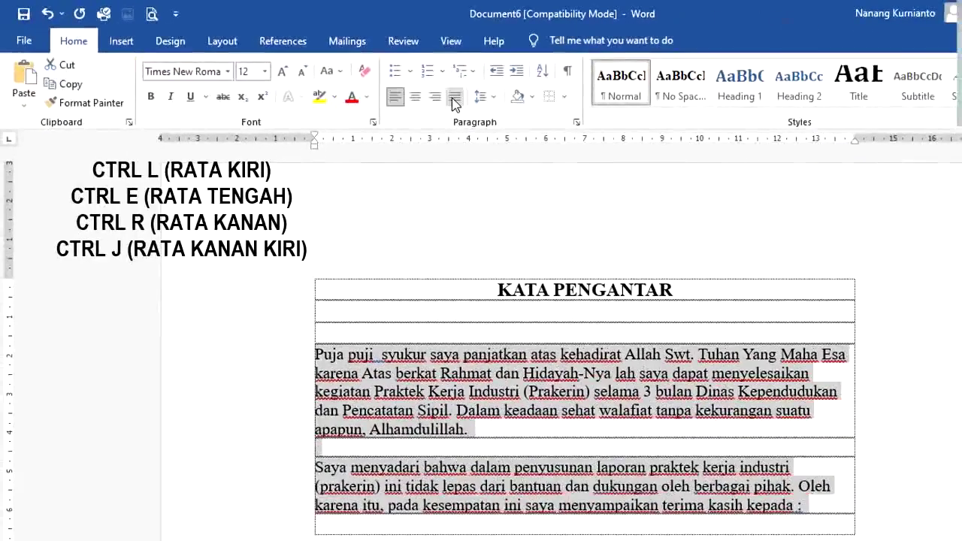
key("ctrl+e")
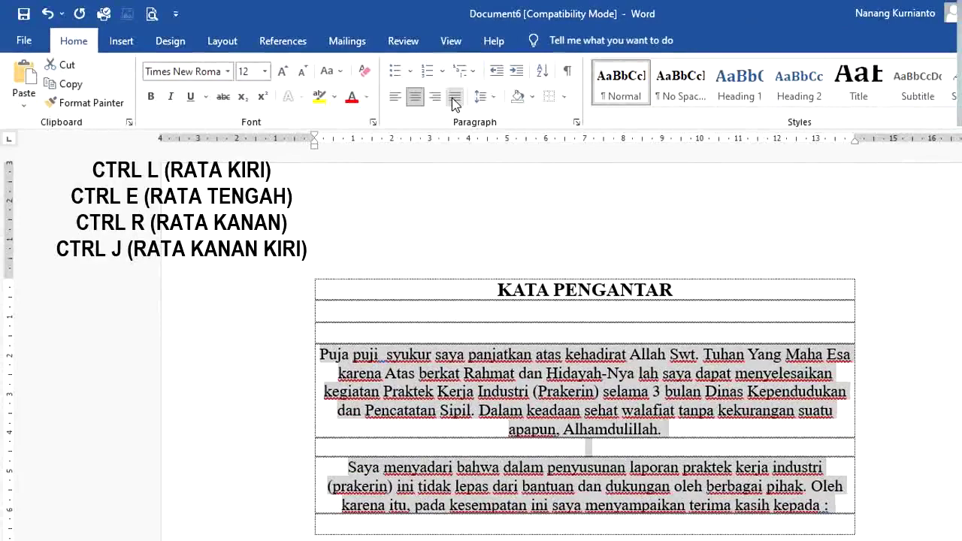
key("ctrl+r")
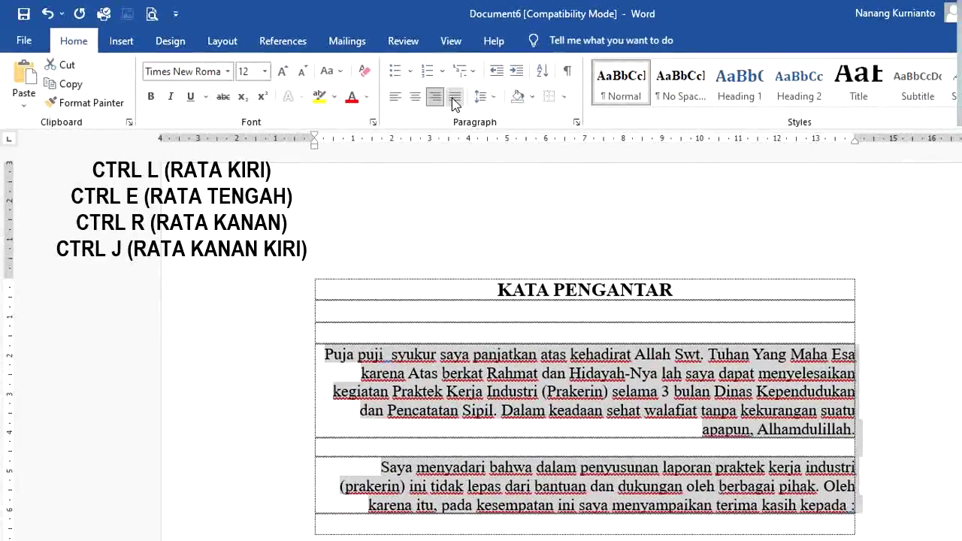
key("ctrl+j")
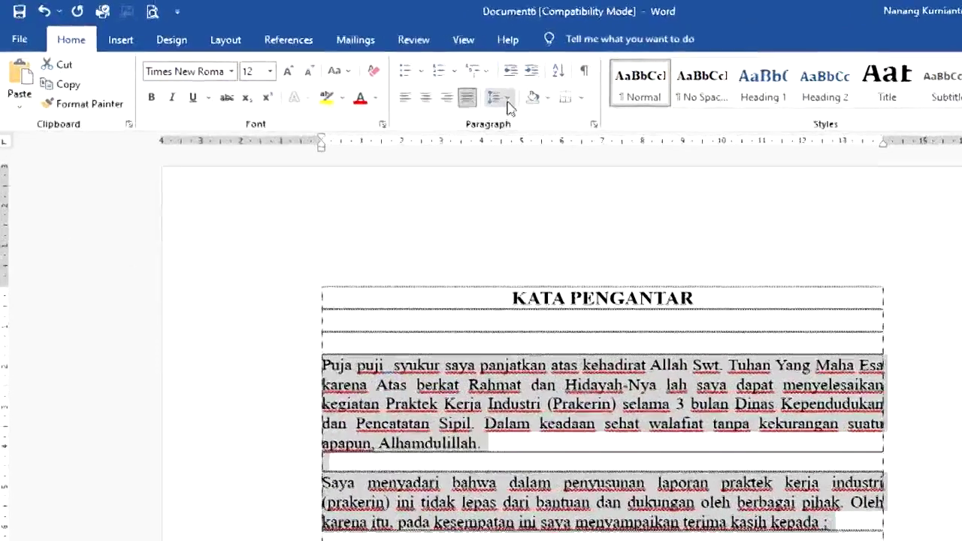
Step: Apply 1.5 line spacing to both foreword paragraphs
left_click(508, 100)
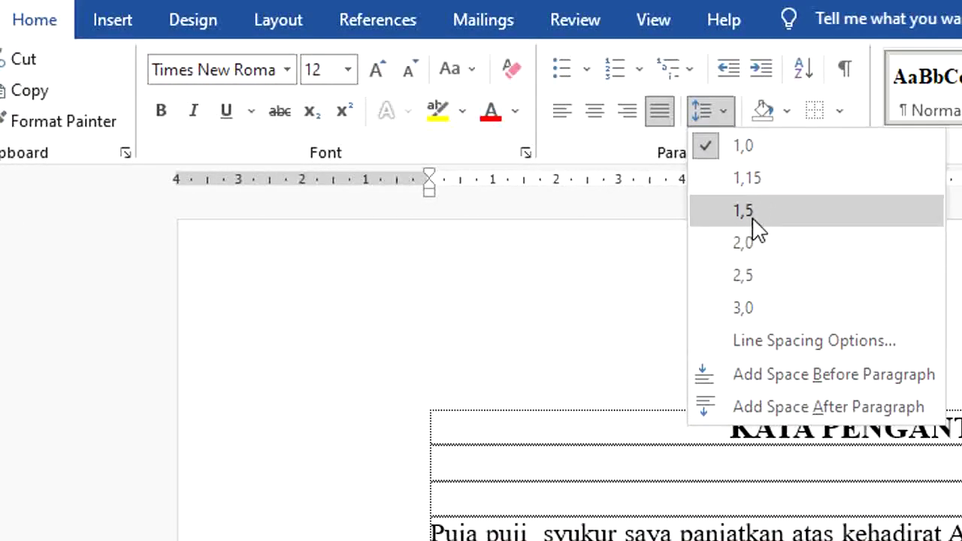
left_click(752, 216)
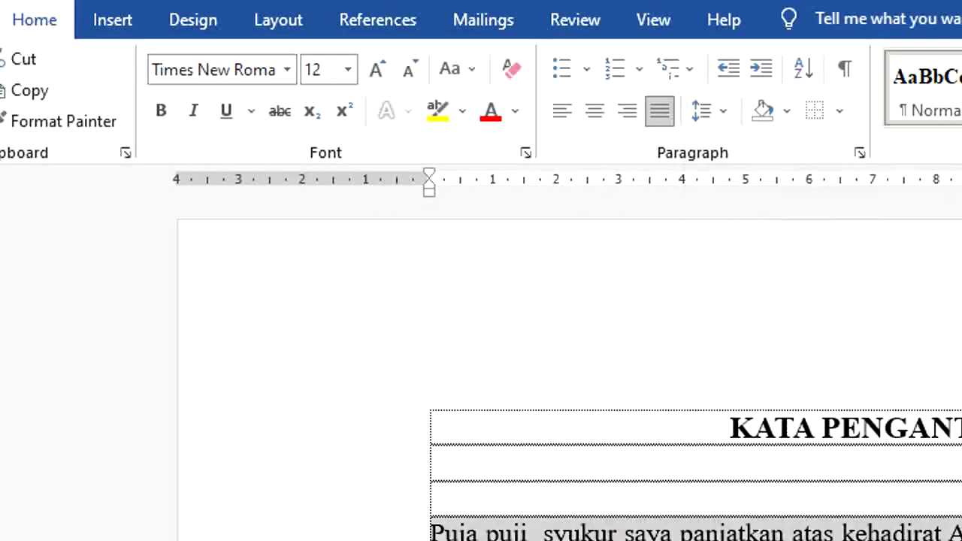
scroll(562, 344, "down", 3)
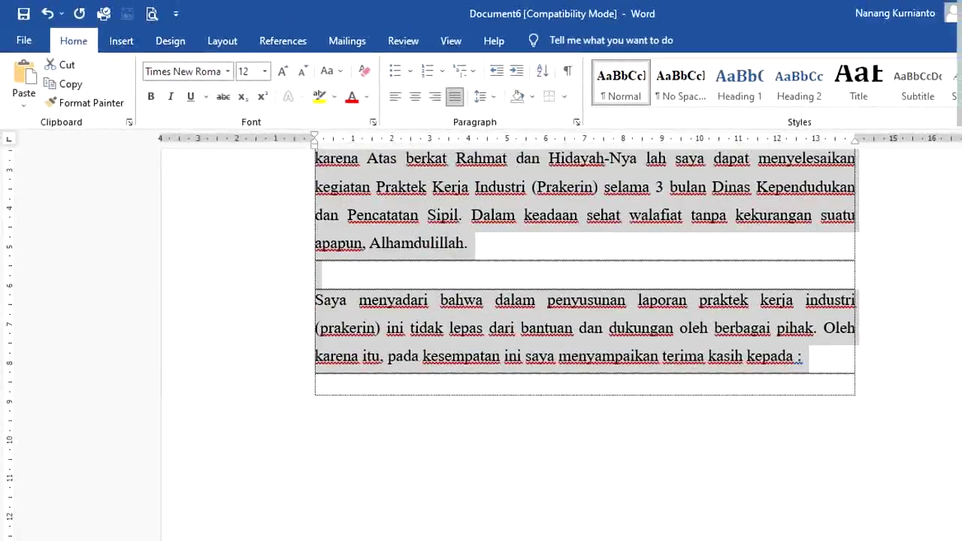
Step: Start a numbered list after 'kepada :' with item 1 thanking the company leader
left_click(835, 369)
key("Return")
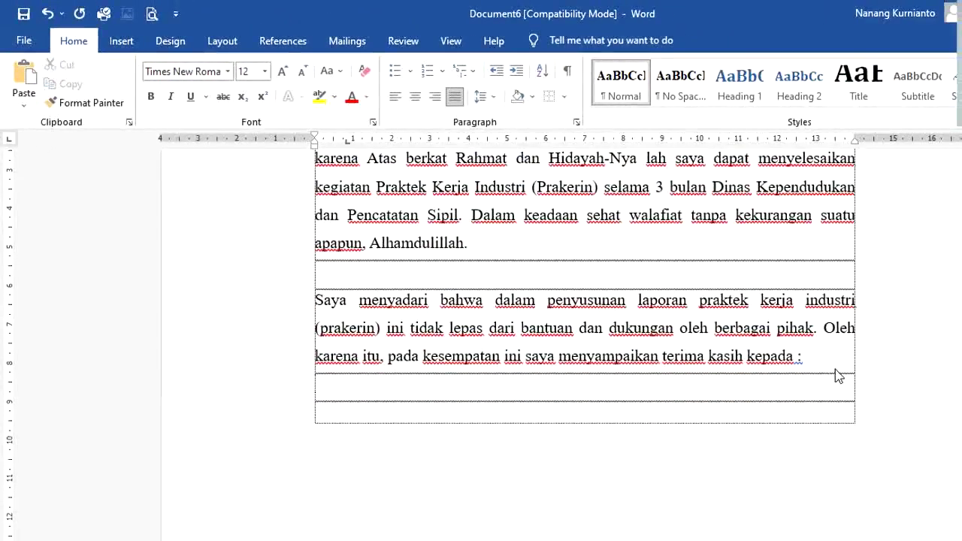
type("1. Bapak S")
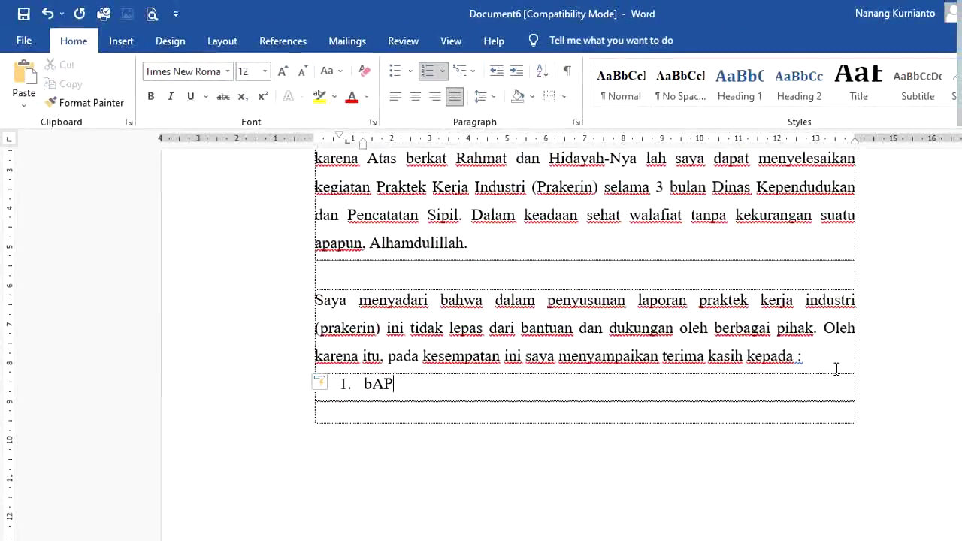
type("uwardi, S.Pd")
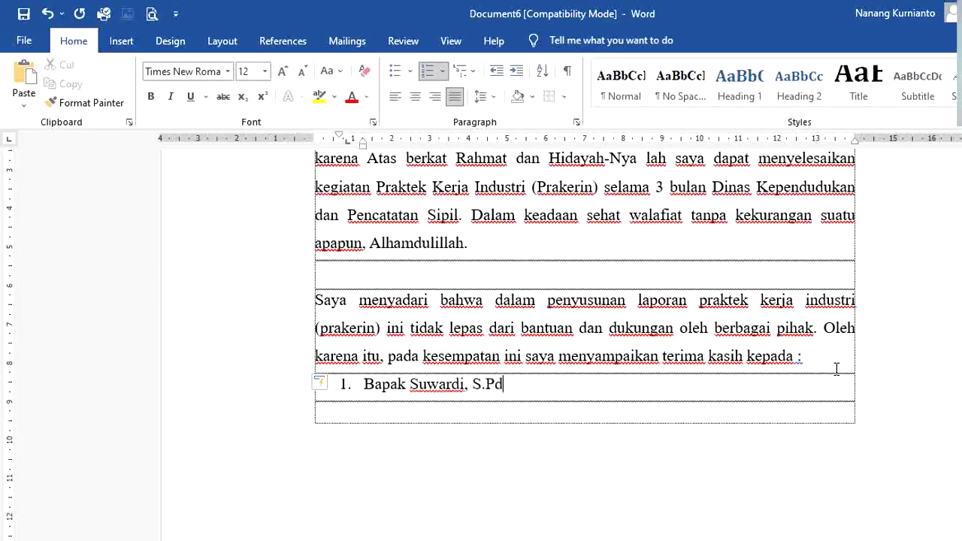
type(" selaku pimpinan nananan yang telah membimbing dan sebagianya")
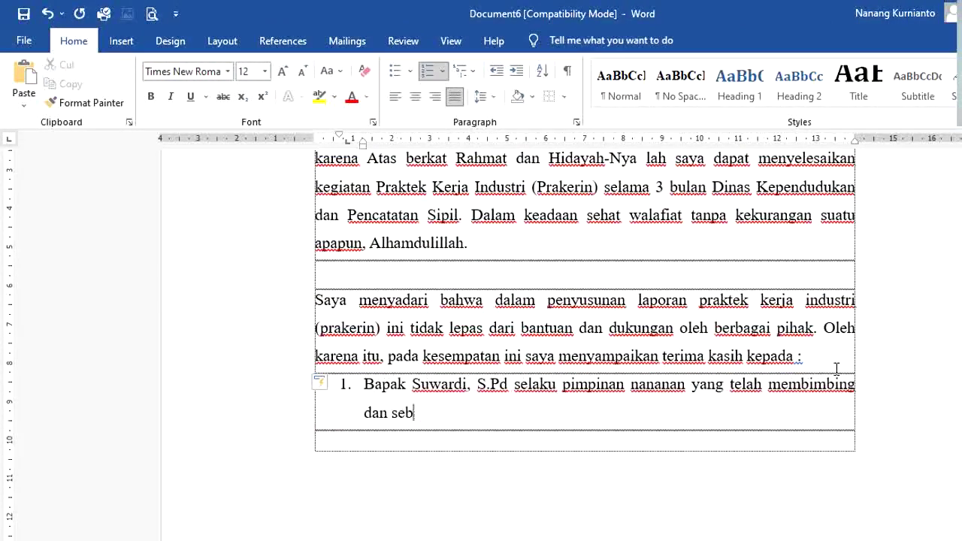
key("Return")
Step: Add numbered item 2 thanking the field supervisor (pembimbing lapangan)
type("Bapak Su")
key("BackSpace")
key("BackSpace")
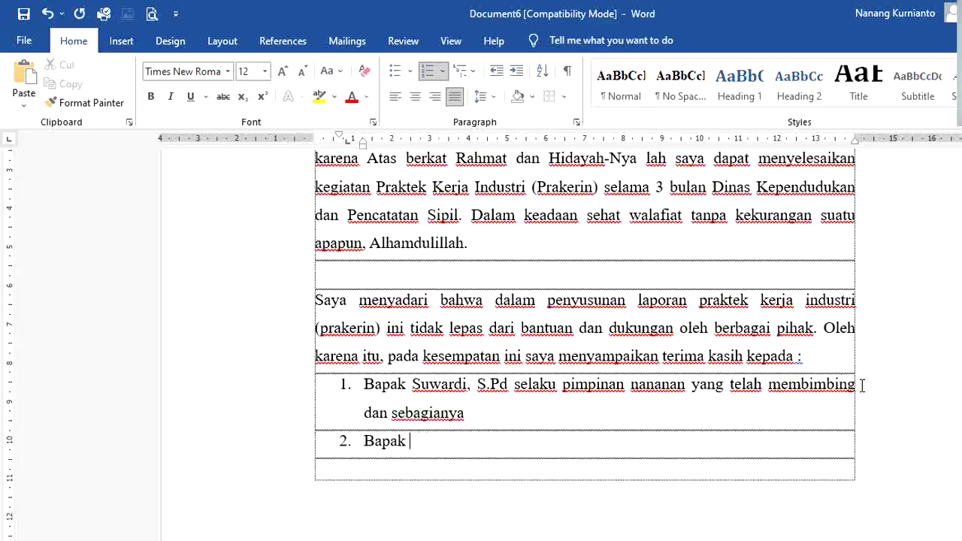
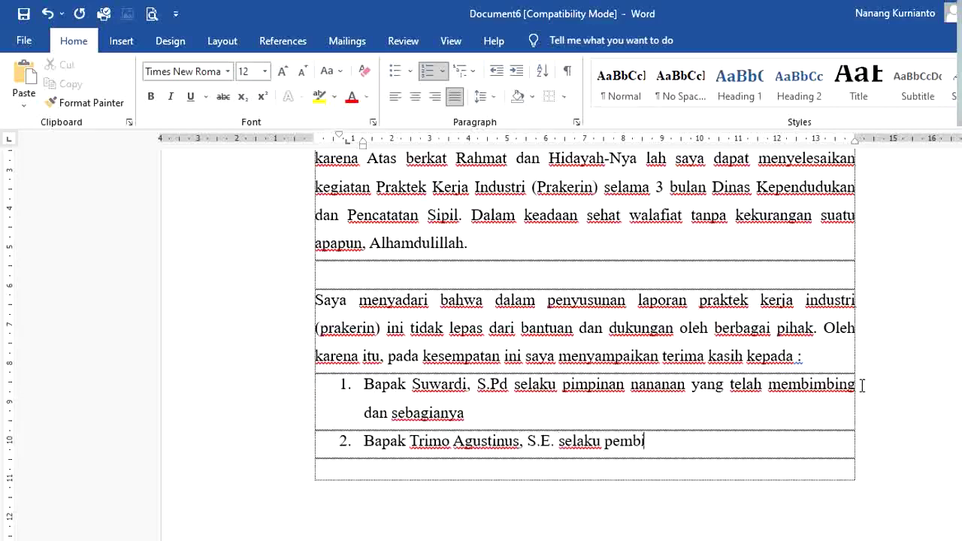
type("mbing lapangan yang telah memberi bimbinga dan sebagainya")
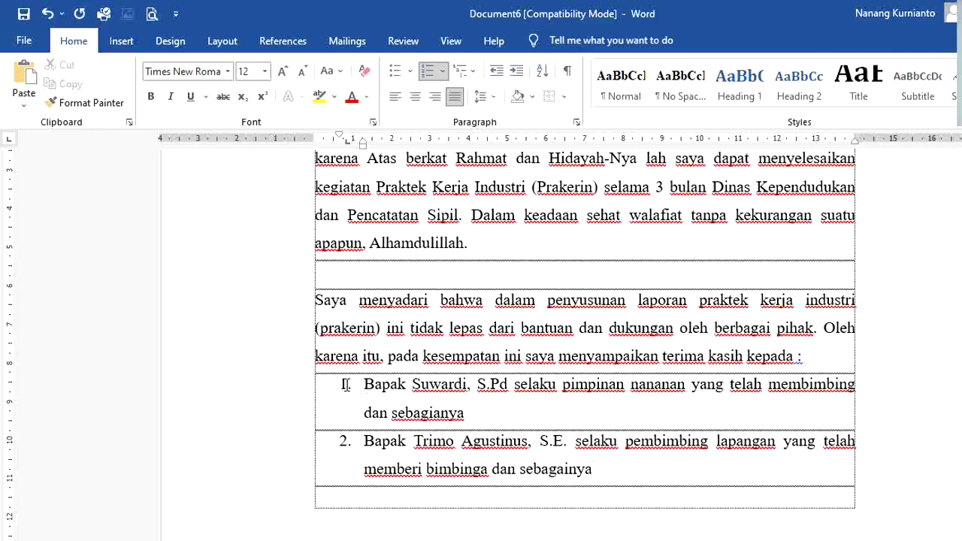
left_click(346, 385)
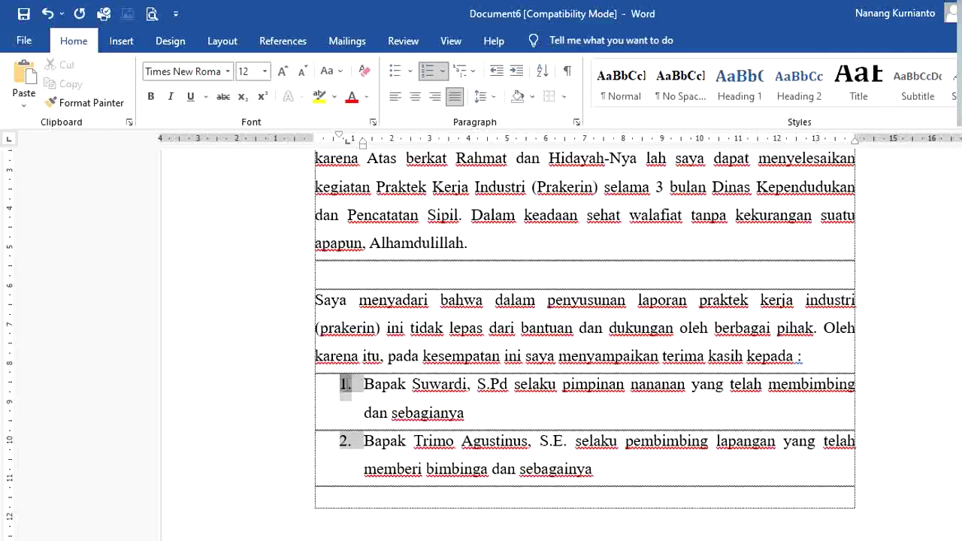
Step: Try outdenting the list numbering to the left margin, then undo it
left_click_drag(346, 385, 313, 388)
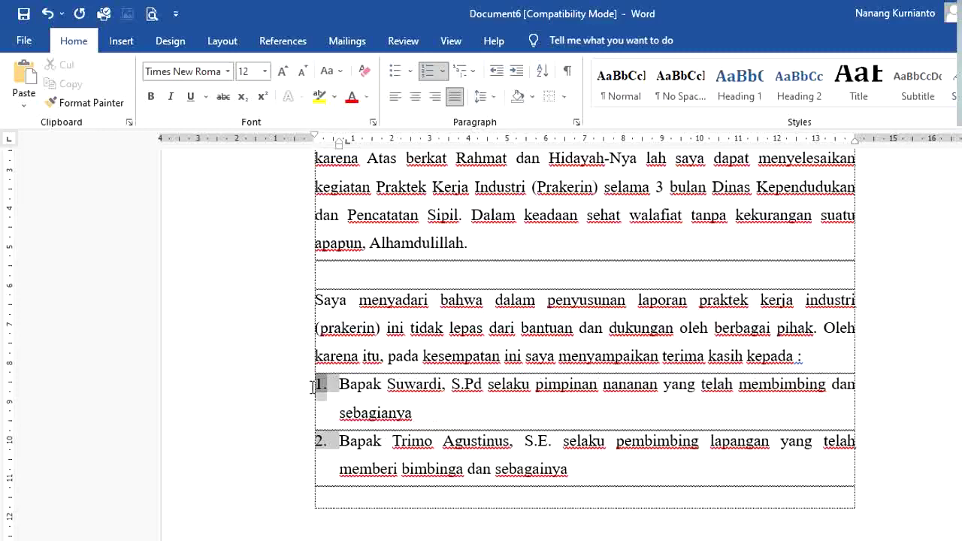
key("ctrl+z")
left_click(429, 385)
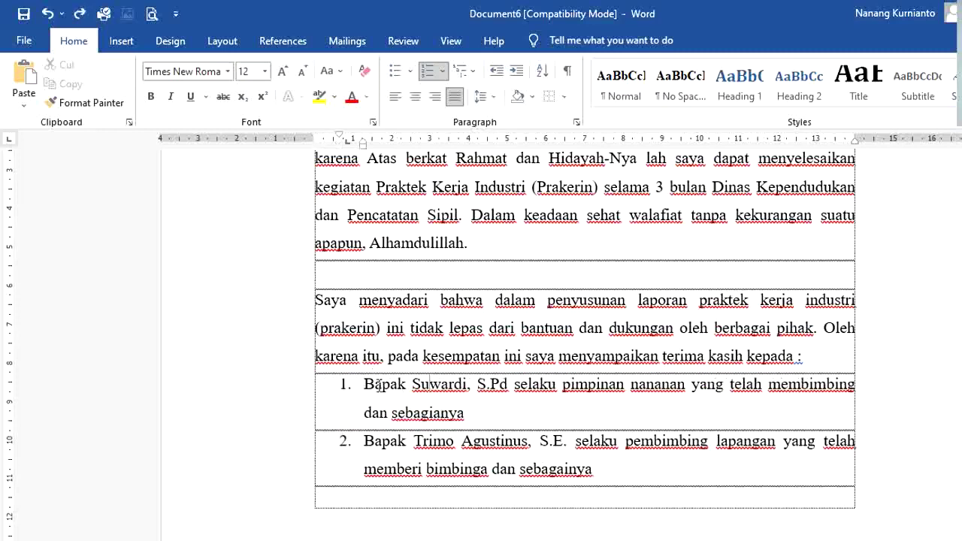
left_click(345, 385)
left_click(345, 385)
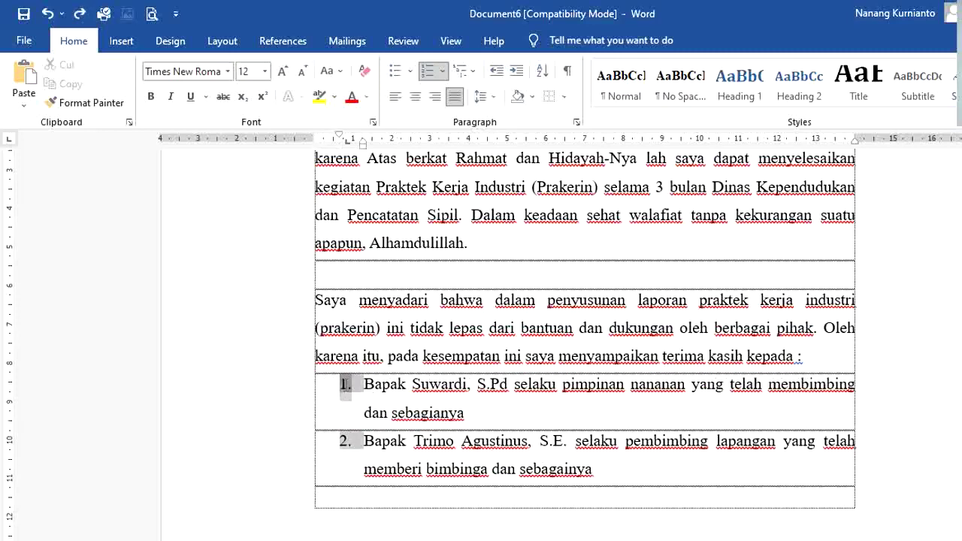
key("shift+Tab")
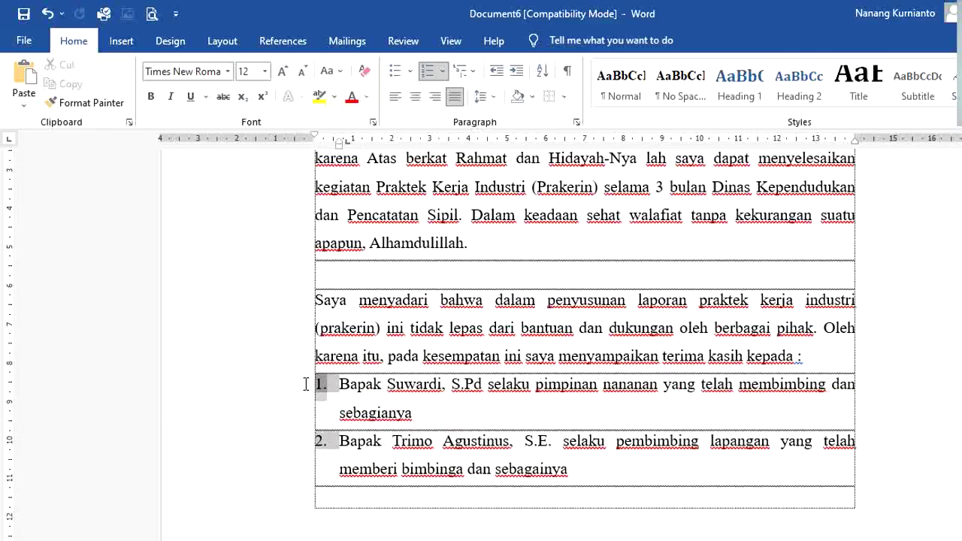
left_click_drag(339, 384, 363, 388)
key("ctrl+z")
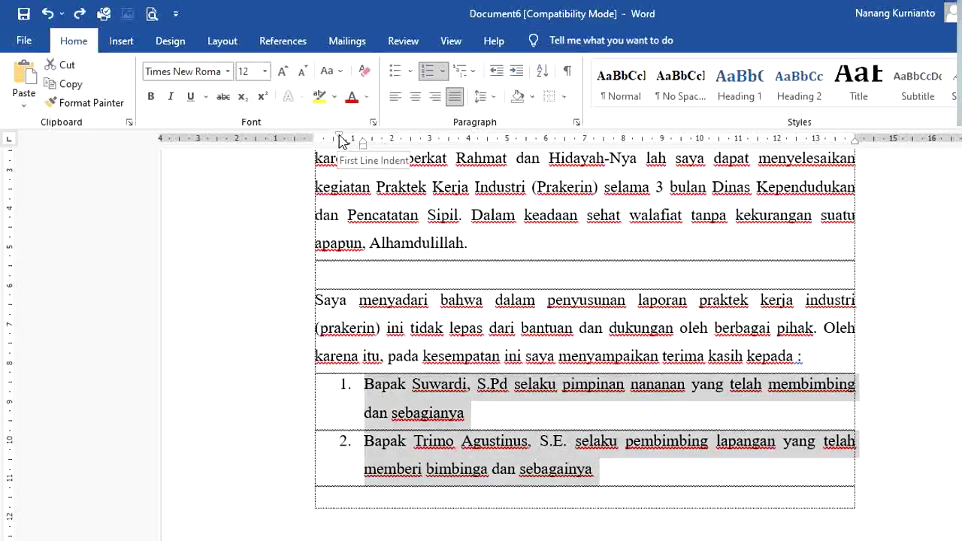
Step: Adjust the list's hanging indent and tab stop on the ruler, tabbing item 1's text
left_click_drag(339, 141, 317, 143)
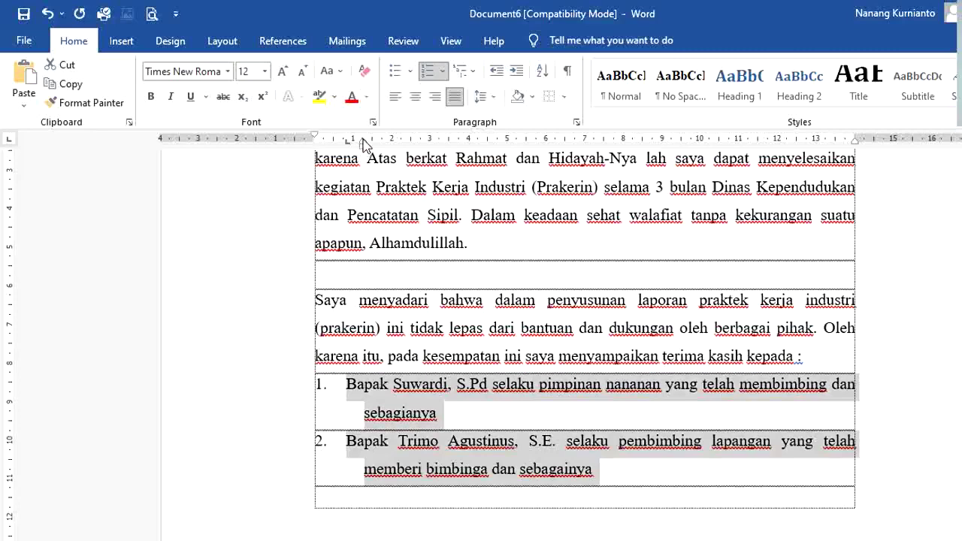
left_click_drag(364, 144, 337, 146)
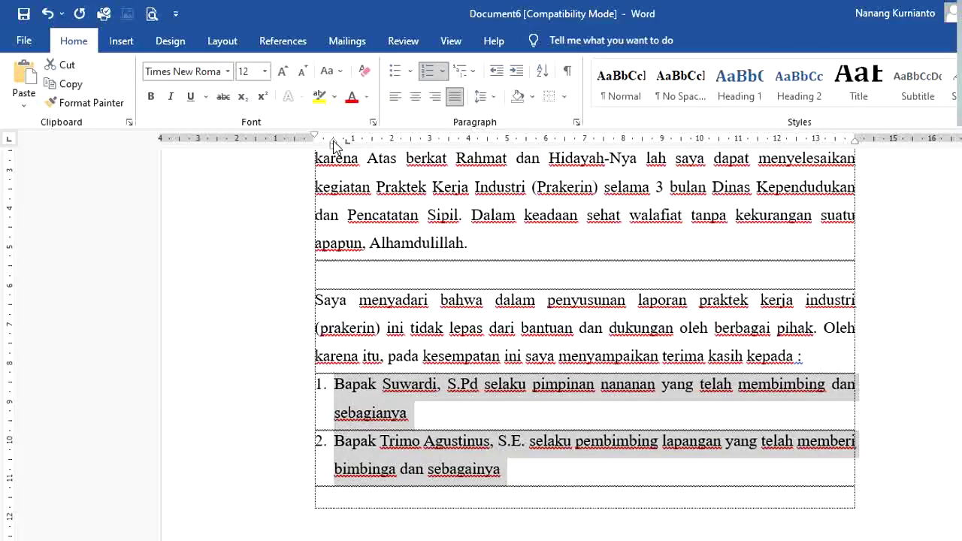
mouse_move(334, 146)
left_mouse_down()
mouse_move(450, 146)
mouse_move(466, 158)
mouse_move(337, 156)
mouse_move(336, 144)
left_mouse_up()
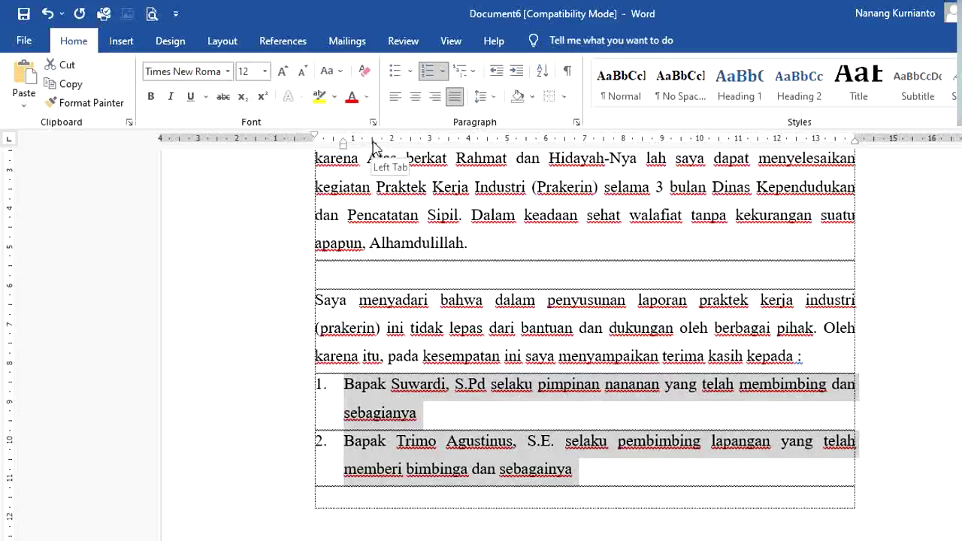
left_click_drag(373, 144, 344, 144)
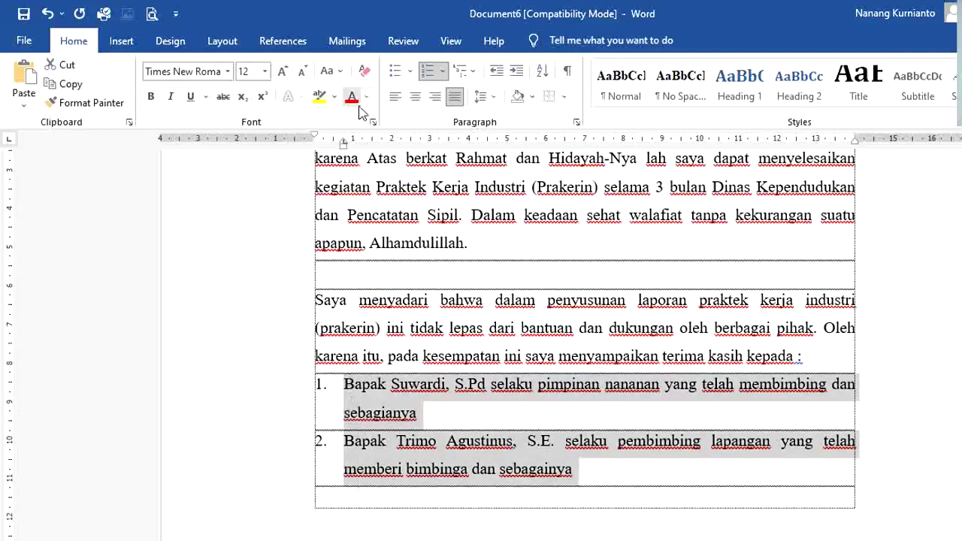
left_click_drag(344, 144, 373, 145)
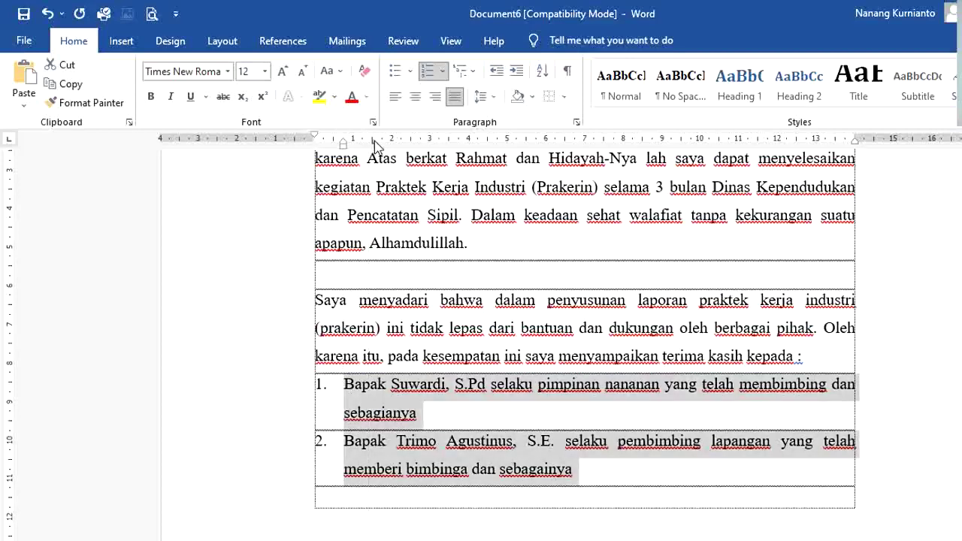
left_click(348, 392)
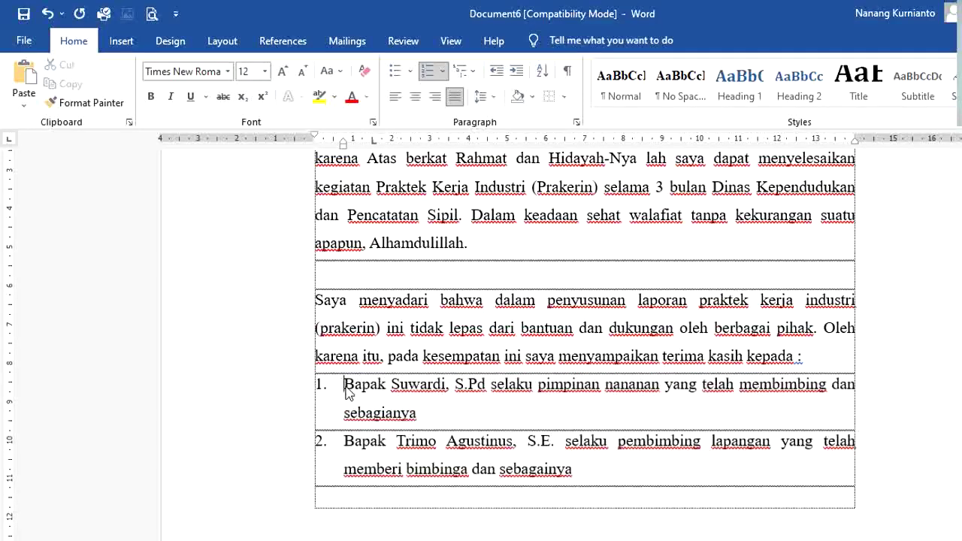
key("Tab")
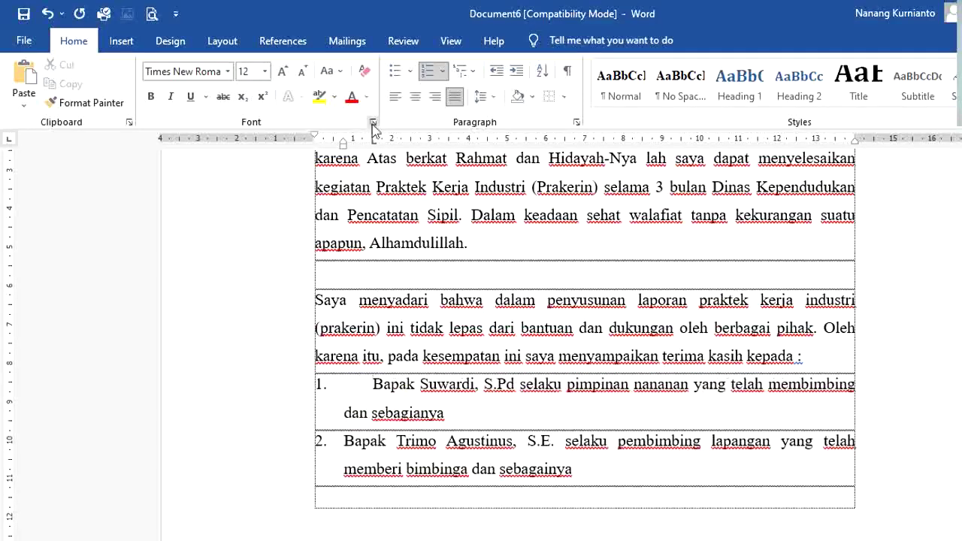
left_click_drag(373, 145, 344, 145)
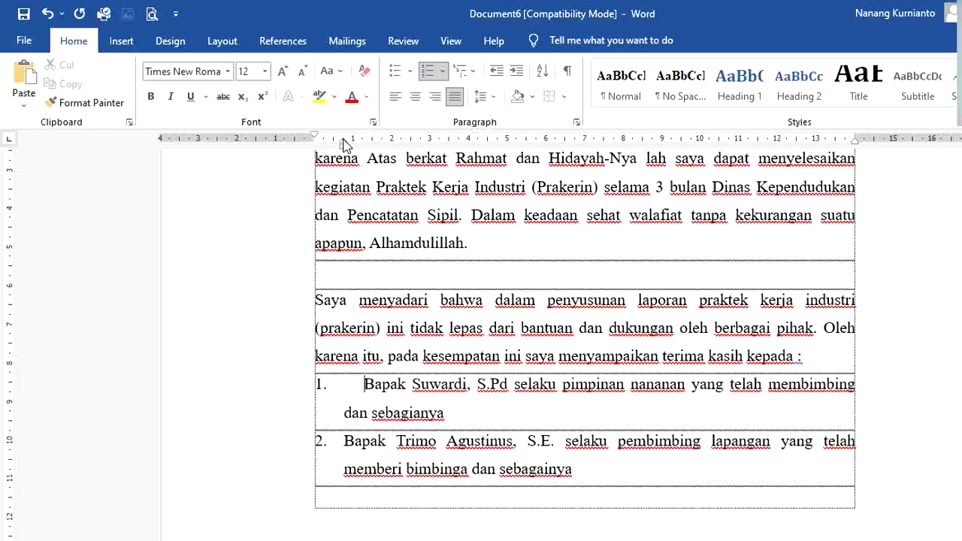
Step: Align item 1's text with item 2 and start an unnumbered third entry
key("BackSpace")
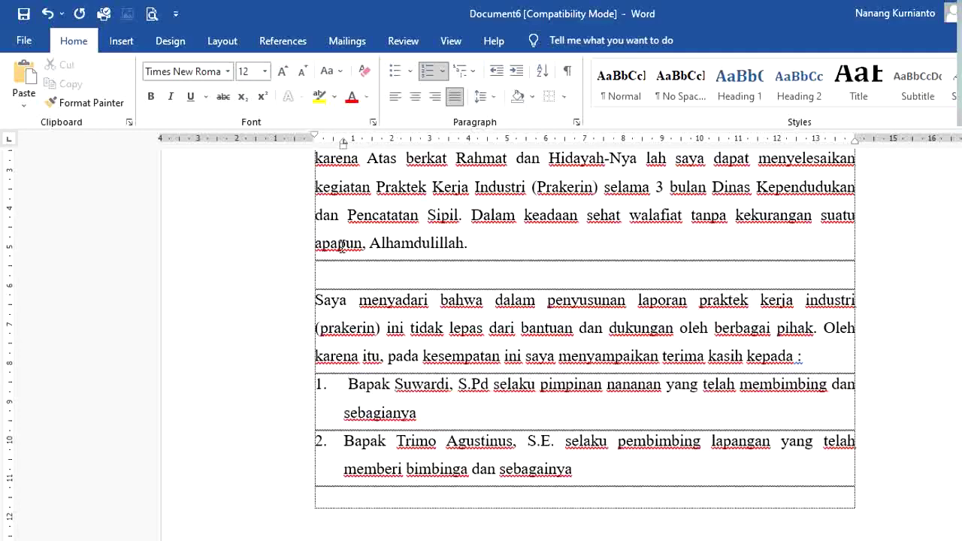
key("BackSpace")
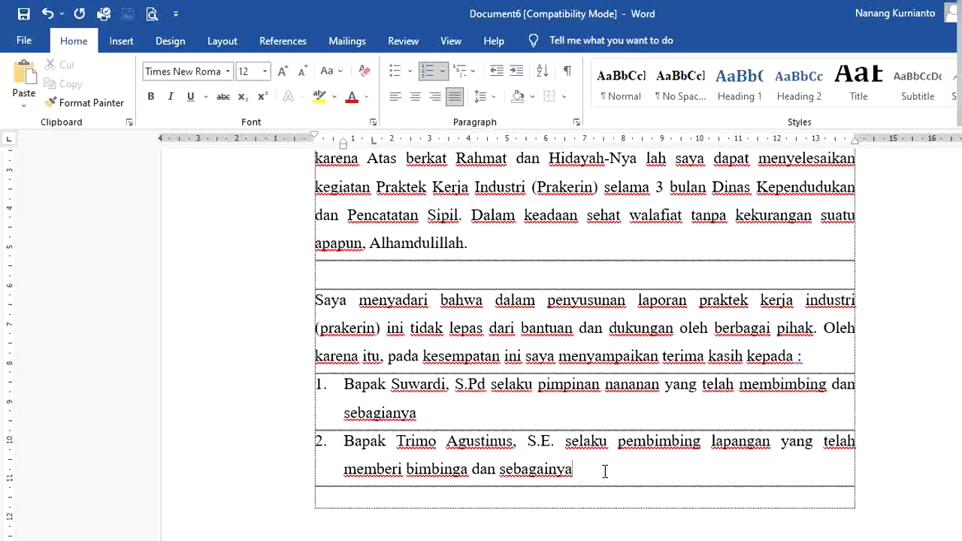
key("Return")
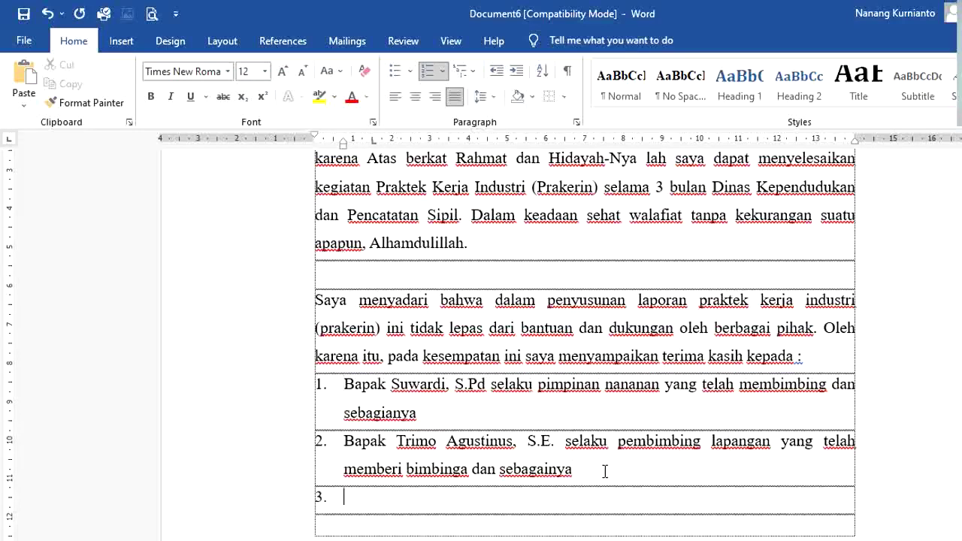
key("BackSpace")
key("BackSpace")
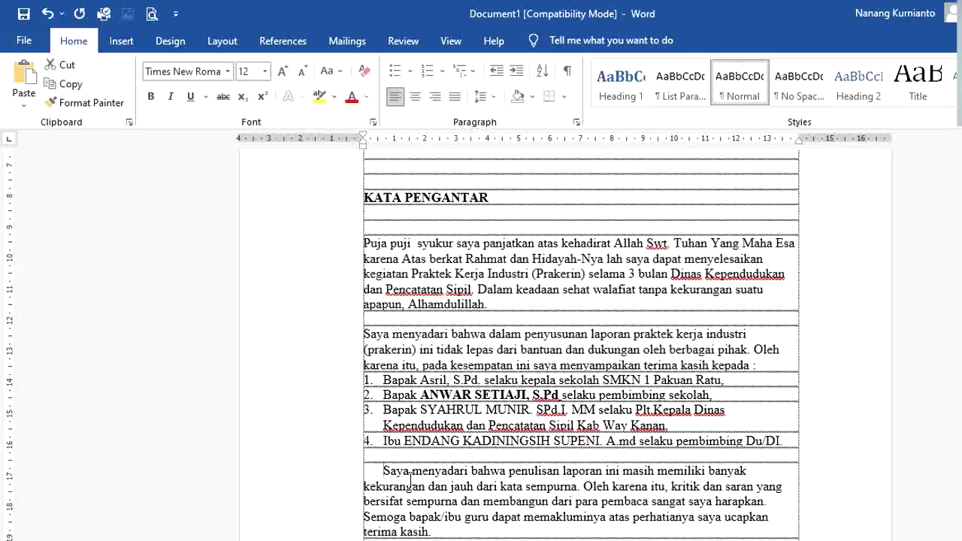
Step: Copy the closing paragraph from Document1 and paste it below list item 2
triple_click(385, 470)
left_click_drag(566, 531, 532, 528)
key("ctrl+c")
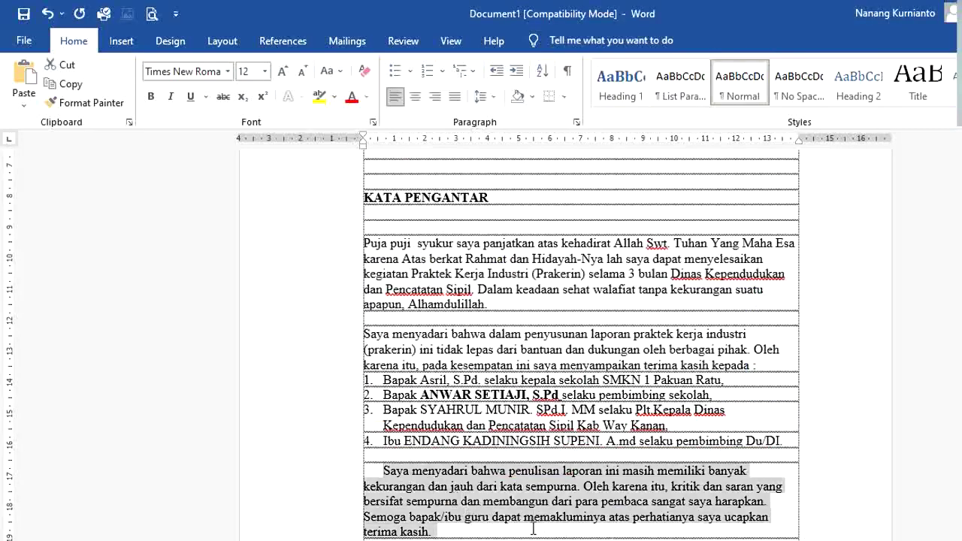
key("alt+Tab")
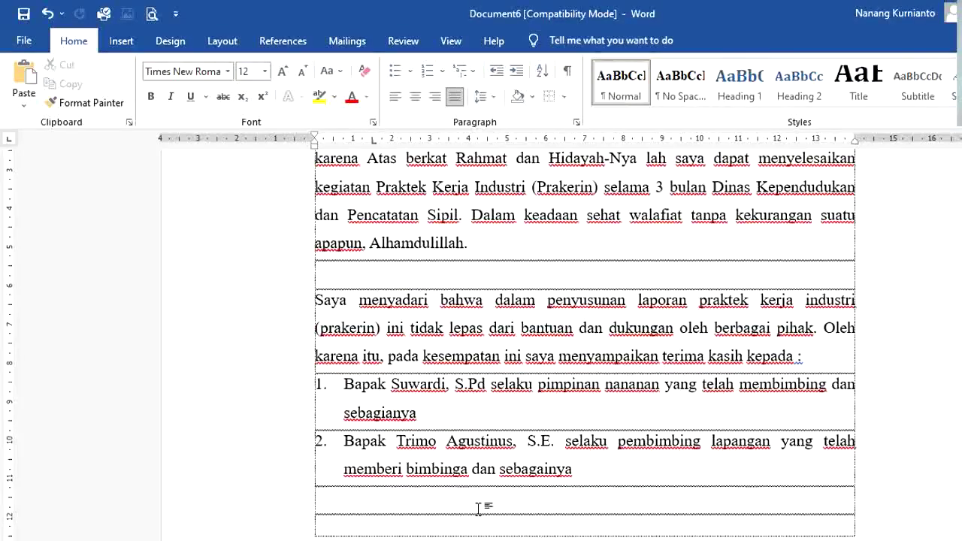
left_click(481, 509)
key("ctrl+v")
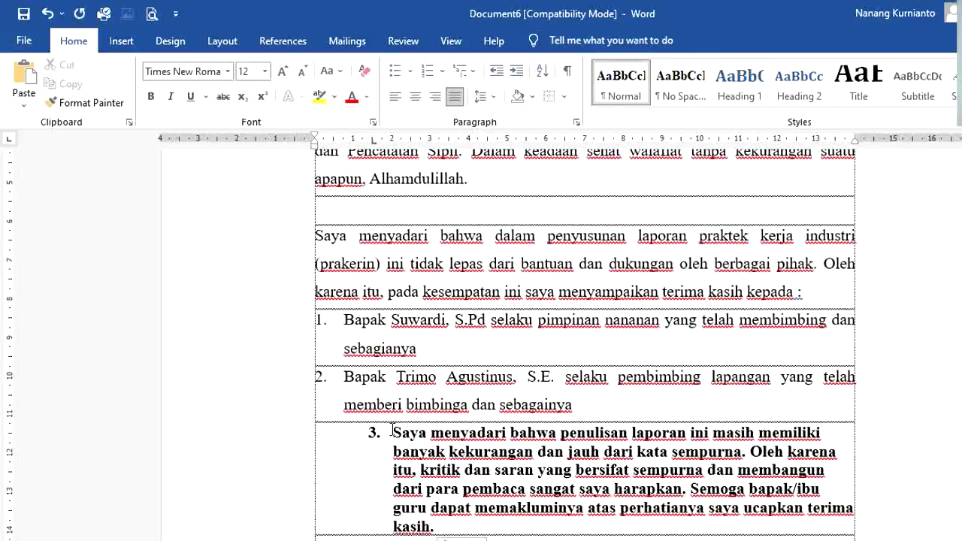
Step: Strip its numbering and bold, then give it 1.5 spacing and justification
left_click(392, 430)
key("BackSpace")
key("BackSpace")
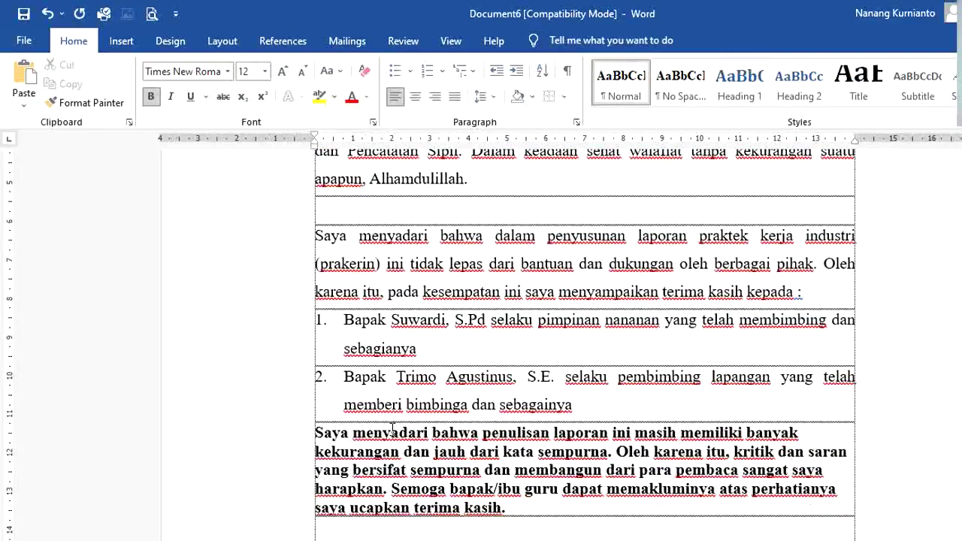
triple_click(392, 430)
key("ctrl+b")
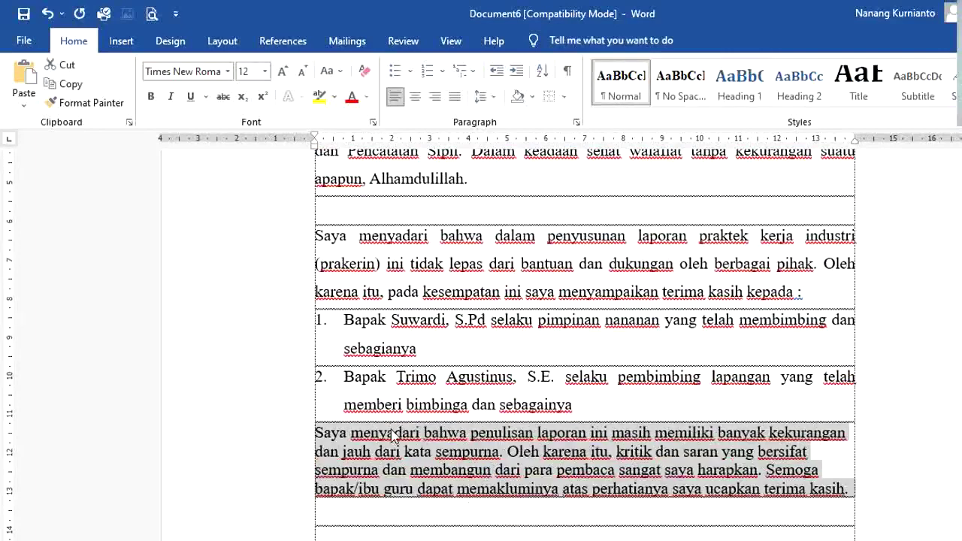
key("ctrl+5")
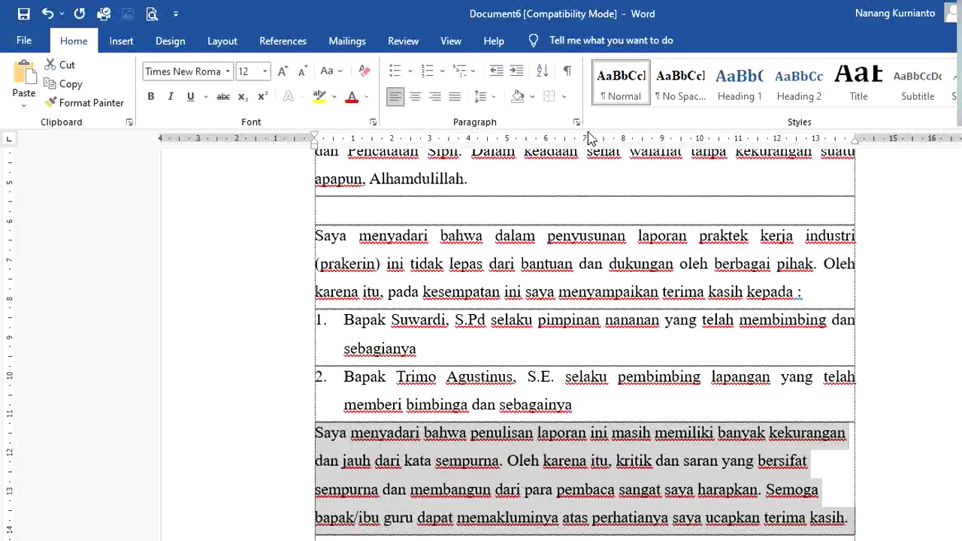
key("ctrl+j")
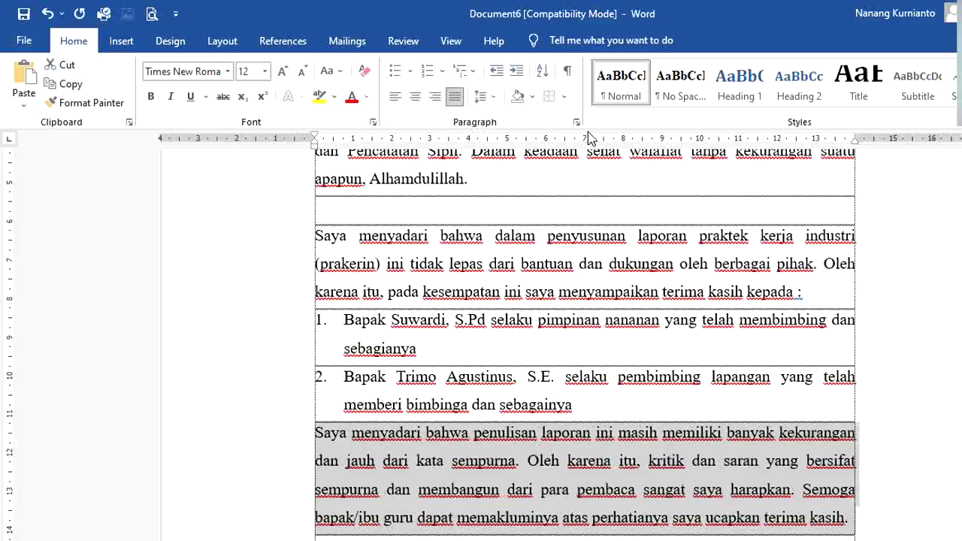
key("Down")
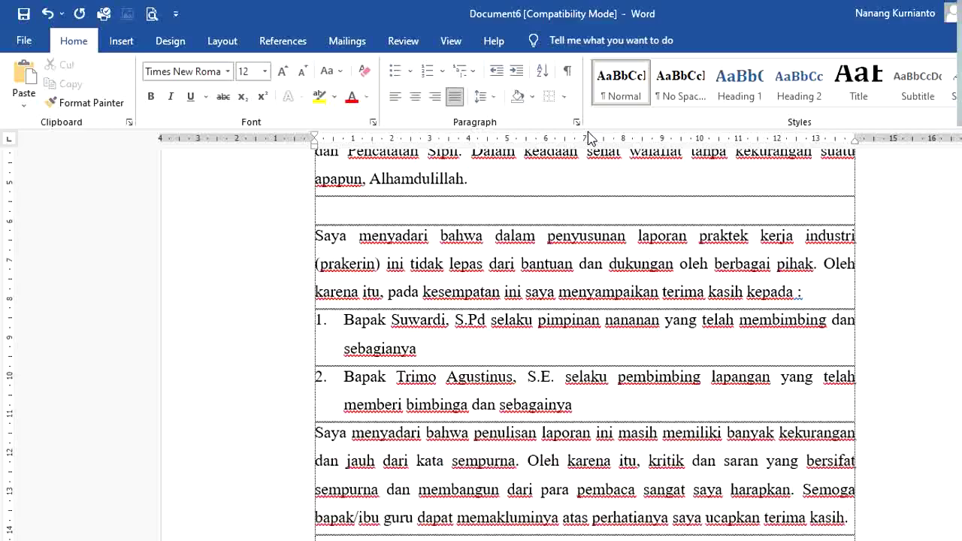
scroll(590, 138, "down", 1)
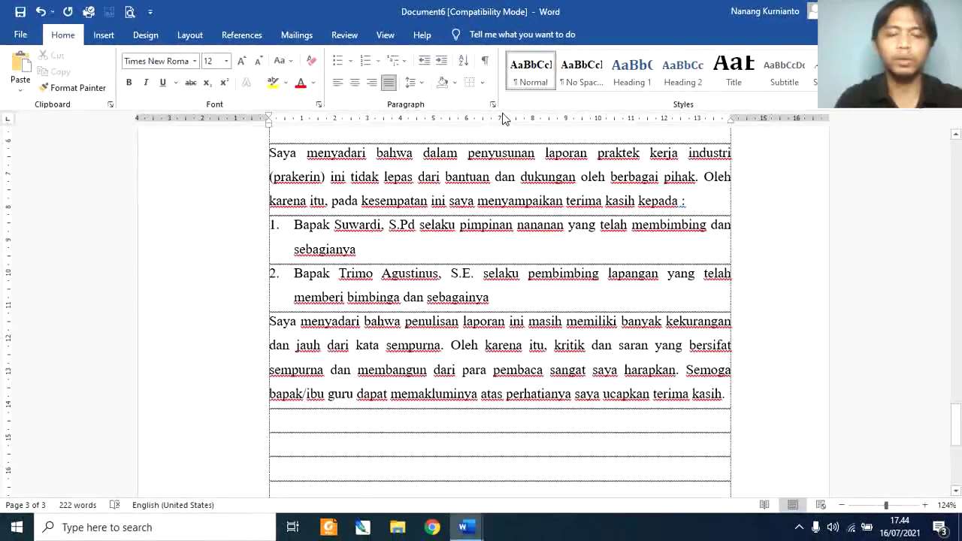
Step: Type the date line 'Mana Aja, 30 Agustus 2013'
type("P")
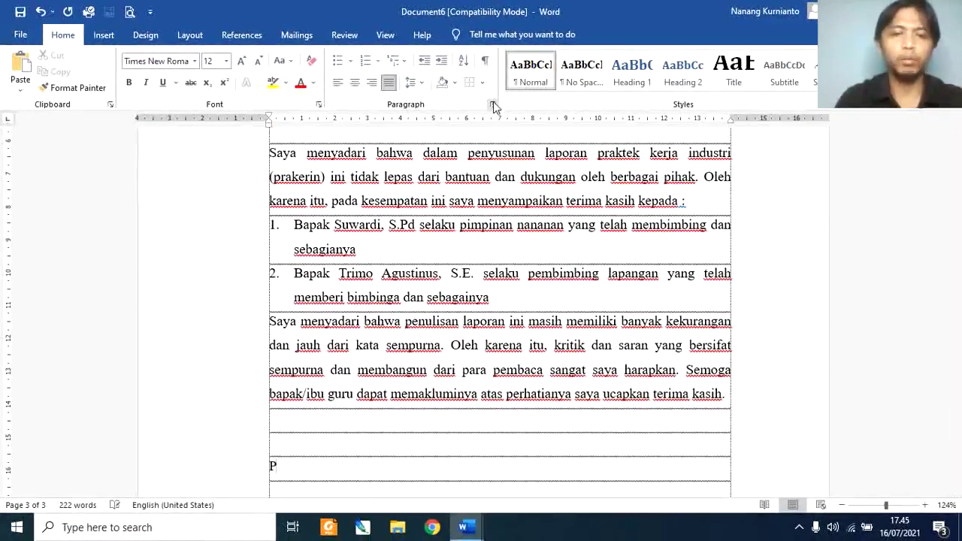
key("BackSpace")
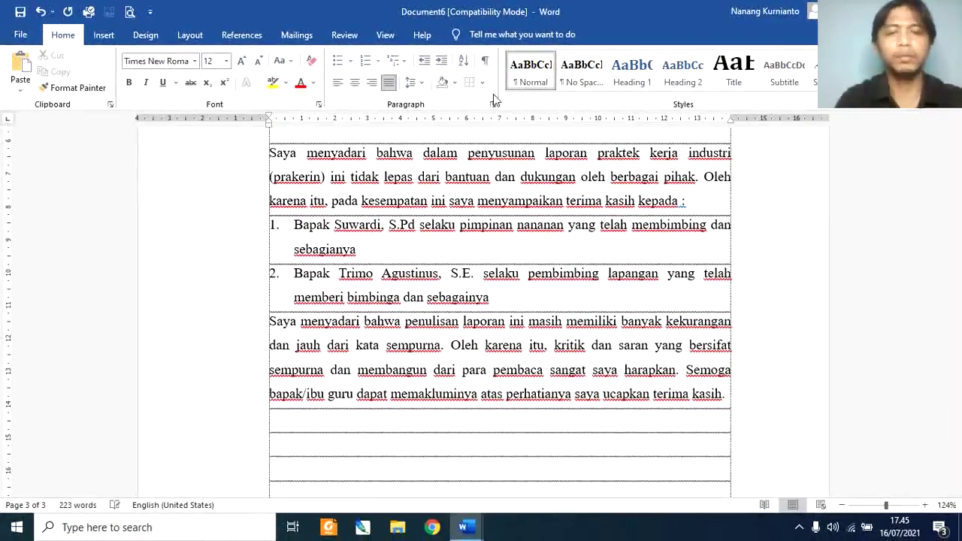
type("Paku")
key("BackSpace")
key("BackSpace")
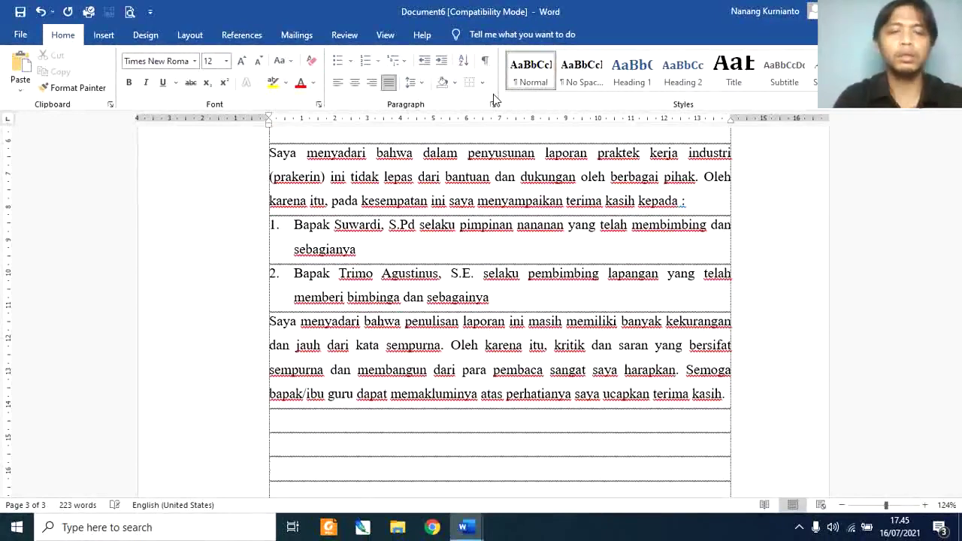
type("na A")
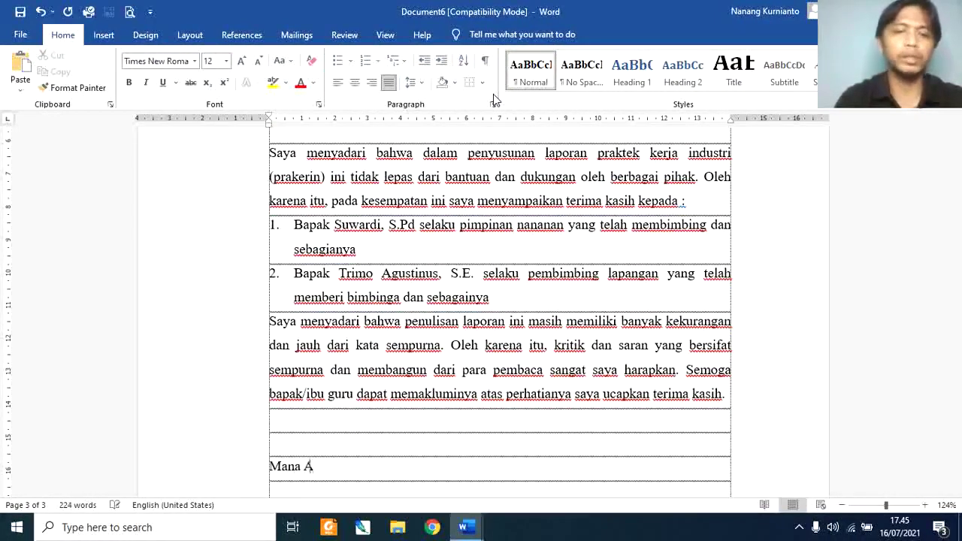
type("ja, 30 Agustus 2013")
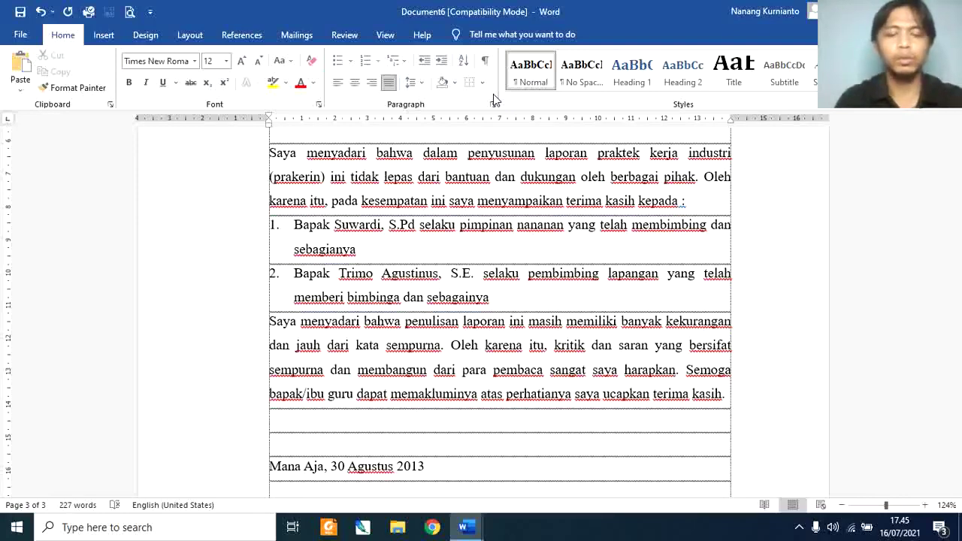
Step: Add 'Penulis,' and the writer's name a few rows lower, then select the block
type("Penulis,")
key("Return")
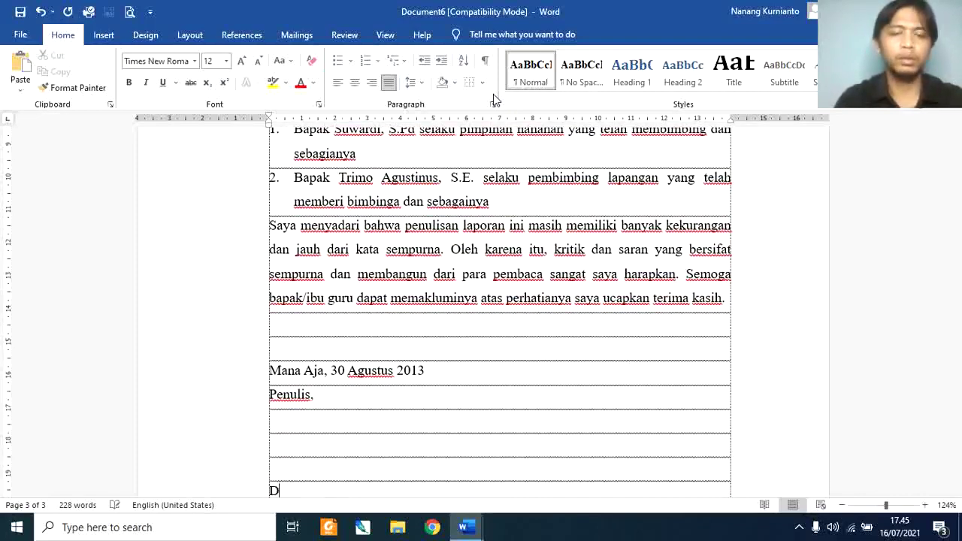
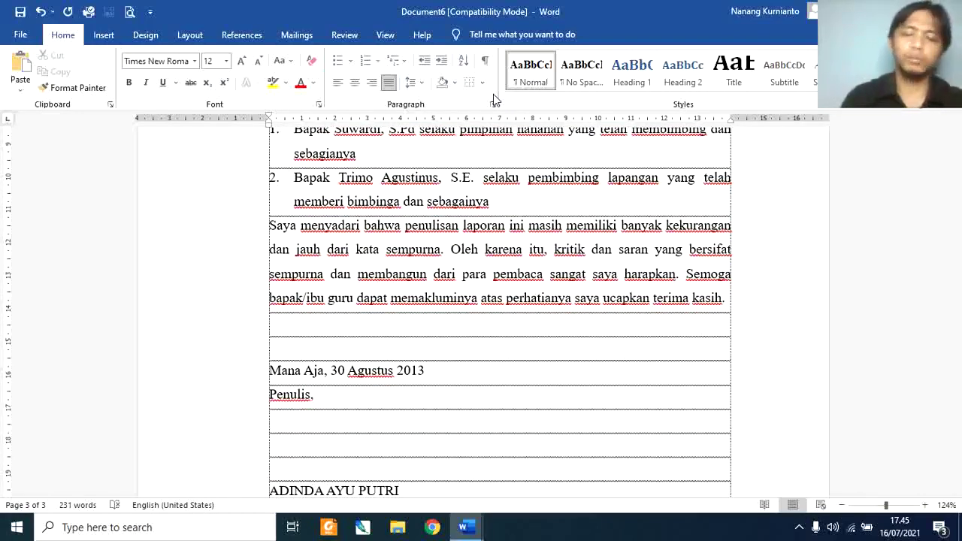
key("shift+Up")
key("shift+Up")
key("shift+Up")
key("shift+Up")
key("shift+Up")
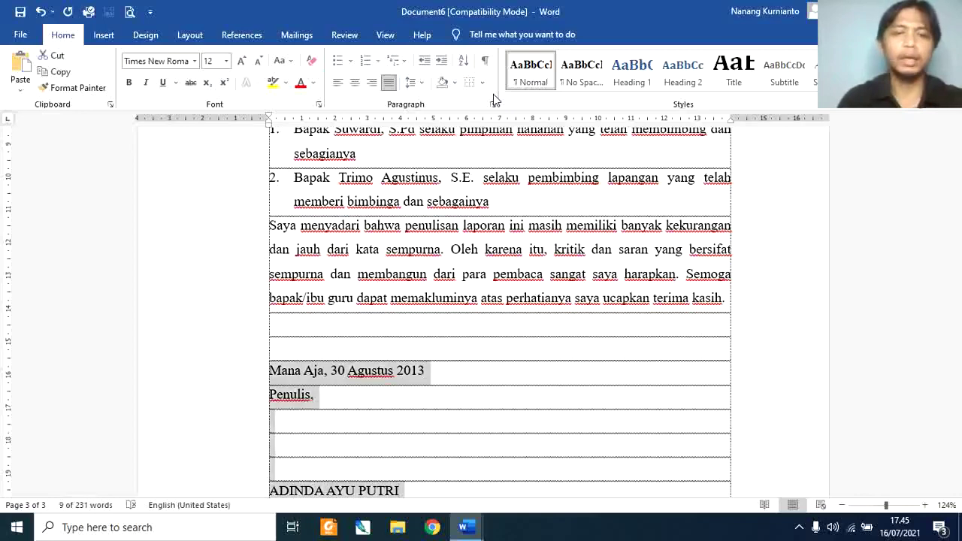
Step: Move the date, 'Penulis,' and name block to the page's right side, centred
left_click(104, 36)
left_click(101, 90)
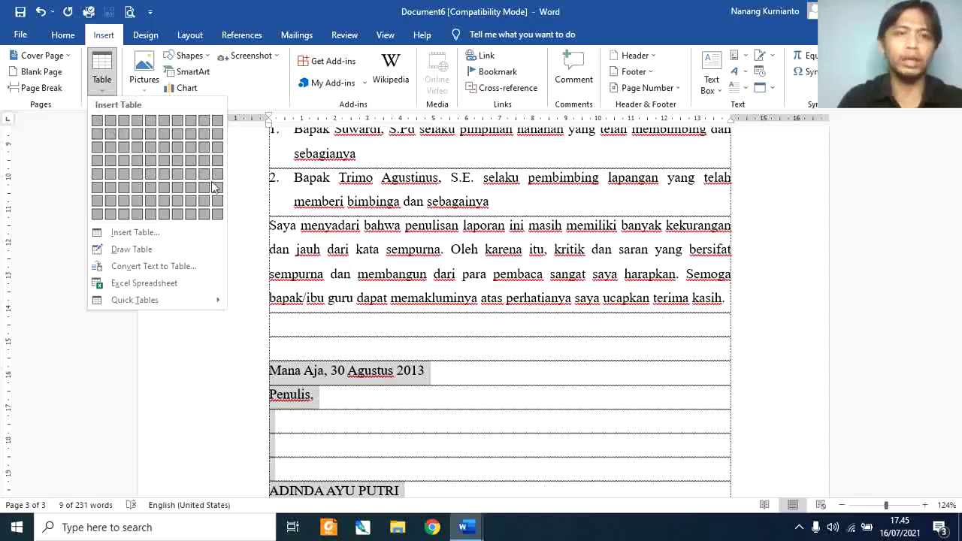
key("Escape")
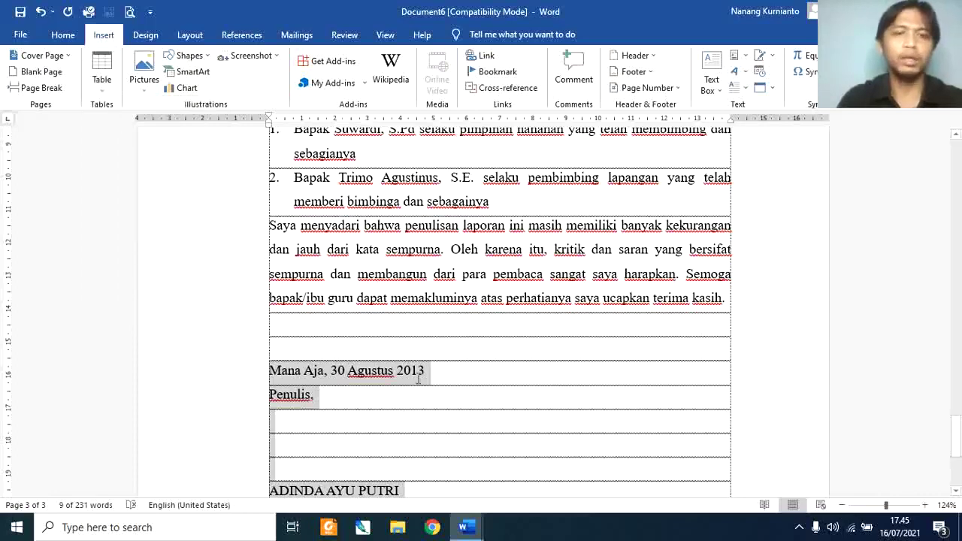
left_click(273, 375)
left_click_drag(273, 374, 454, 489)
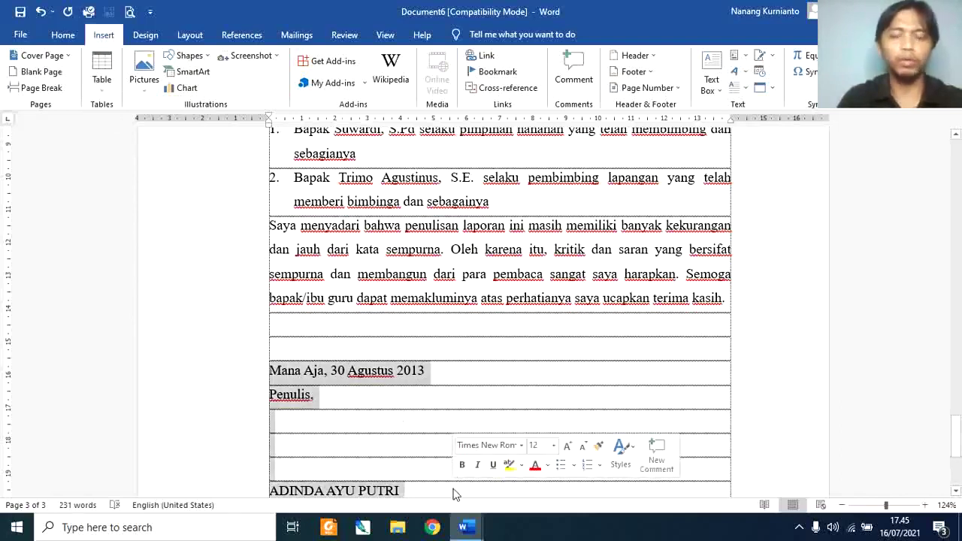
key("ctrl+m")
key("ctrl+m")
key("ctrl+m")
key("ctrl+m")
key("ctrl+m")
key("ctrl+m")
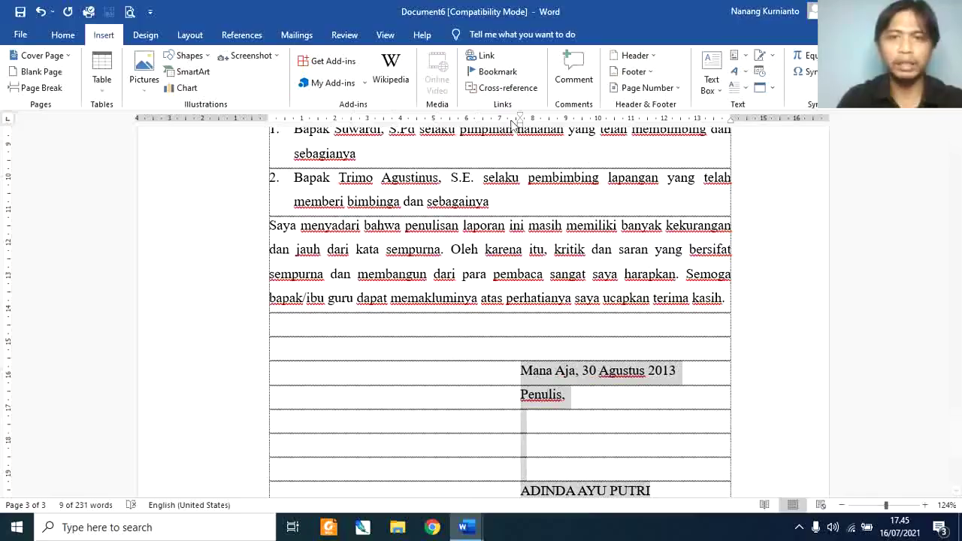
key("ctrl+shift+m")
key("ctrl+shift+m")
key("ctrl+shift+m")
key("ctrl+shift+m")
key("ctrl+shift+m")
key("ctrl+shift+m")
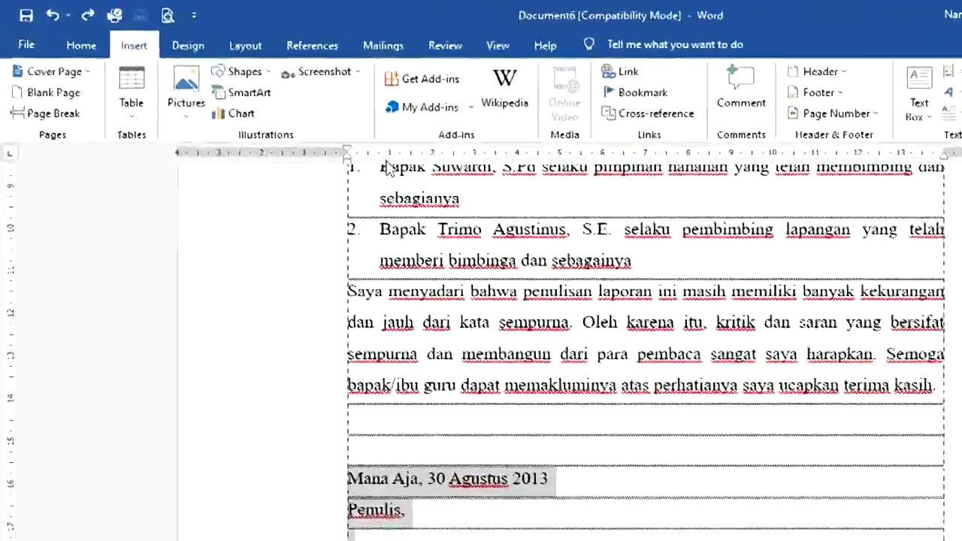
left_click_drag(347, 160, 681, 168)
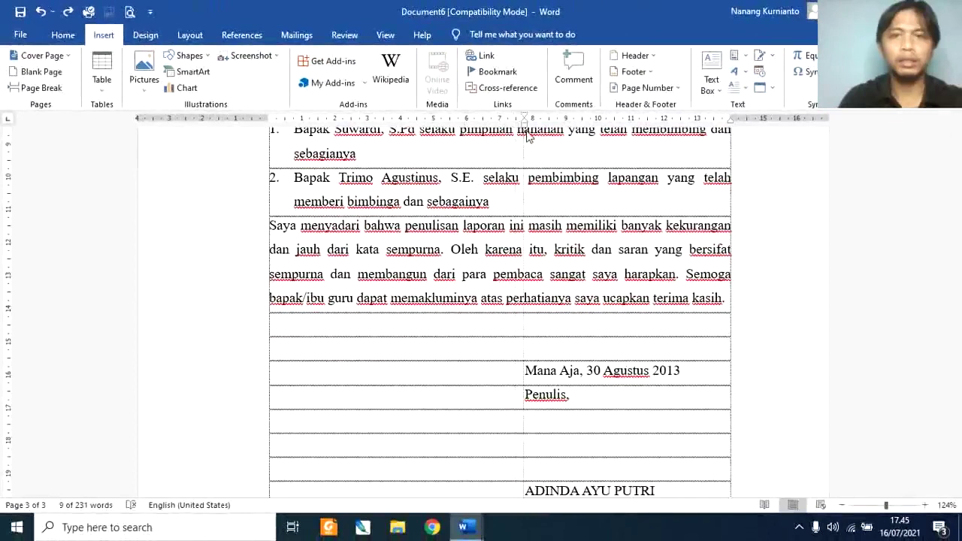
left_click_drag(529, 135, 538, 136)
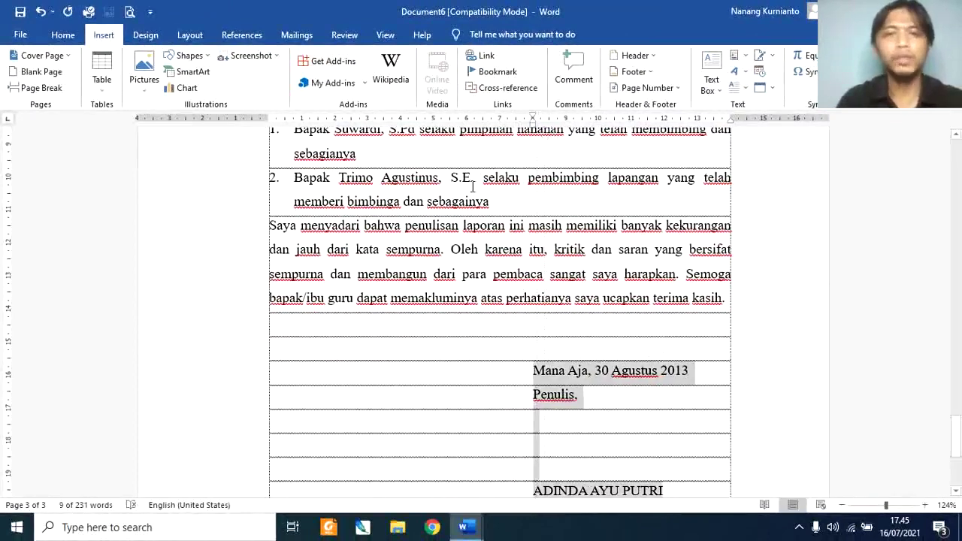
left_click(63, 34)
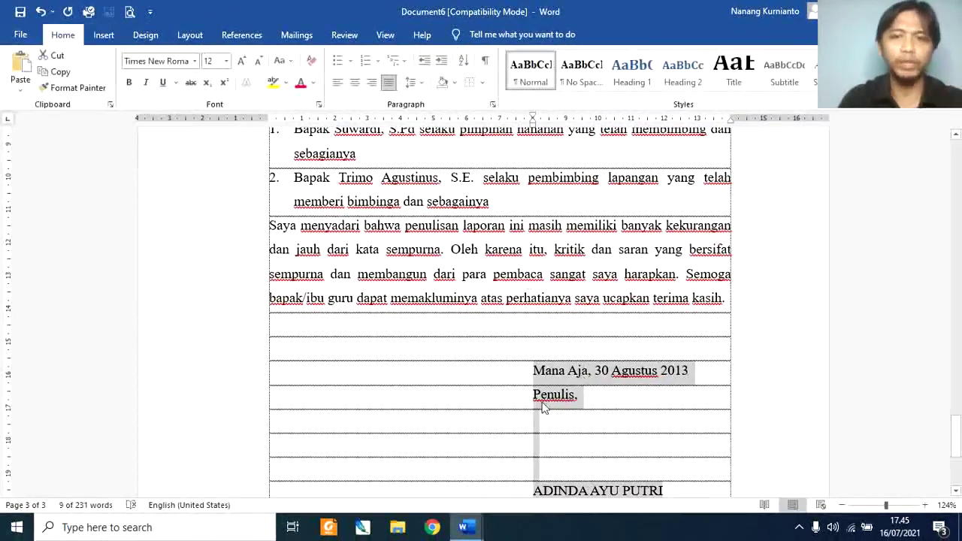
left_click(355, 83)
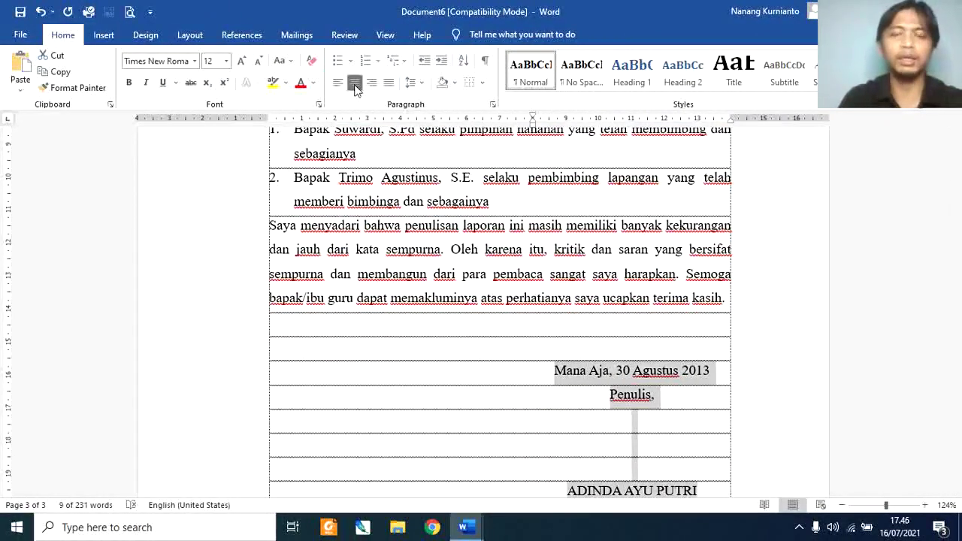
Step: Zoom out to about 69% to fit the whole Kata Pengantar page
left_click(879, 506)
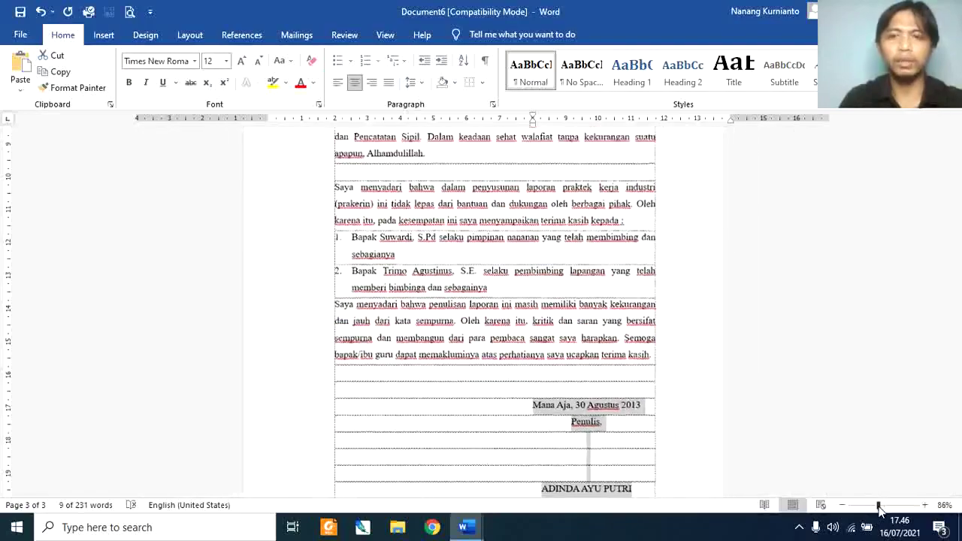
left_click_drag(876, 508, 872, 507)
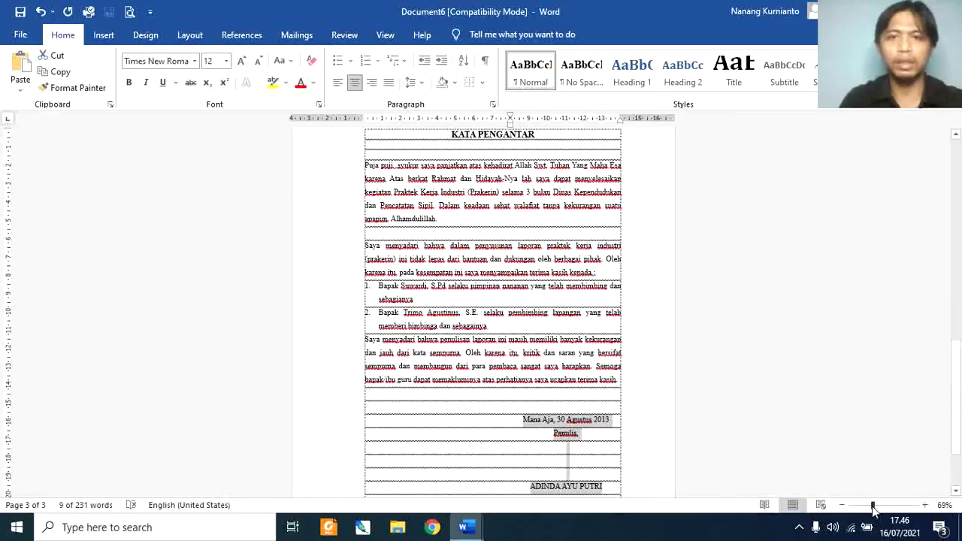
left_click_drag(959, 376, 960, 406)
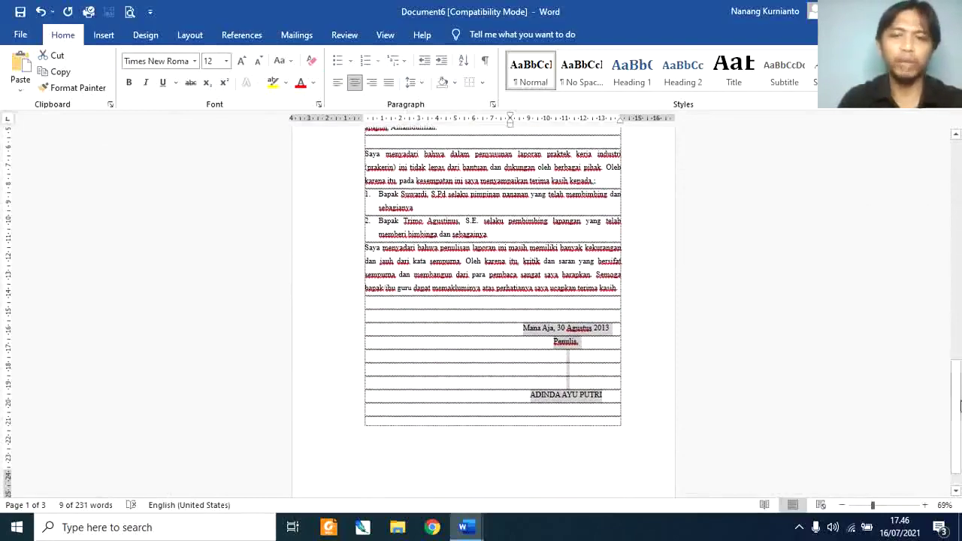
Step: Start a new page with a bold, centred 'DAFTAR ISI' heading
left_click(599, 408)
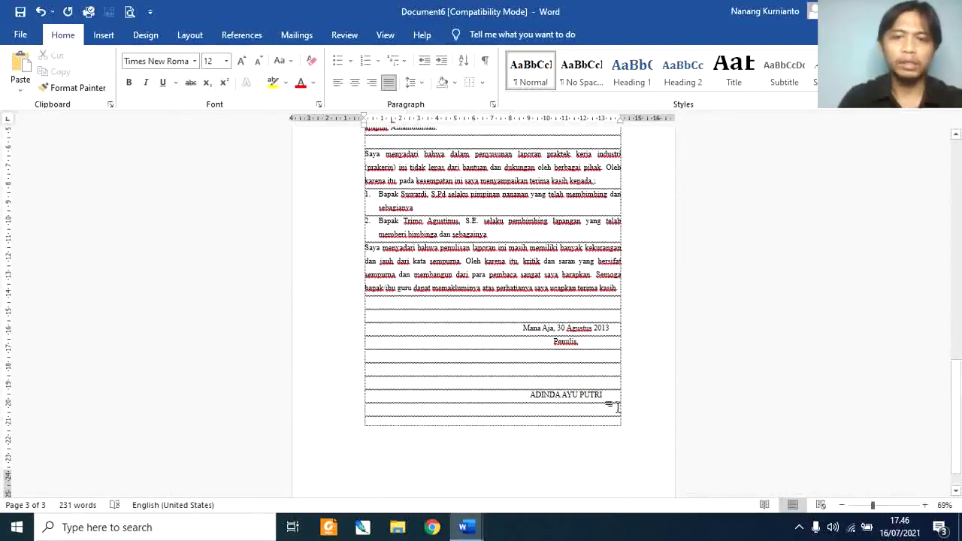
key("ctrl+Return")
type("DAFTAR ISI")
key("Return")
key("Return")
key("Return")
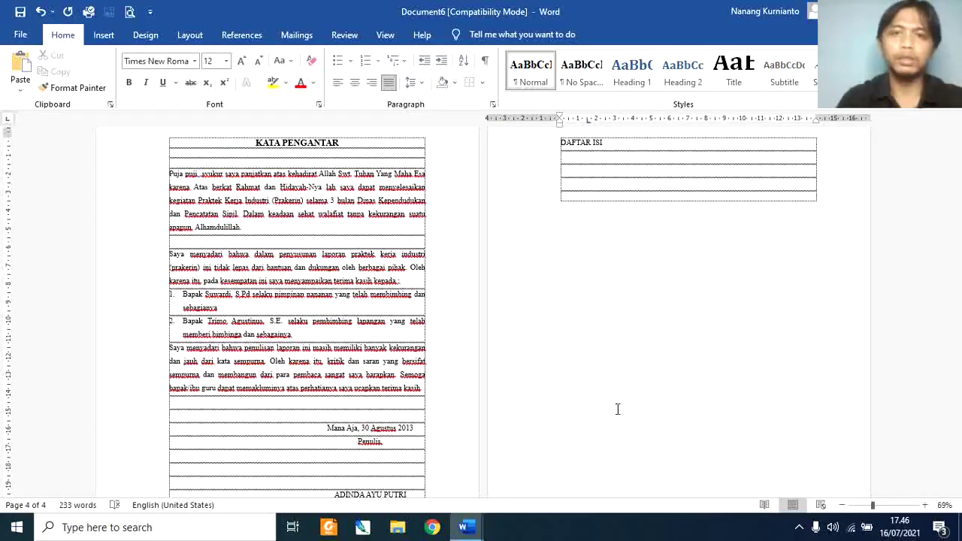
key("Up")
key("Up")
key("Up")
key("shift+End")
key("ctrl+b")
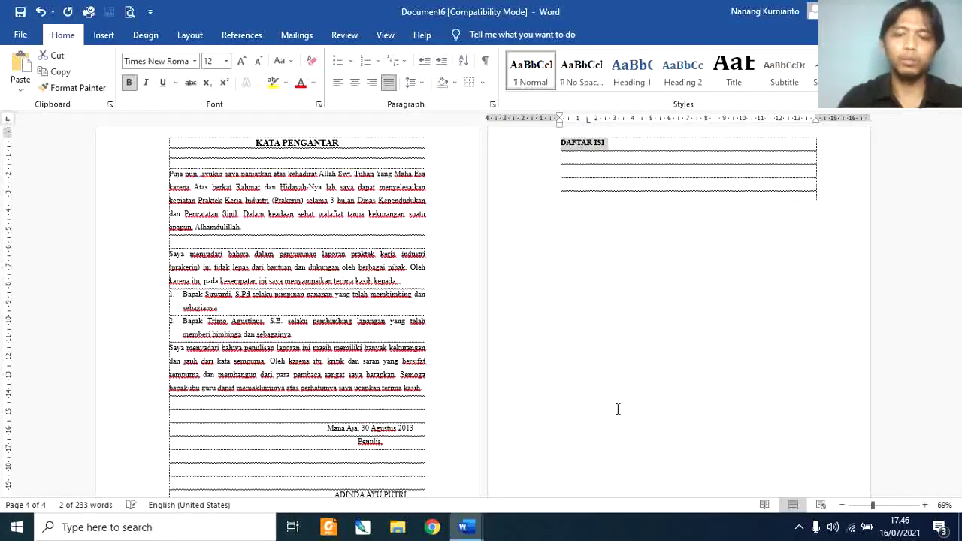
key("ctrl+e")
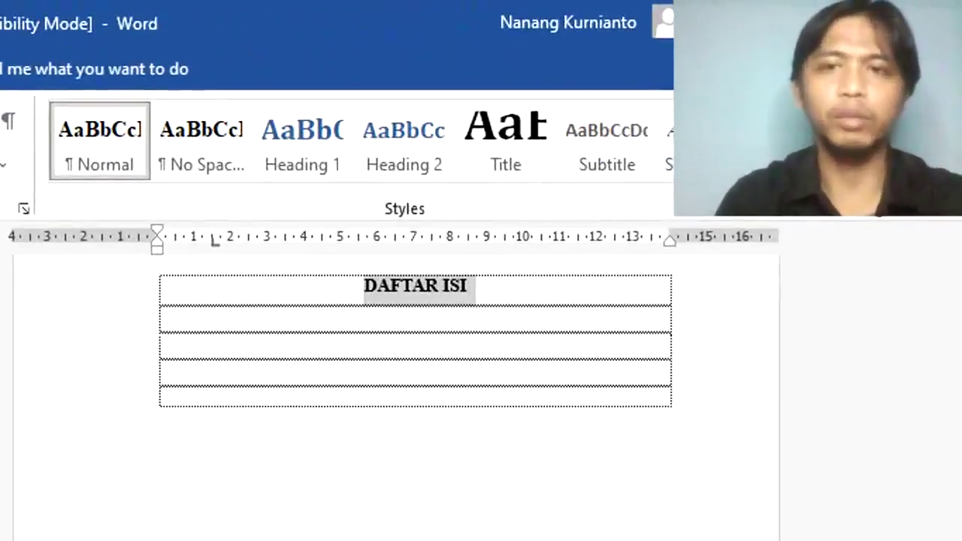
Step: Type the first contents entry 'JUDUL' in a row below the heading
key("Down")
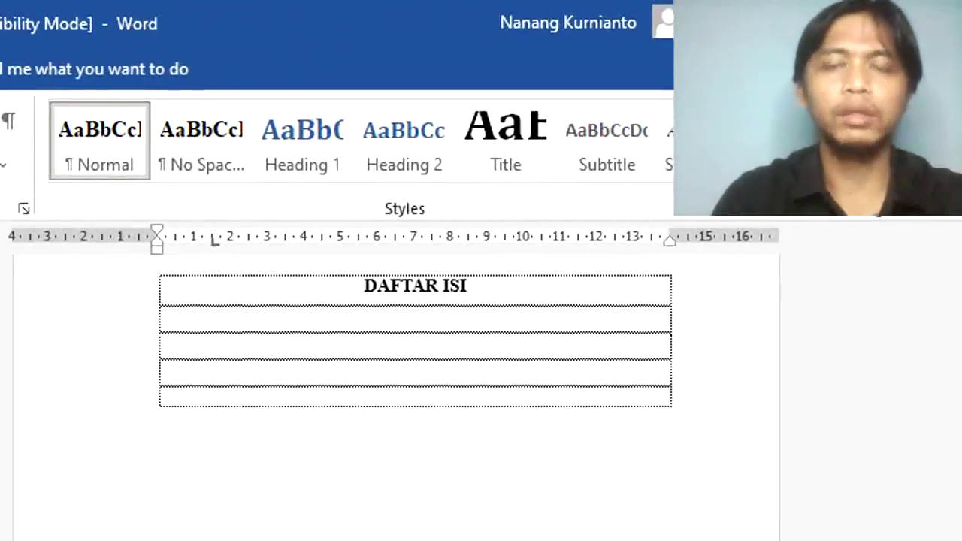
type("PE")
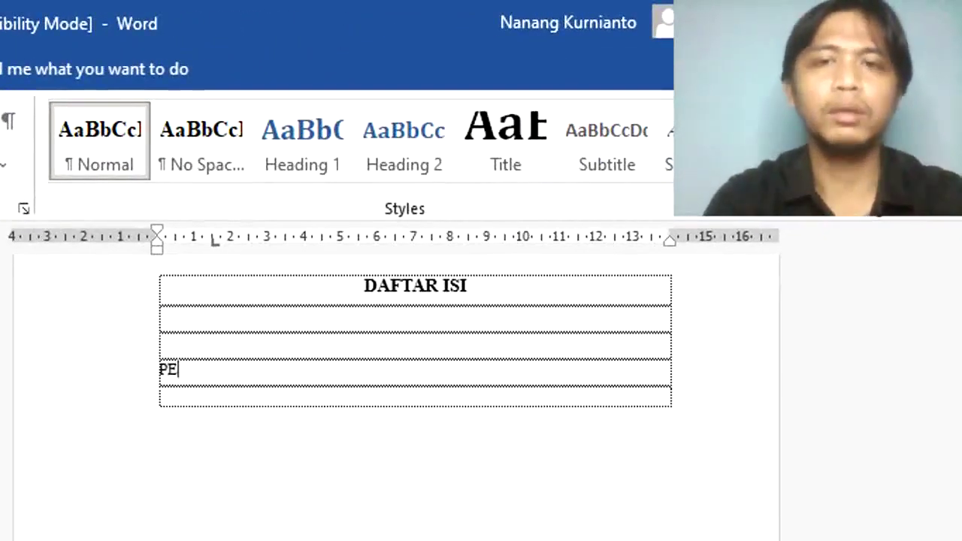
key("BackSpace")
key("BackSpace")
type("COV")
key("BackSpace")
key("BackSpace")
key("BackSpace")
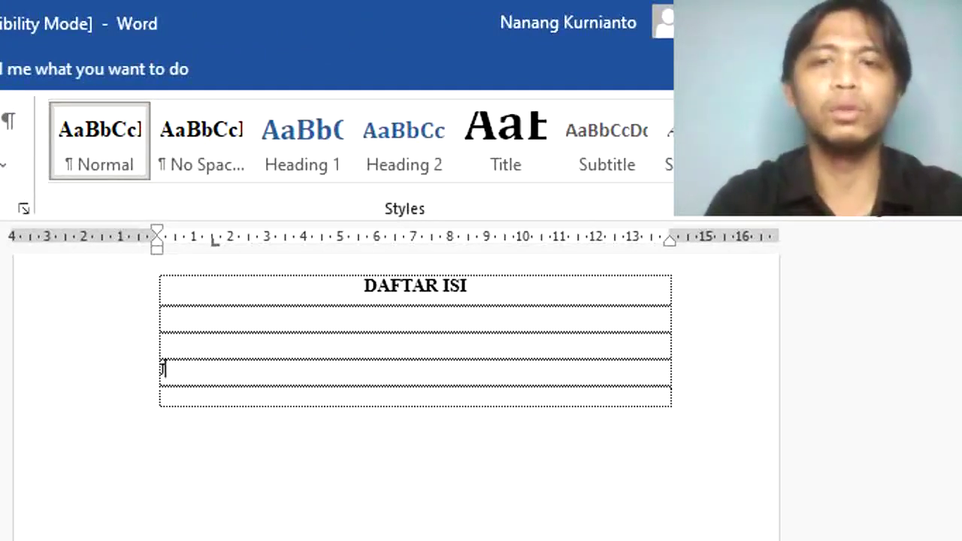
type("JUDUL")
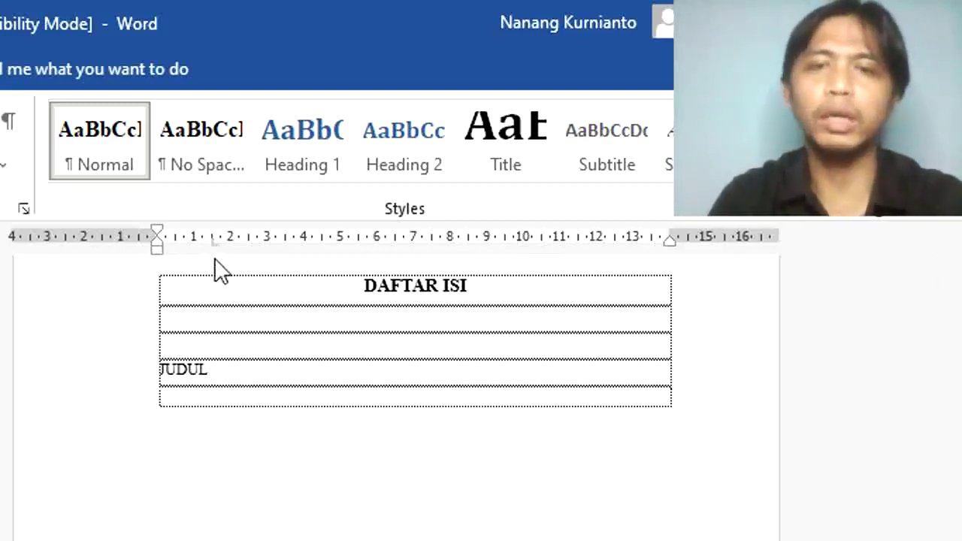
Step: Type dotted leader lines by hand after JUDUL and on the next line
left_click_drag(150, 368, 539, 368)
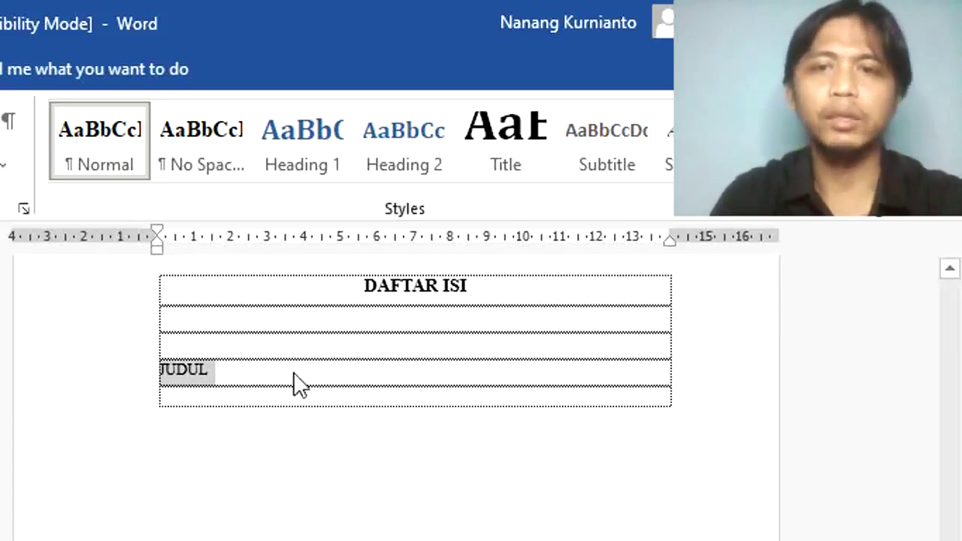
left_click(278, 384)
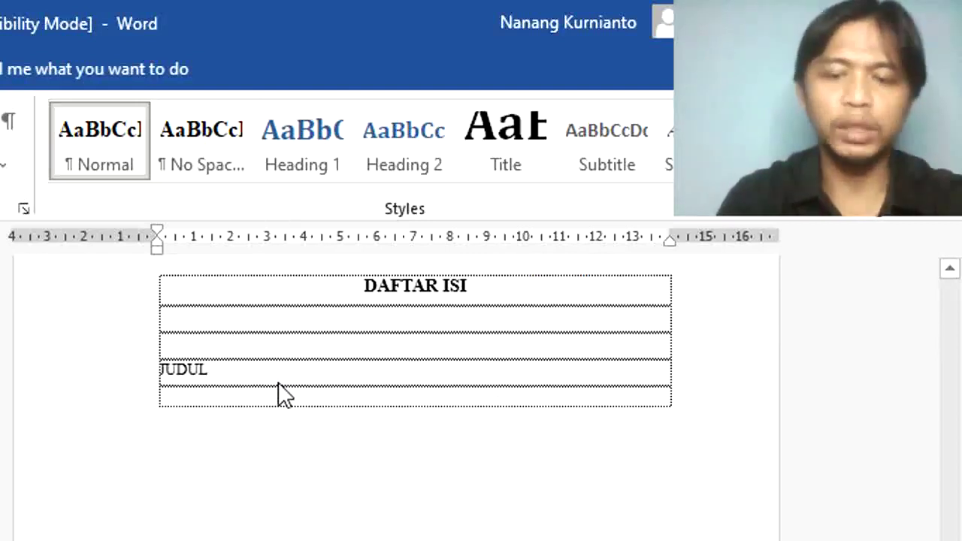
type(".")
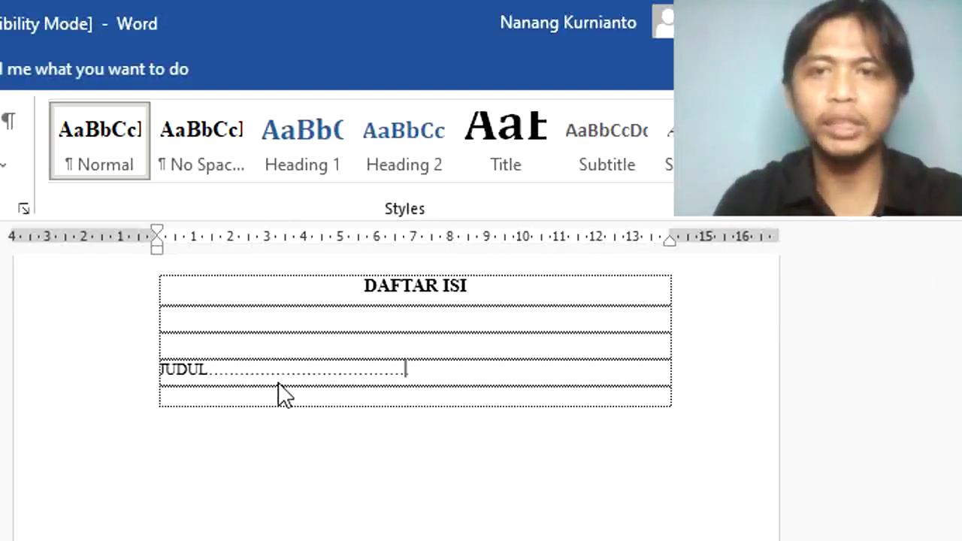
type("......................................................")
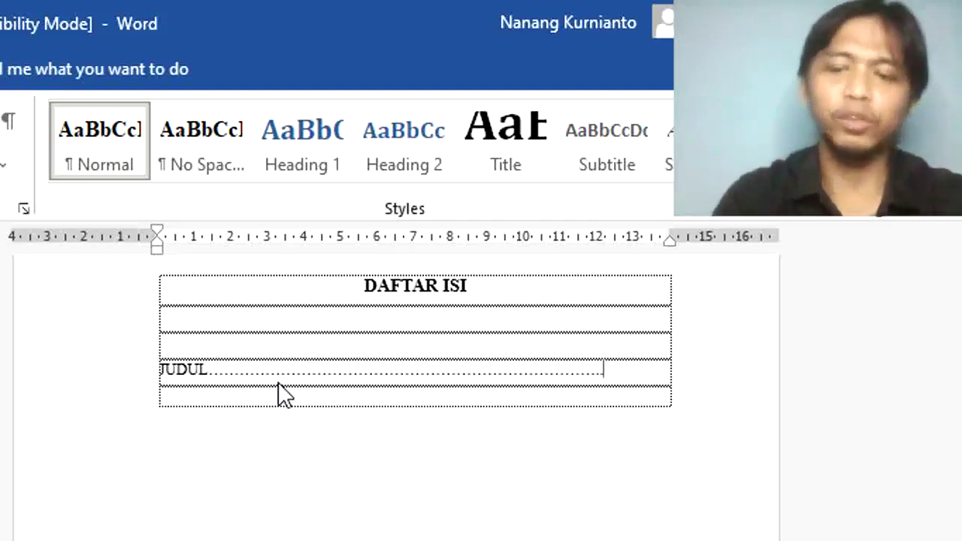
key("Return")
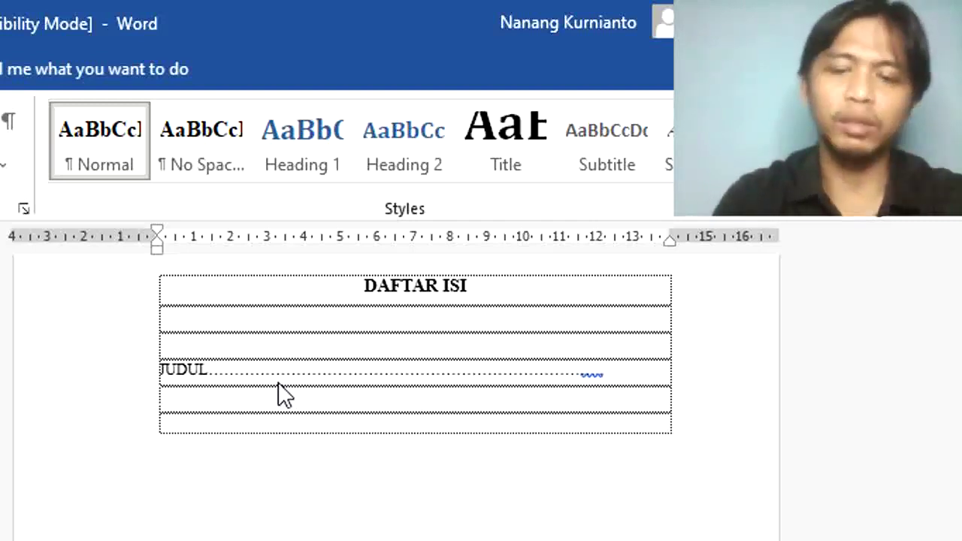
type(".........................................................")
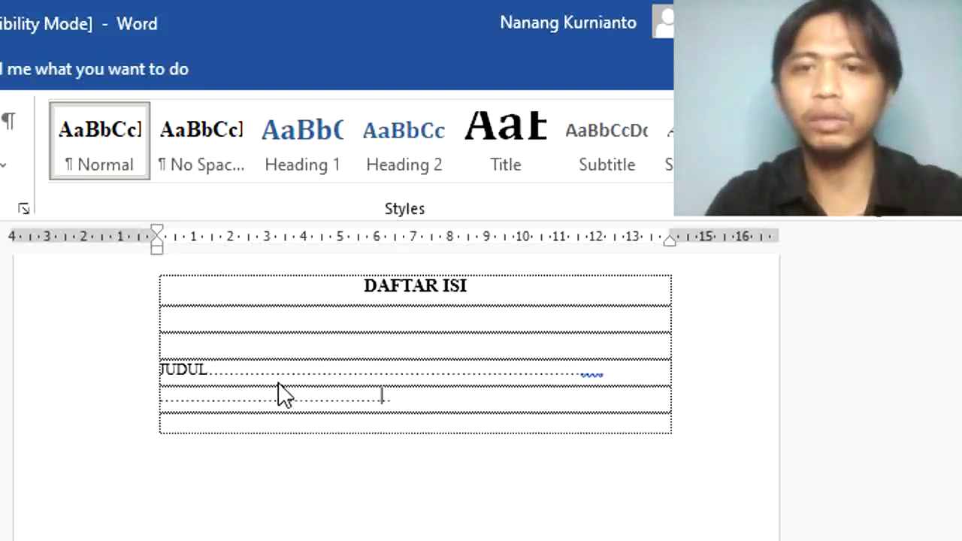
type("..........................................................")
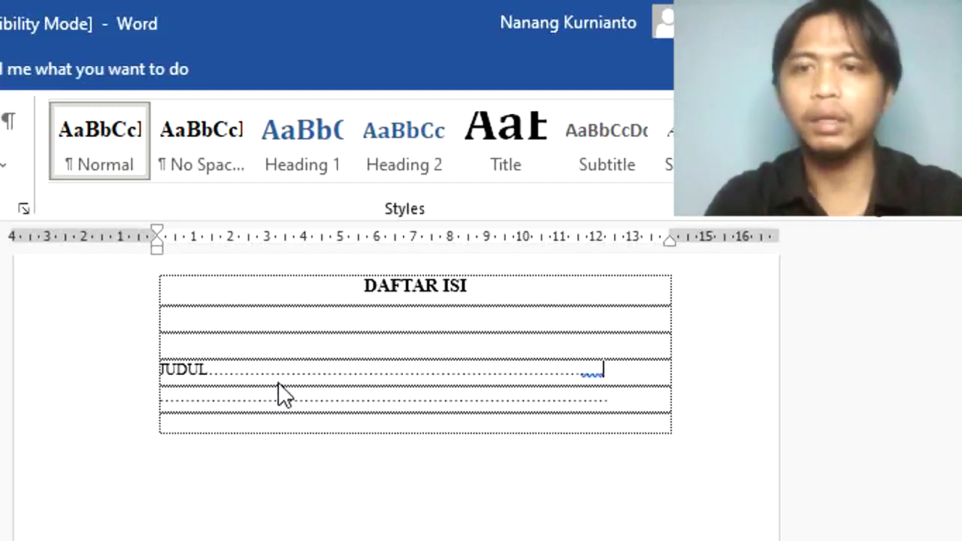
key("Down")
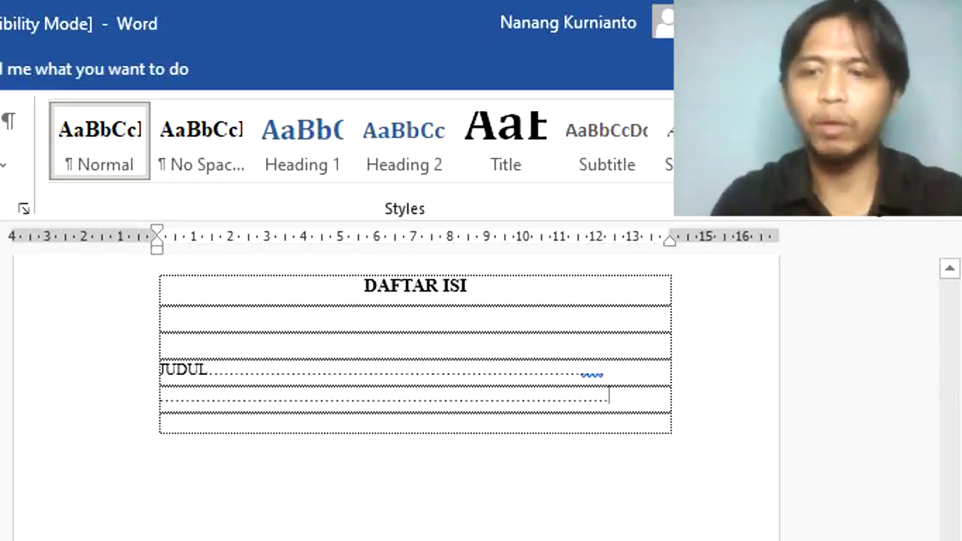
Step: Delete the hand-typed dots and zoom in to about 188% on the heading
scroll(392, 385, "up", 10)
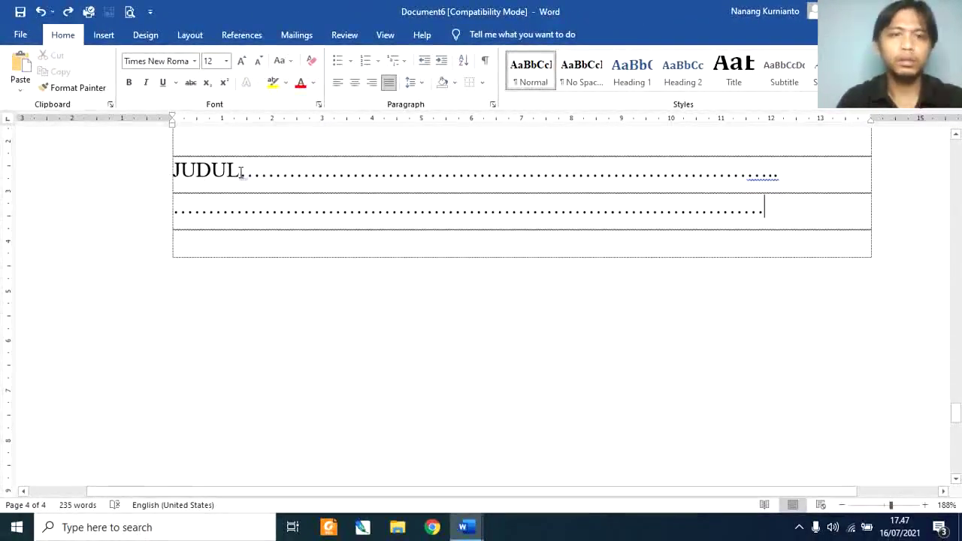
left_click_drag(239, 171, 779, 231)
key("Delete")
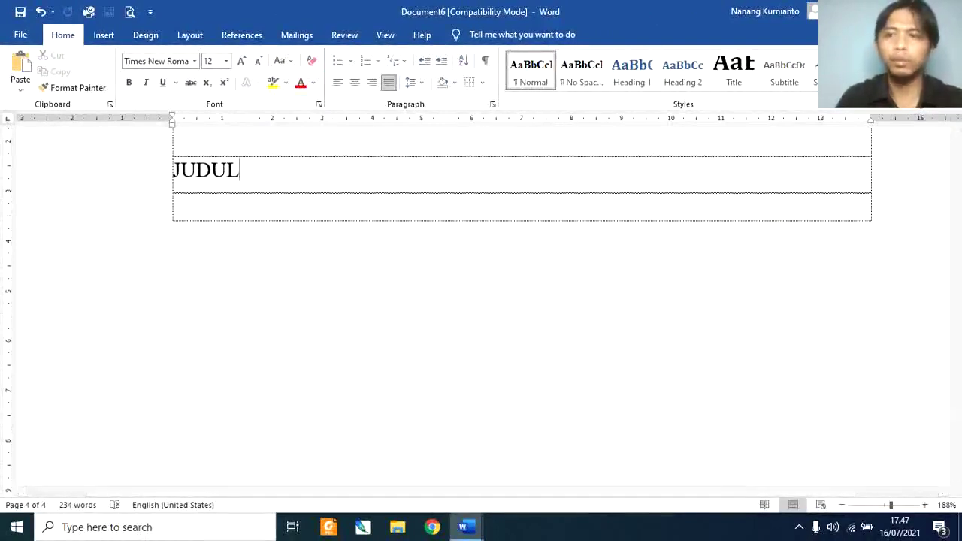
left_click(956, 135)
scroll(956, 135, "up", 2)
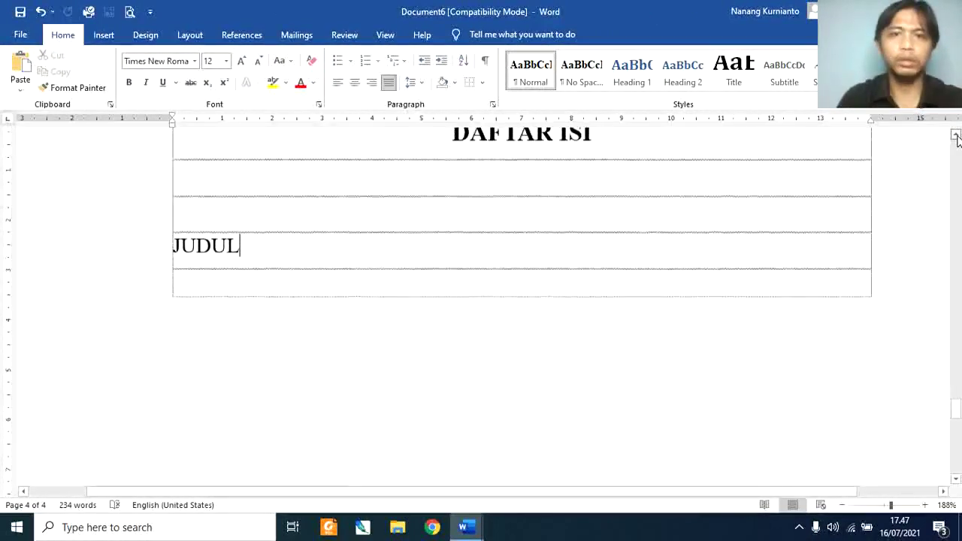
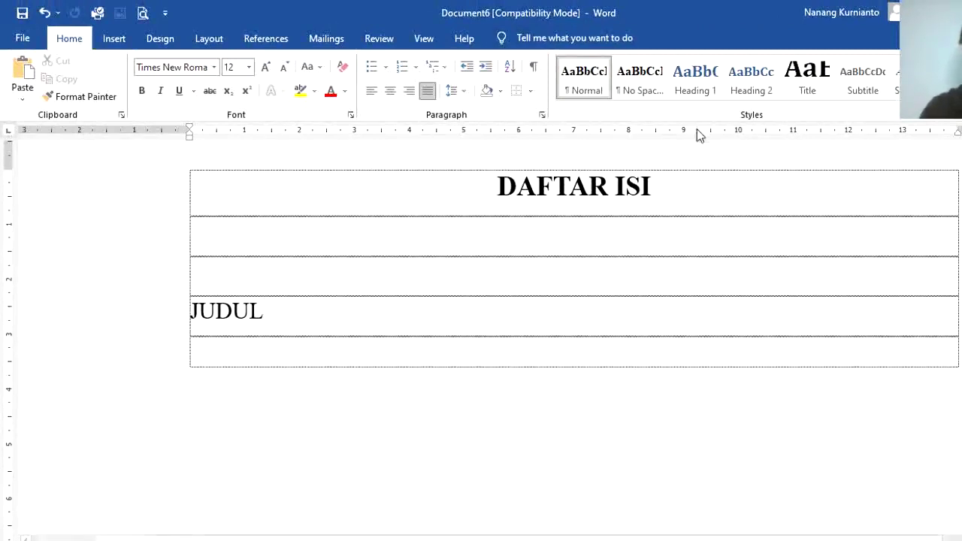
Step: Add a left tab stop at 13 cm on the ruler
left_click(895, 133)
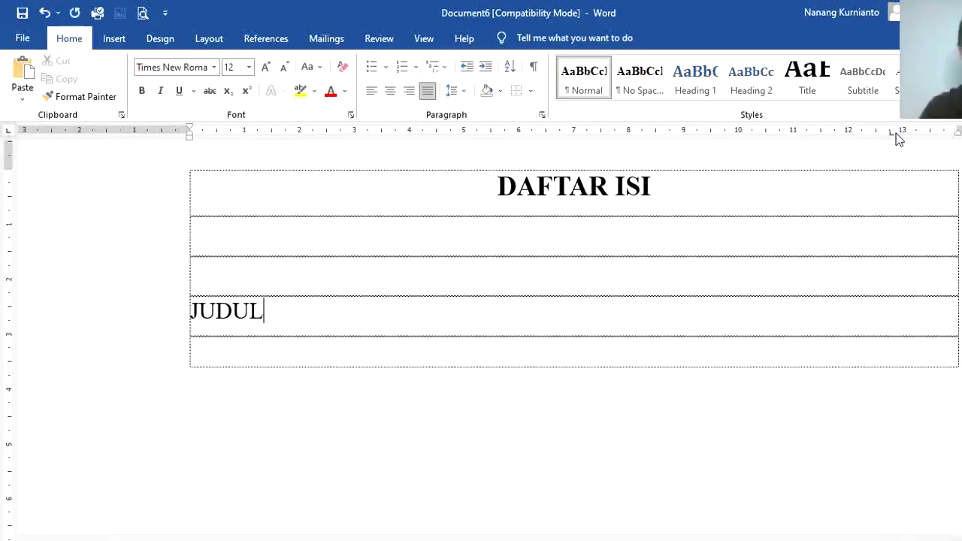
left_click(894, 134)
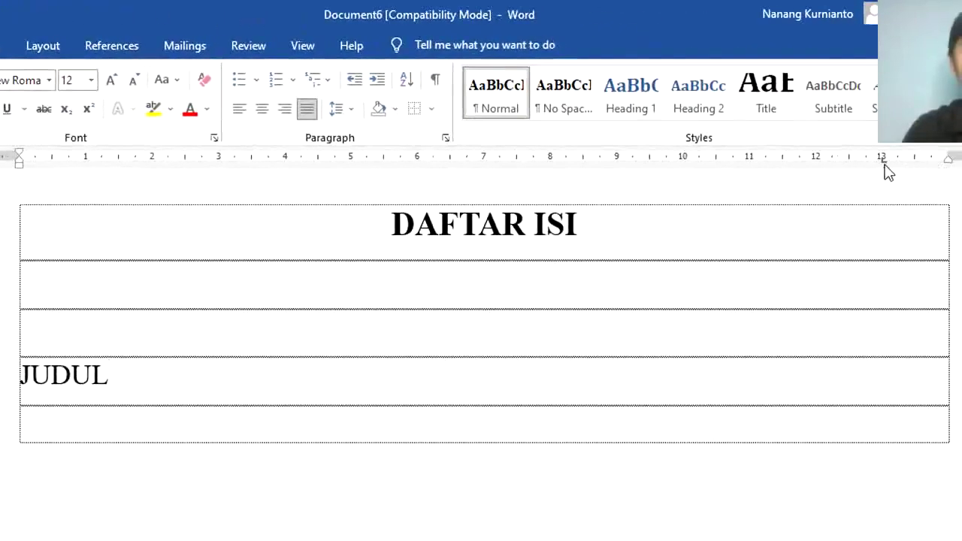
double_click(885, 163)
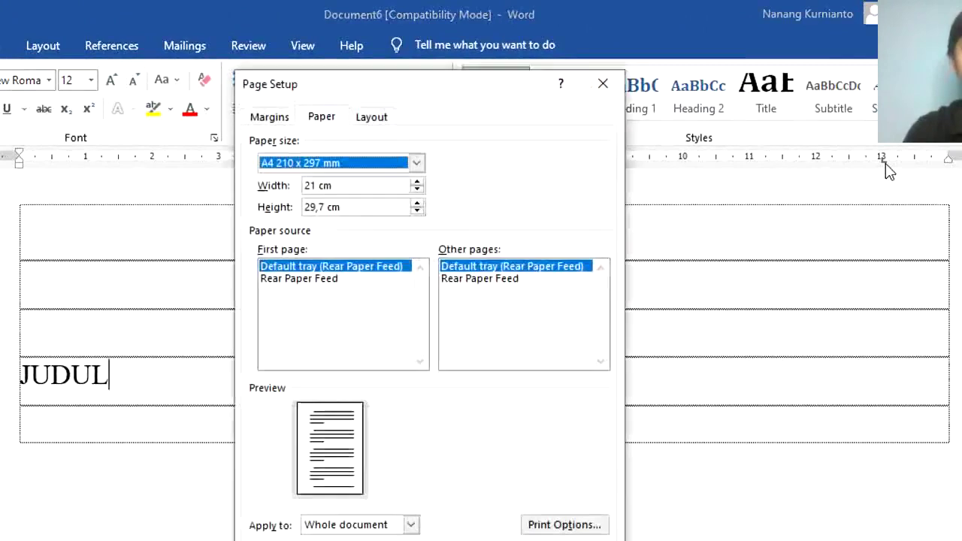
key("Escape")
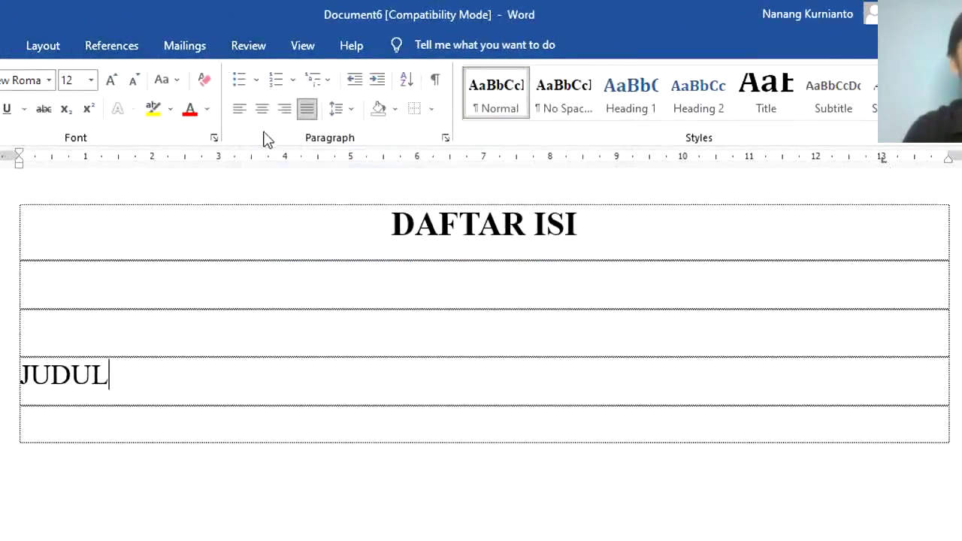
Step: From the table's third row, open the Tabs dialog with Alt+O, T, clearing stray text
left_click(237, 340)
type("a")
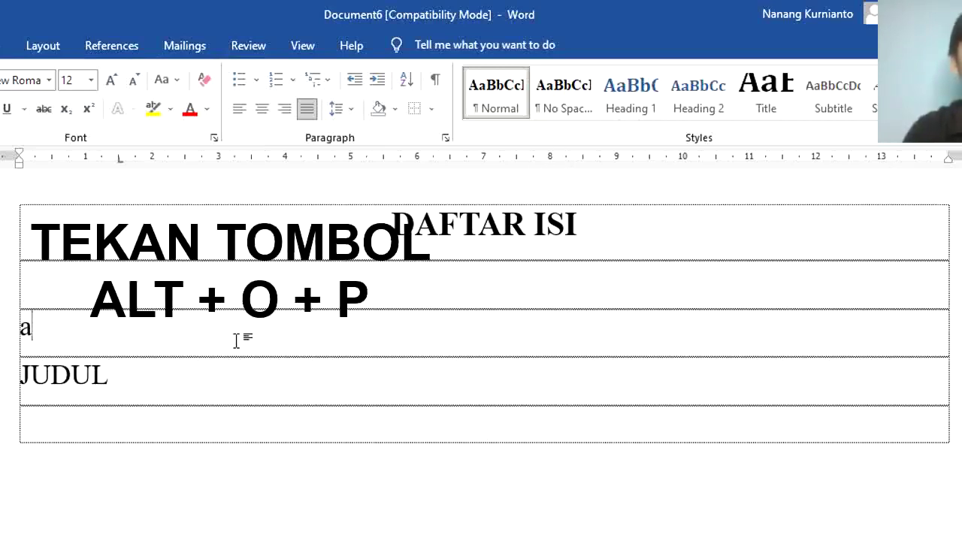
type("LT")
key("BackSpace")
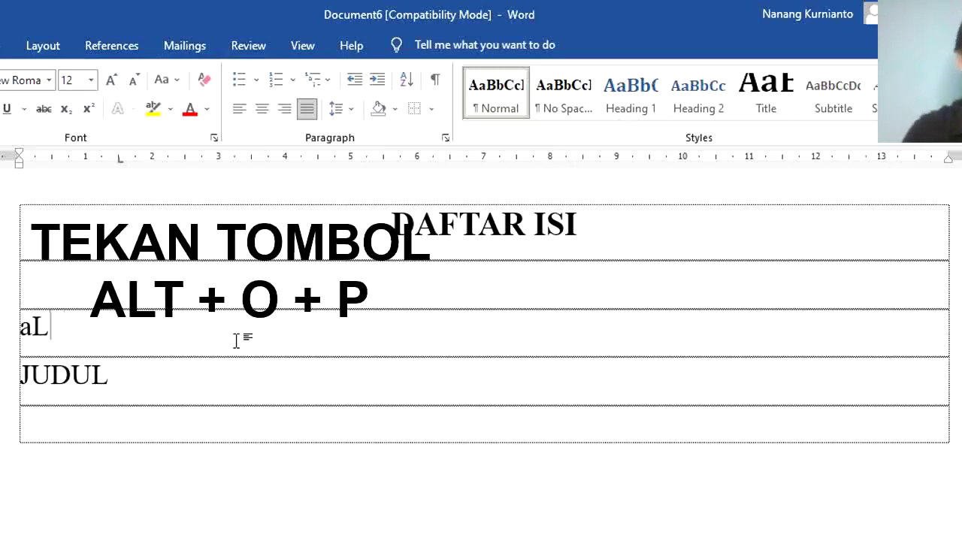
key("BackSpace")
key("BackSpace")
type("alt ")
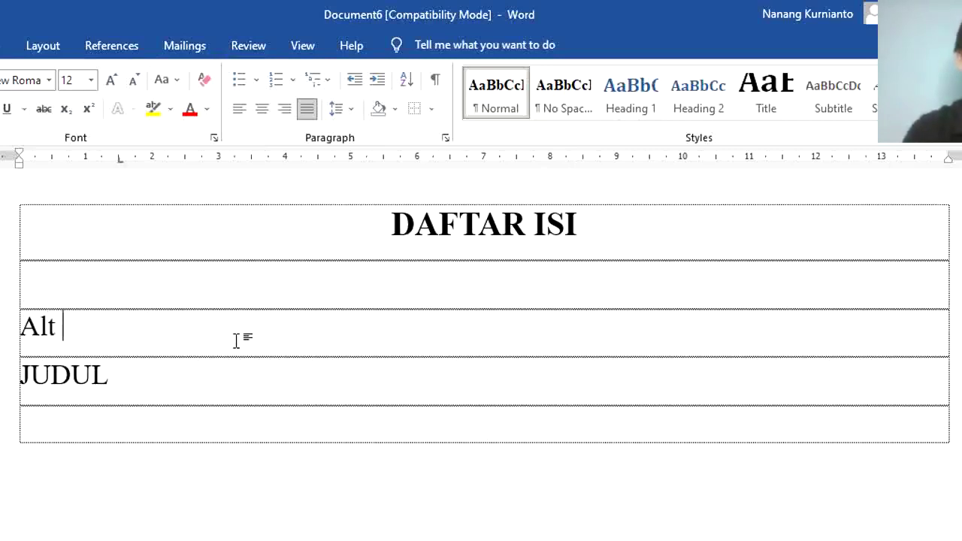
type("o t")
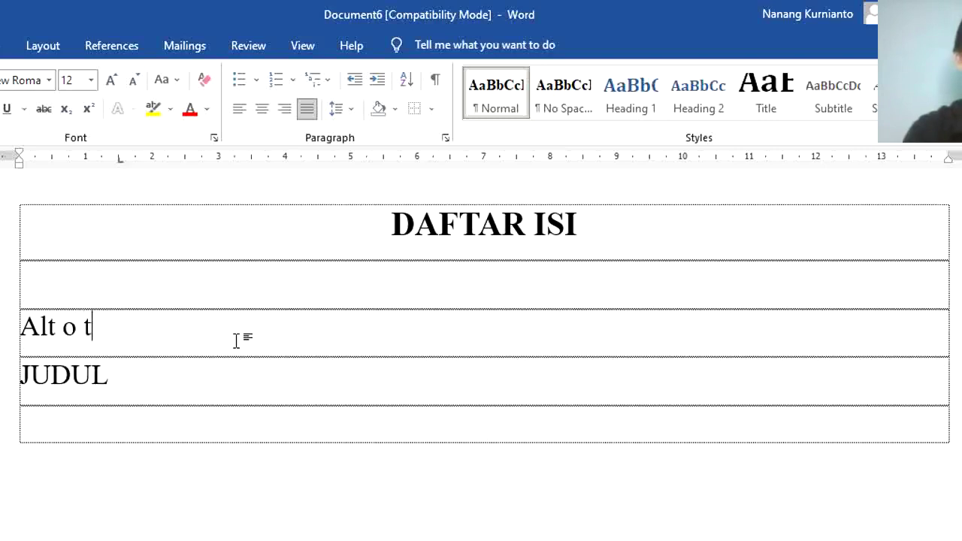
key("BackSpace")
key("BackSpace")
key("BackSpace")
key("BackSpace")
key("BackSpace")
key("BackSpace")
key("BackSpace")
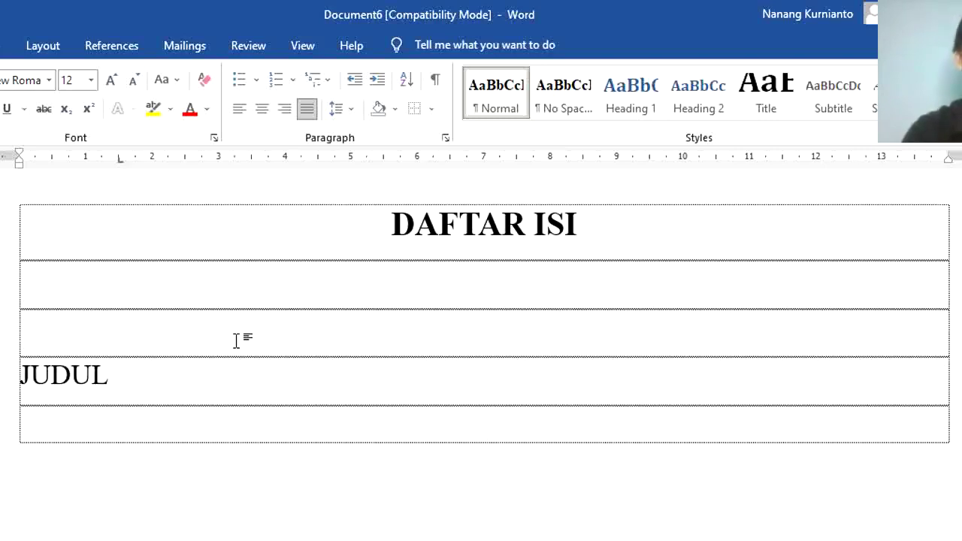
key("Down")
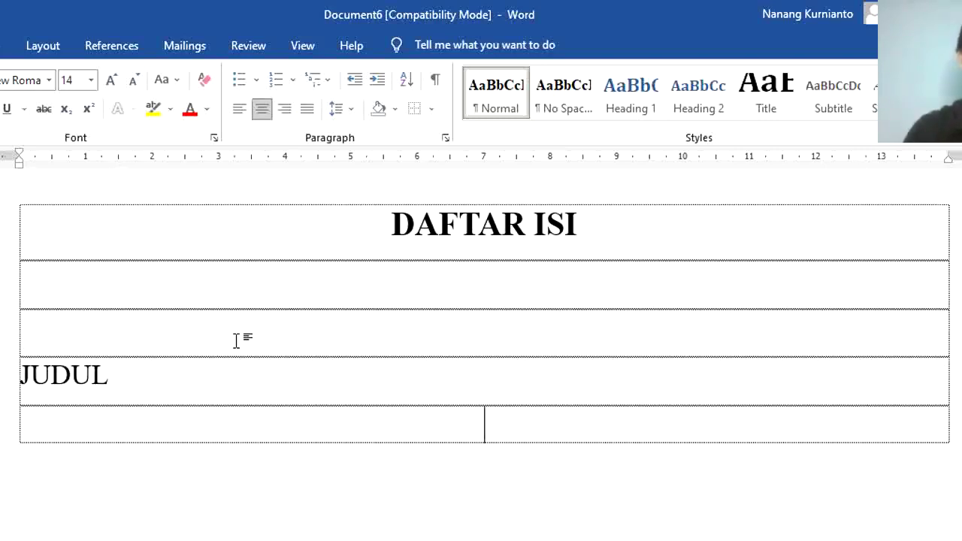
left_click(236, 341)
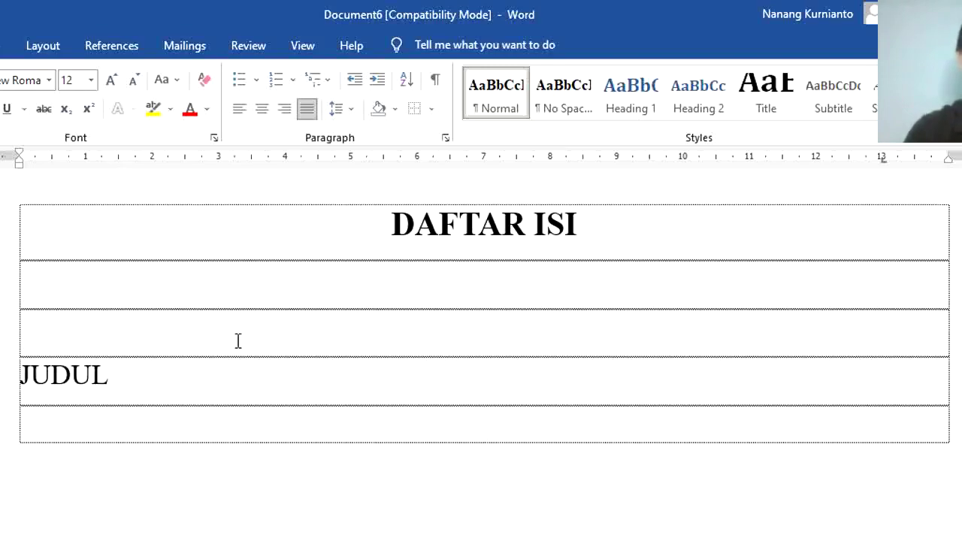
key("alt")
key("o")
key("t")
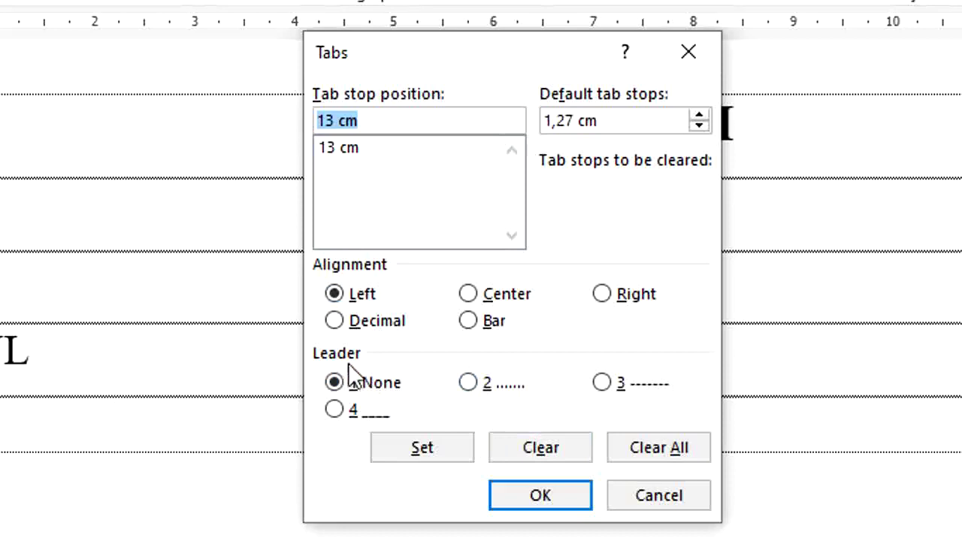
Step: Give the 13 cm left tab stop dotted leader 2, set it, and confirm
left_click(469, 383)
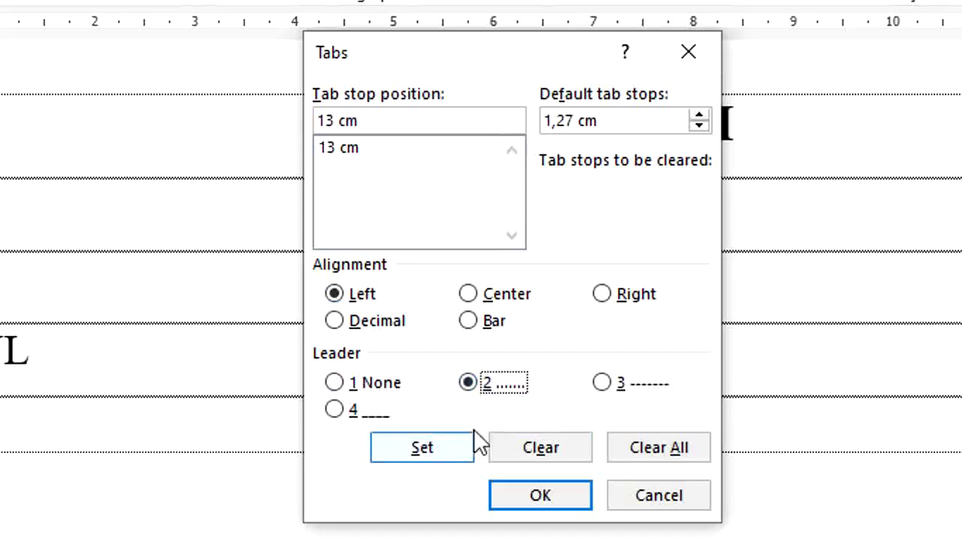
left_click(343, 154)
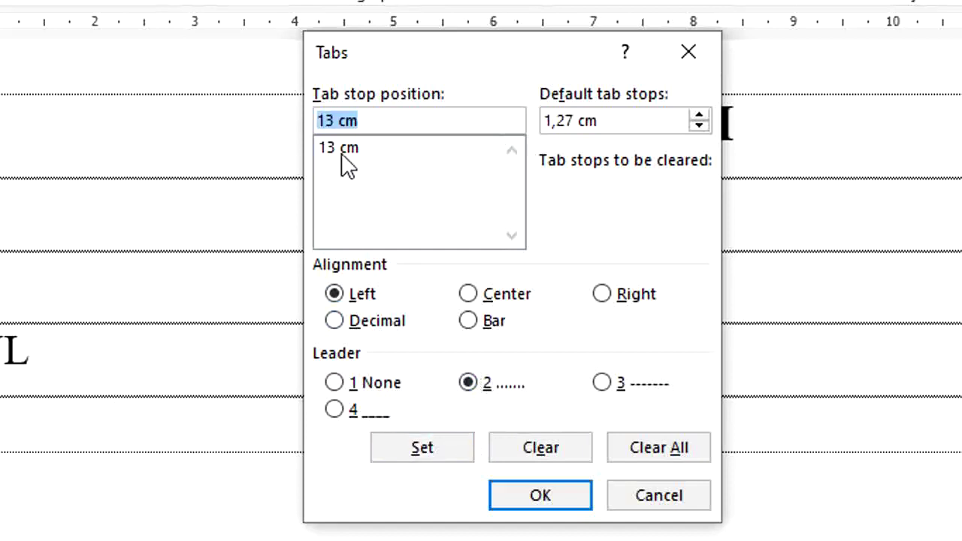
left_click(340, 151)
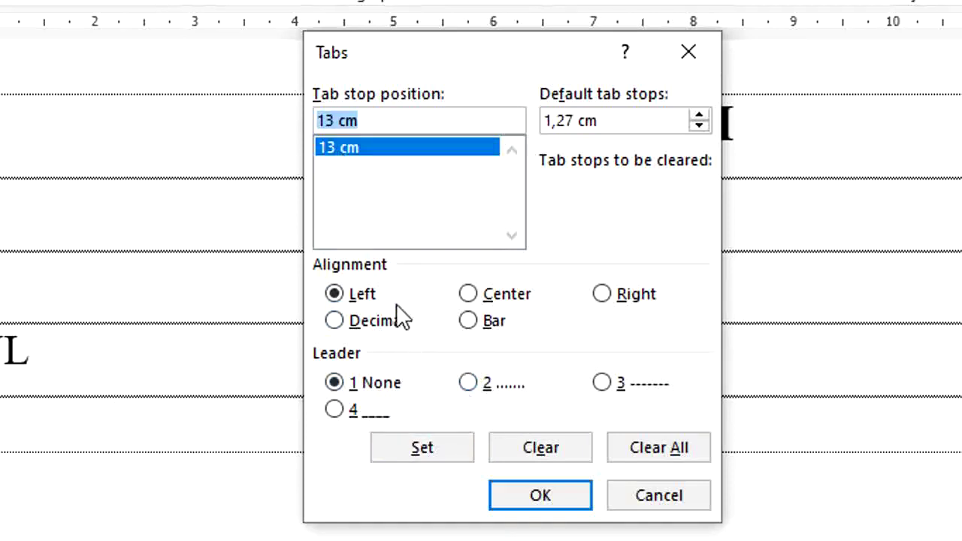
left_click(365, 297)
left_click(468, 386)
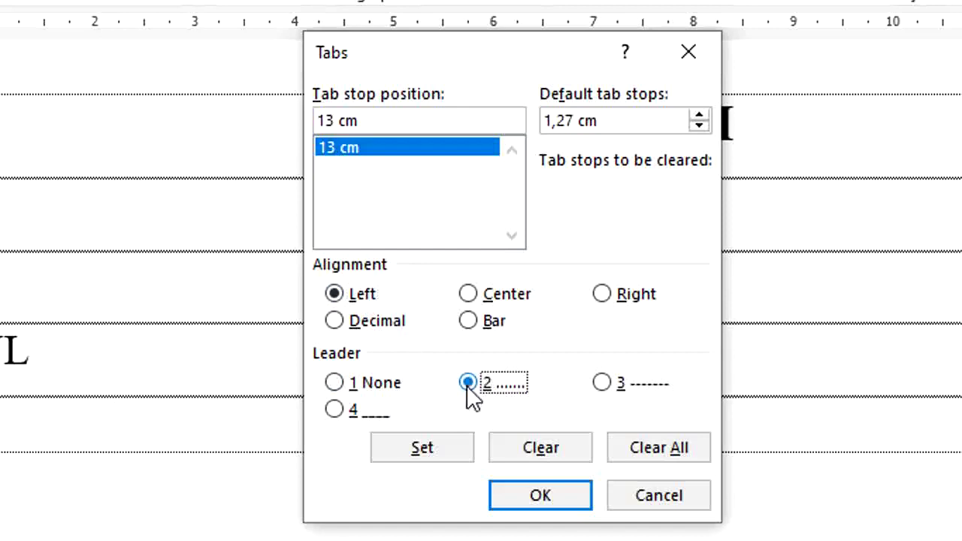
left_click(344, 148)
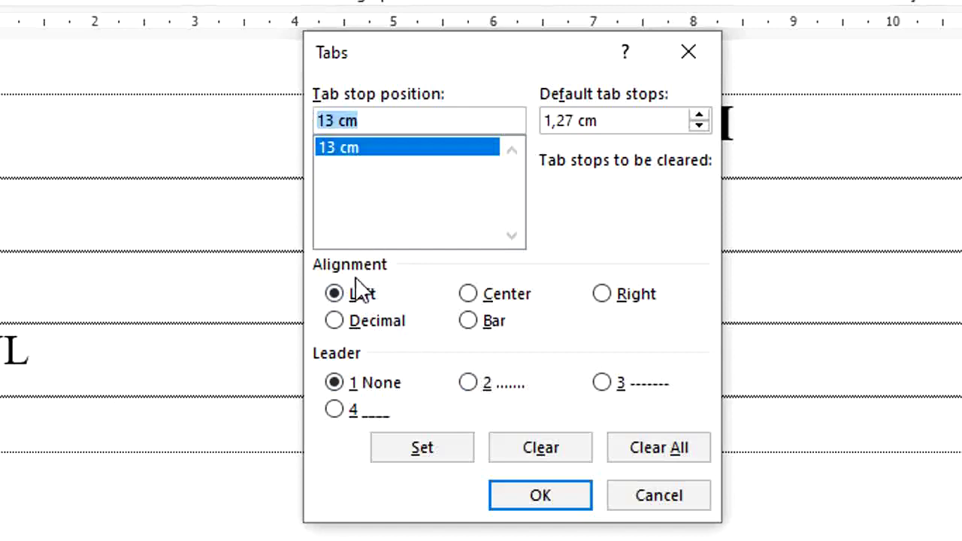
left_click(468, 384)
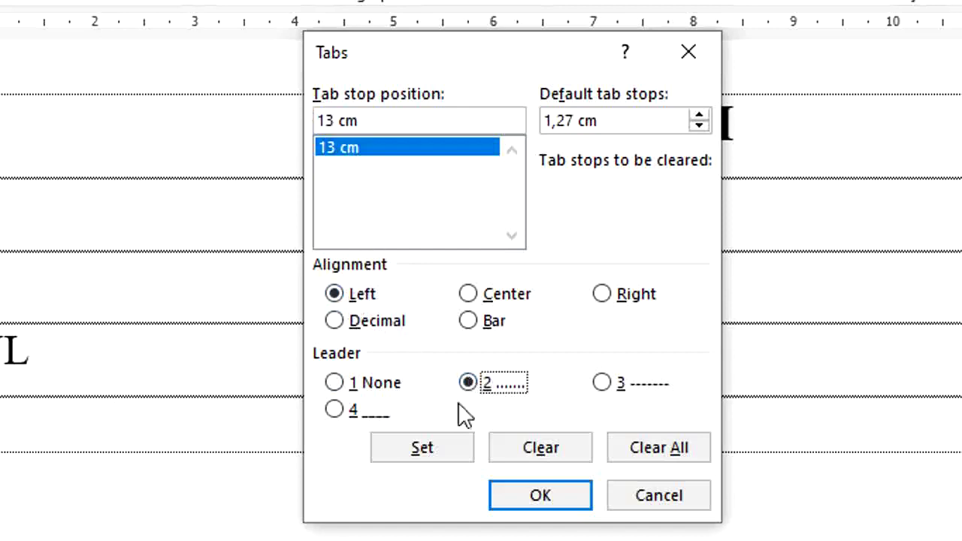
left_click(448, 456)
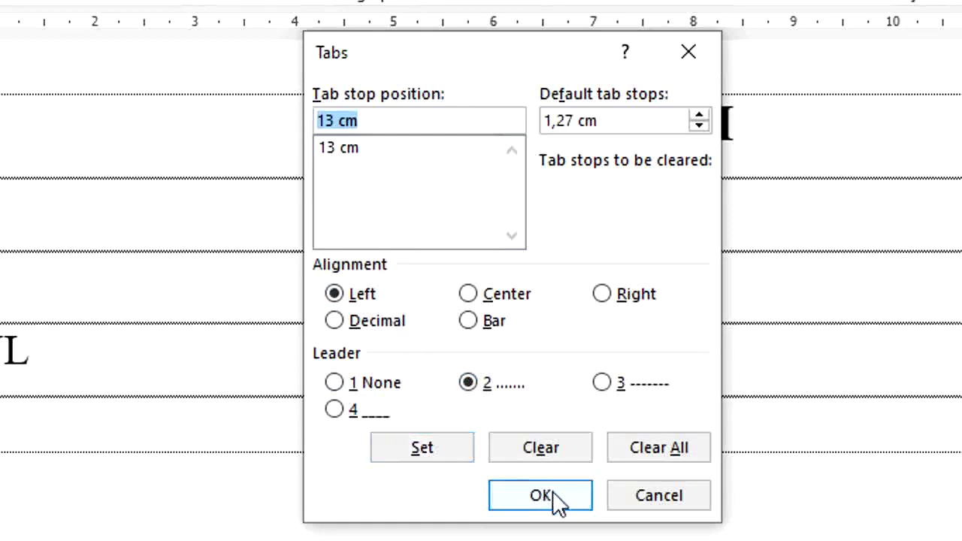
left_click(540, 496)
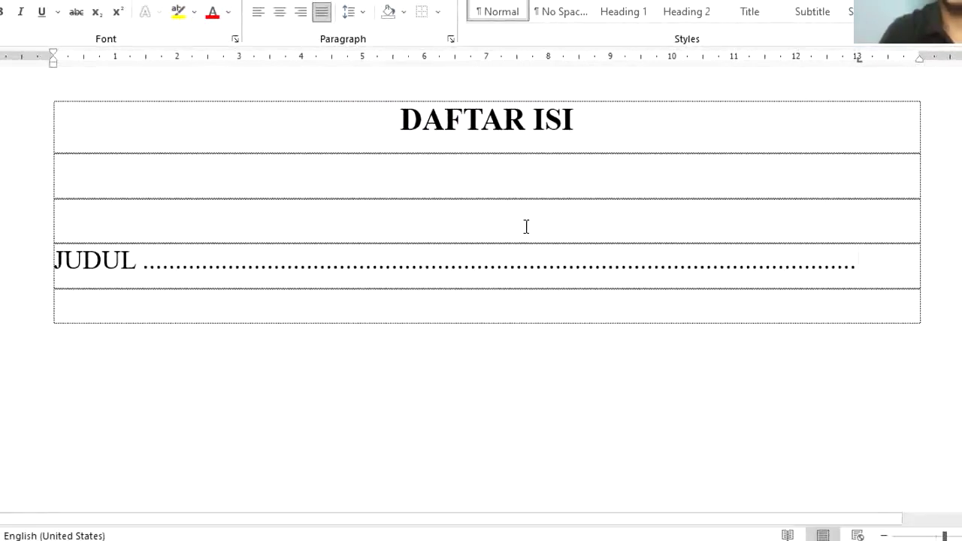
left_click(917, 263)
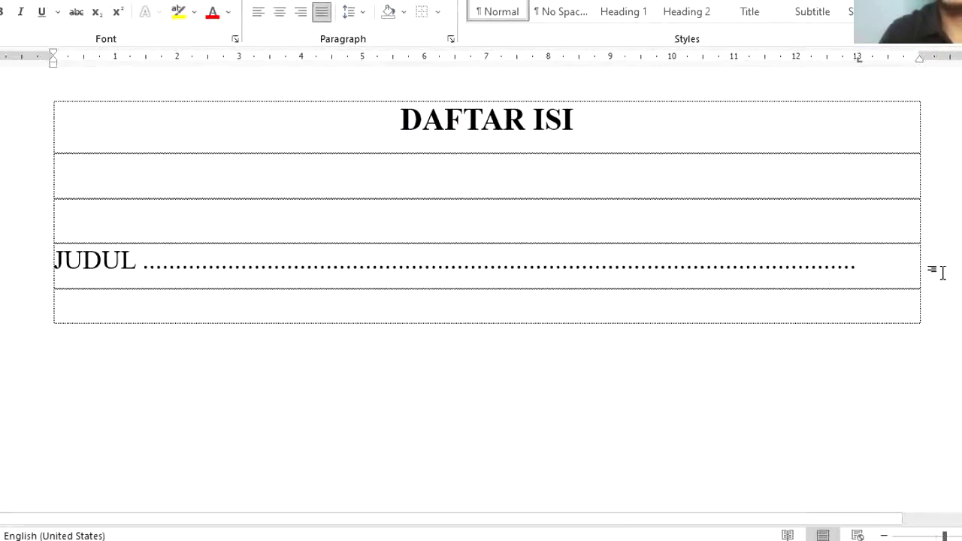
type("2")
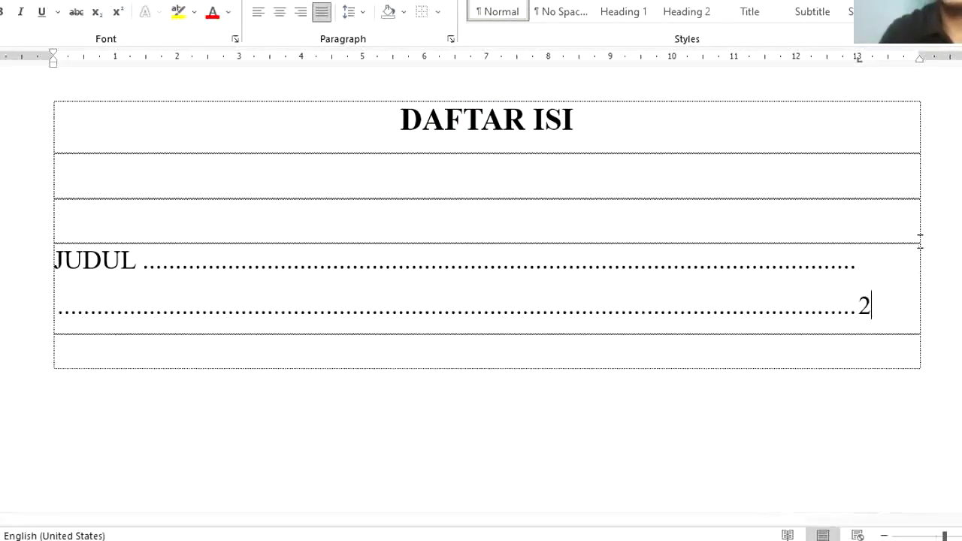
key("BackSpace")
key("BackSpace")
key("BackSpace")
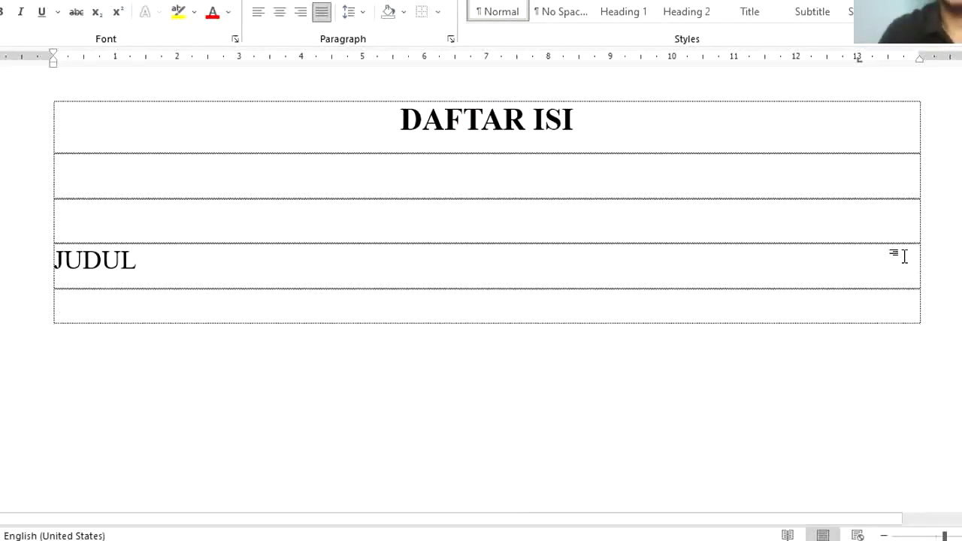
key("ctrl+Tab")
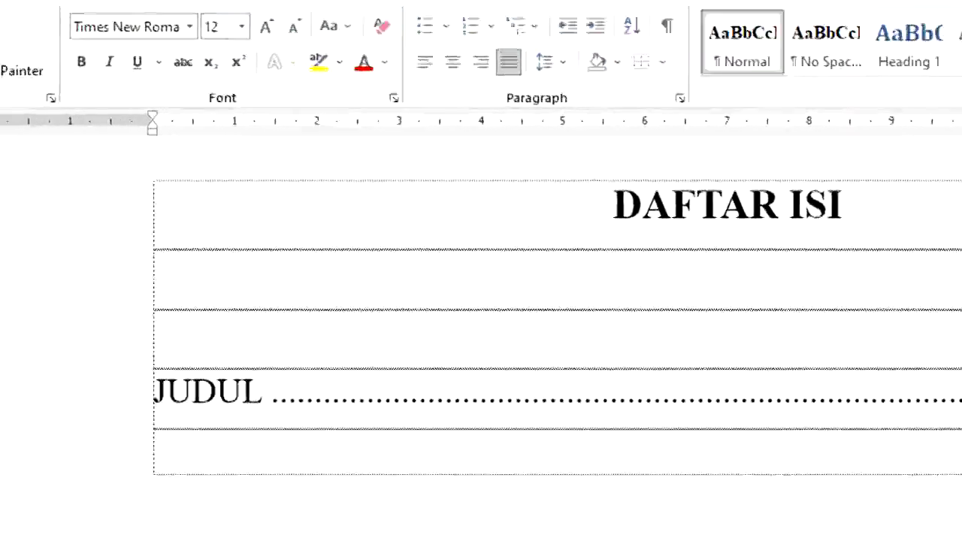
left_click(27, 408)
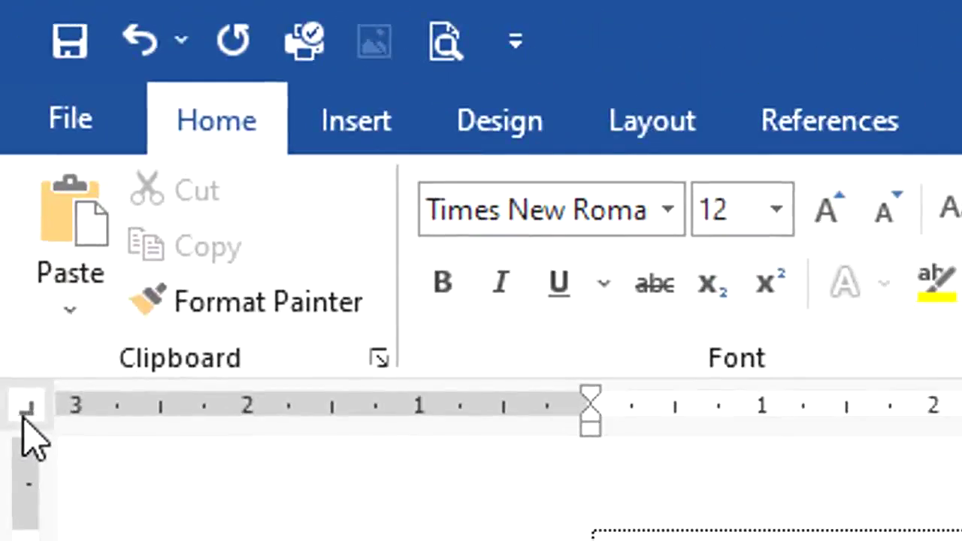
left_click(22, 418)
left_click(22, 418)
left_click(22, 418)
left_click(23, 418)
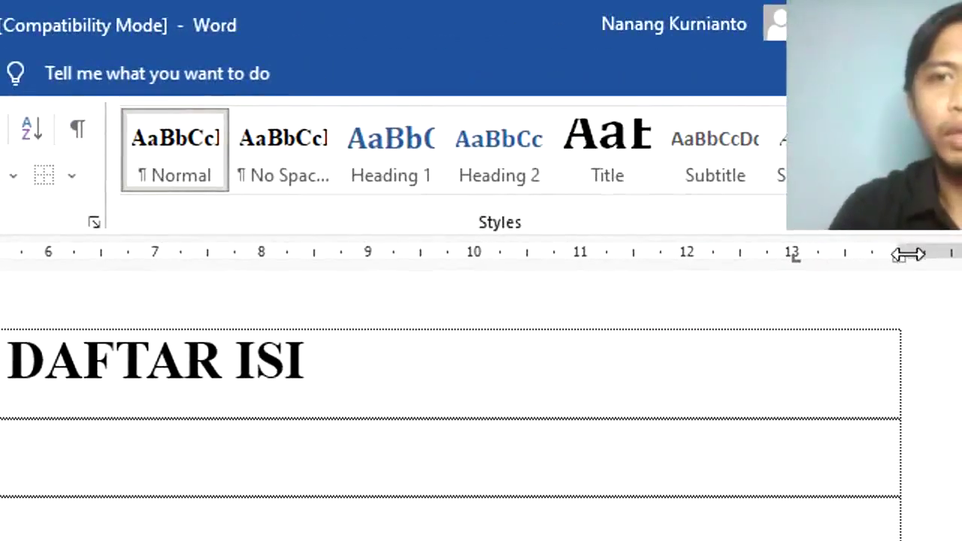
left_click(835, 256)
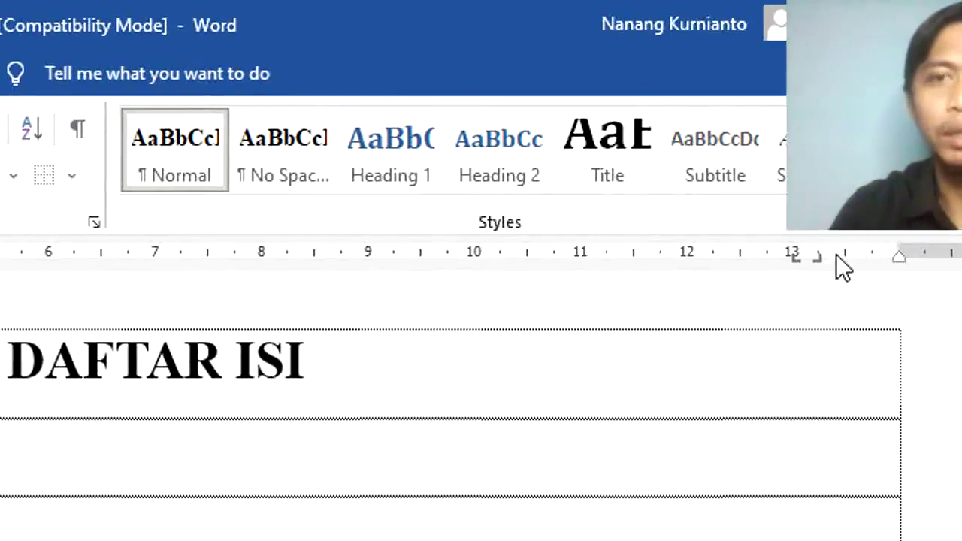
mouse_move(821, 258)
left_mouse_down()
mouse_move(817, 299)
mouse_move(836, 259)
mouse_move(822, 257)
mouse_move(894, 259)
left_mouse_up()
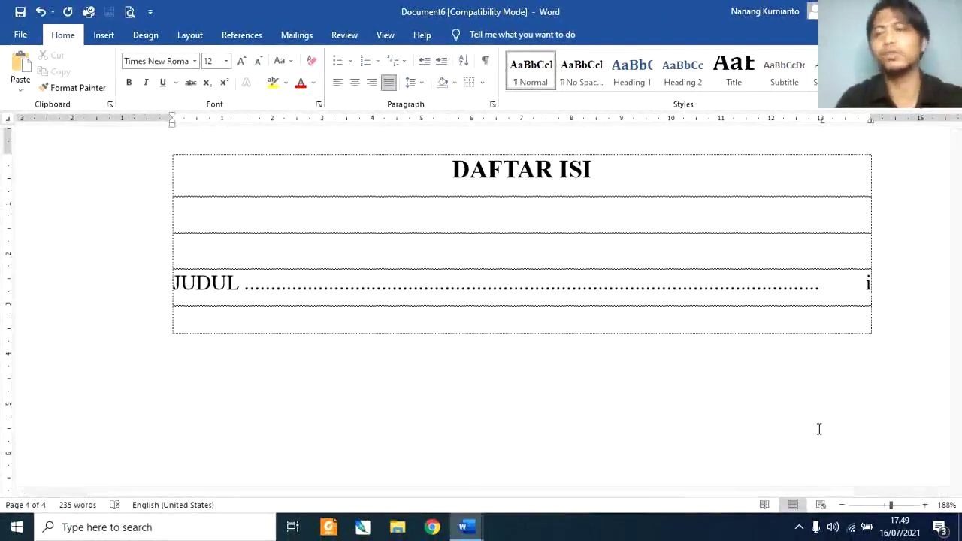
Step: Add HALAMAN PENGESAHAN and LEMBAR PENILAIAN rows with dot leaders and pages ii–iii
key("Tab")
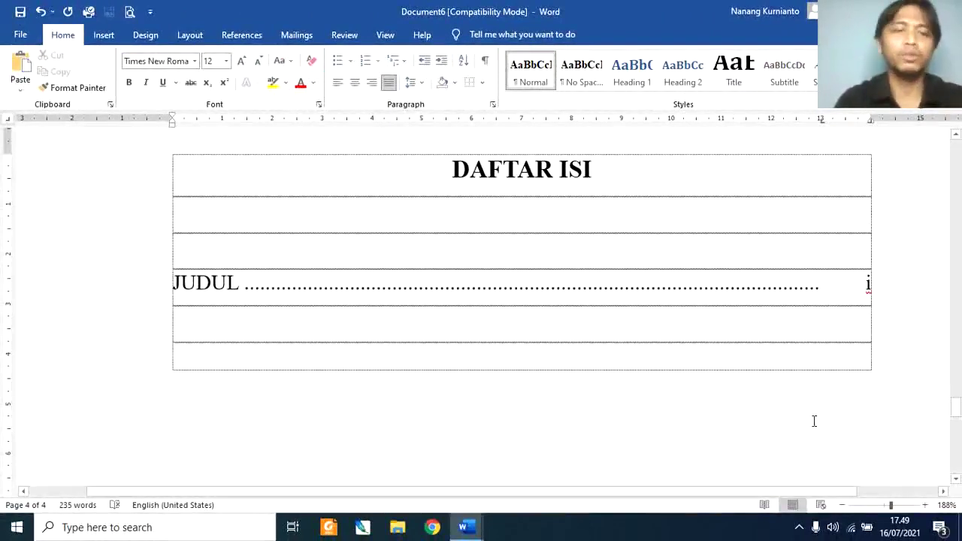
type("halam")
key("ctrl+z")
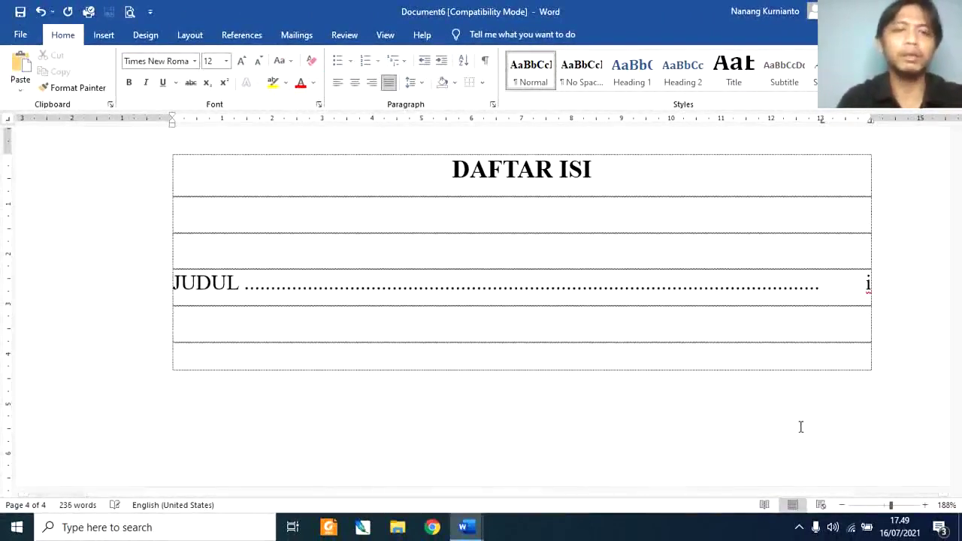
type("HALAM PENGE")
key("BackSpace")
key("BackSpace")
key("BackSpace")
key("BackSpace")
key("BackSpace")
key("BackSpace")
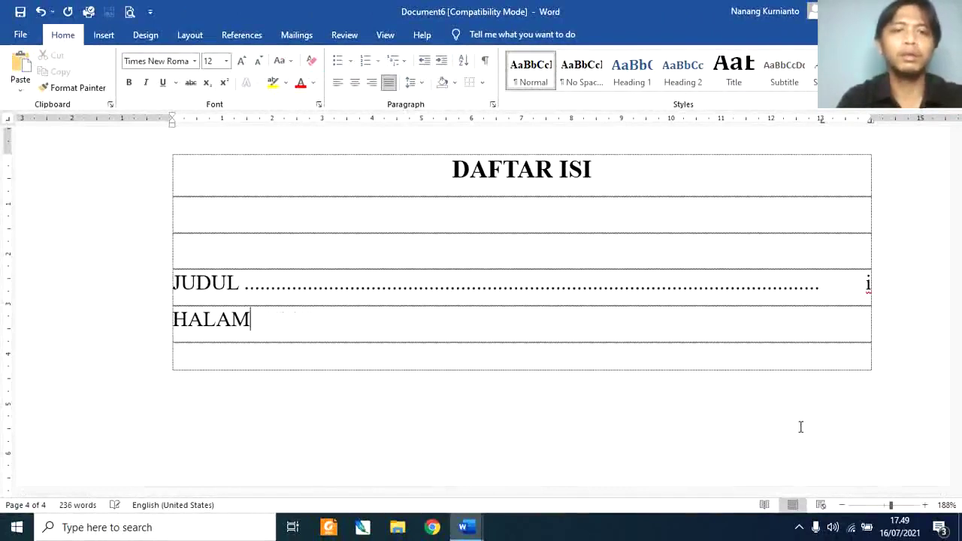
type("AN PENGESAHAN")
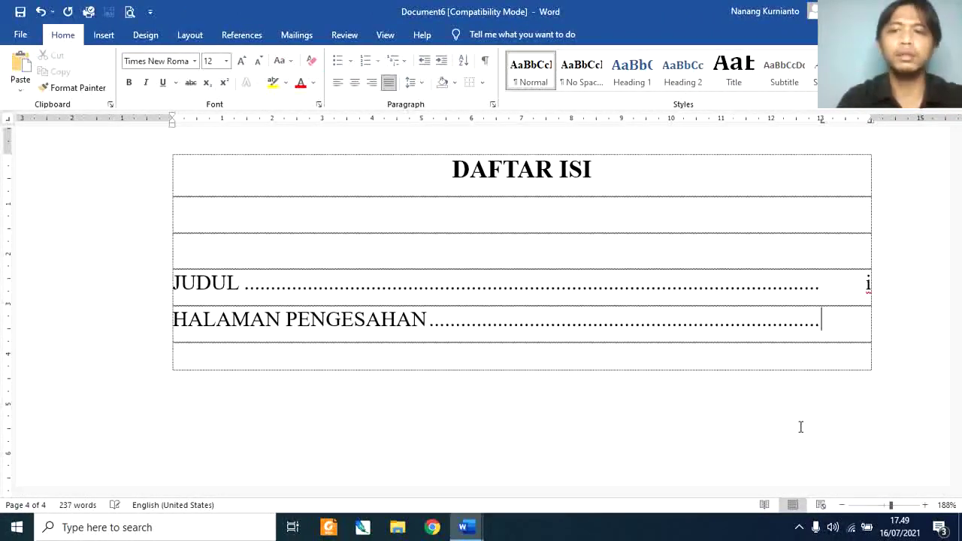
key("Return")
type("LE")
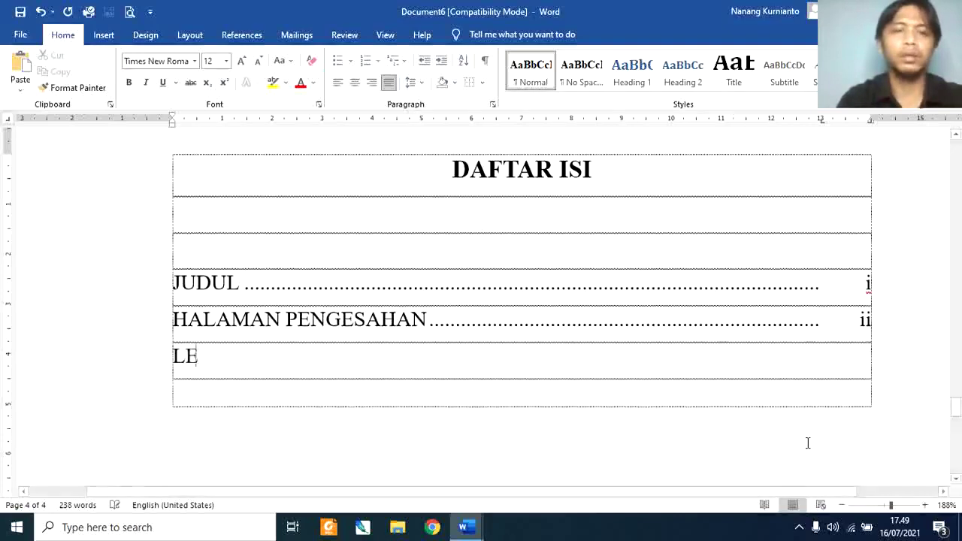
type("MBAR PENILAIAN")
key("Tab")
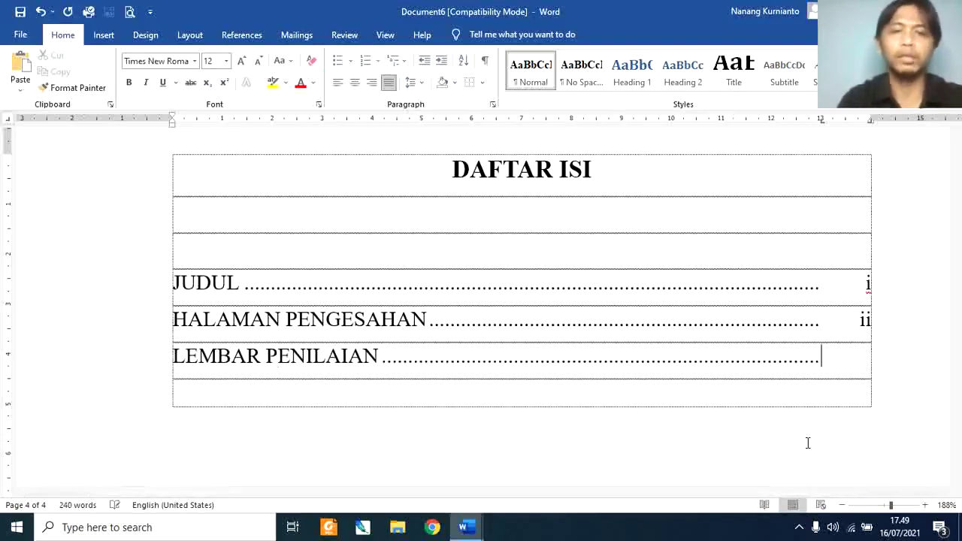
key("ctrl+z")
key("ctrl+y")
type("iii")
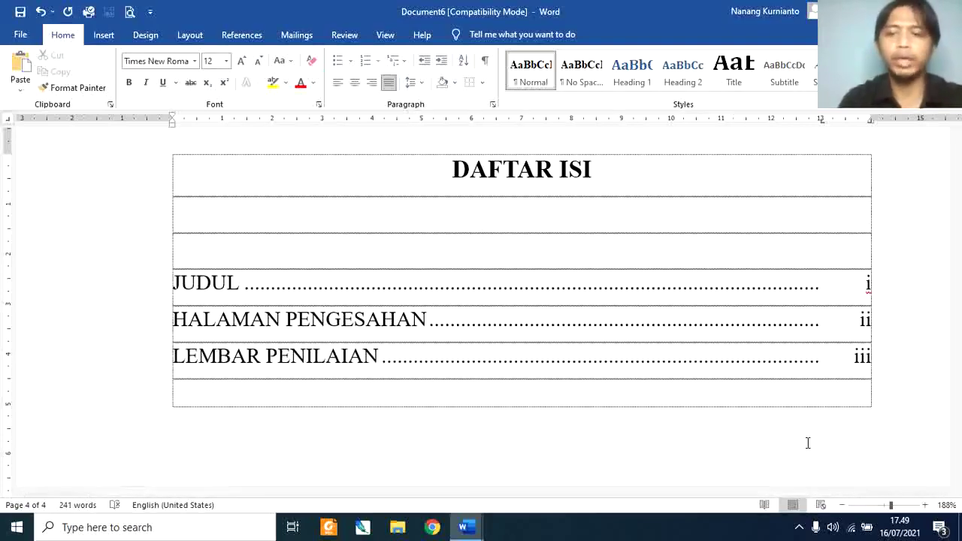
Step: Add MOTO and KATA PENGANTAR rows with dot leaders, pages iv and v
key("Return")
type("MOTO")
key("Tab")
type("iv")
key("Return")
type("KA")
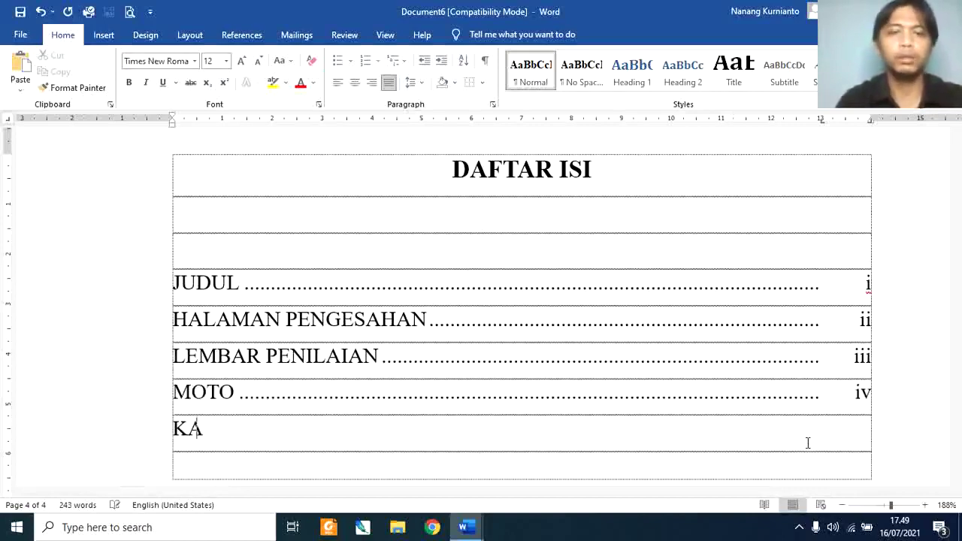
type("TA PENGANTAR")
key("Tab")
type("v")
key("Return")
Step: Add DAFTAR ISI and DAFTAR LAMPIRAN rows with dot leaders, pages vi and vii
type("LAMPIRA")
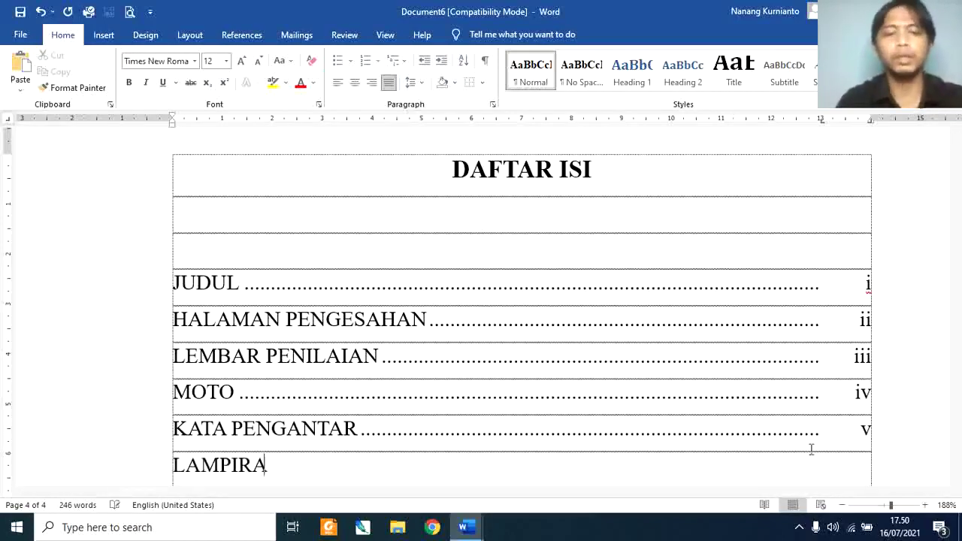
type("N")
key("Tab")
key("BackSpace")
key("BackSpace")
key("BackSpace")
key("BackSpace")
key("BackSpace")
key("BackSpace")
key("BackSpace")
key("BackSpace")
key("BackSpace")
type("DAFTAR ISI")
key("Tab")
key("Return")
type("DAFTAR LAMPIRAN")
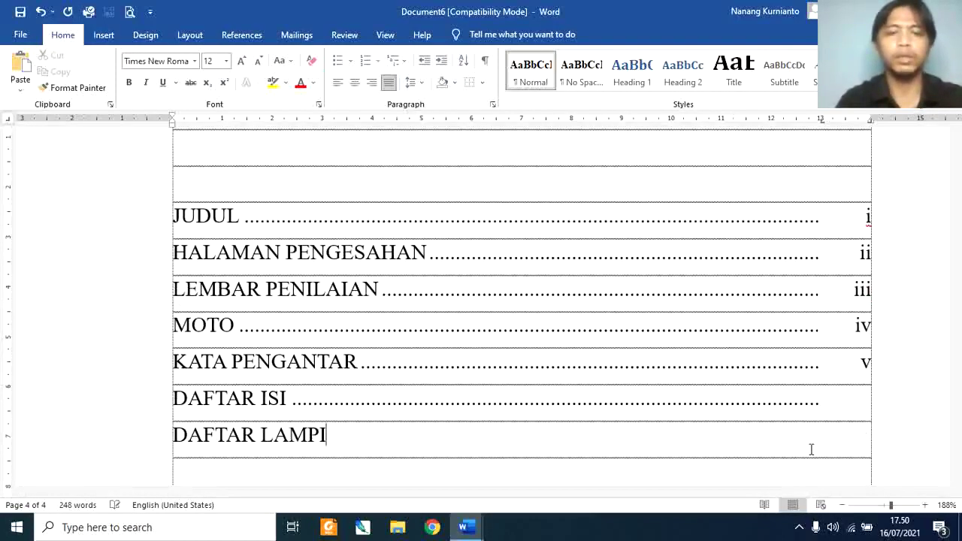
key("Tab")
type("vi")
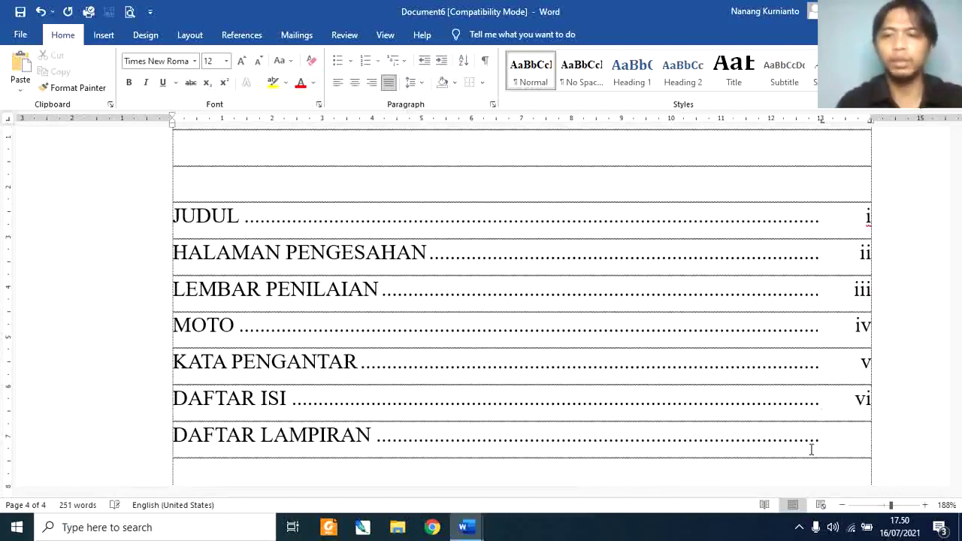
type("vii")
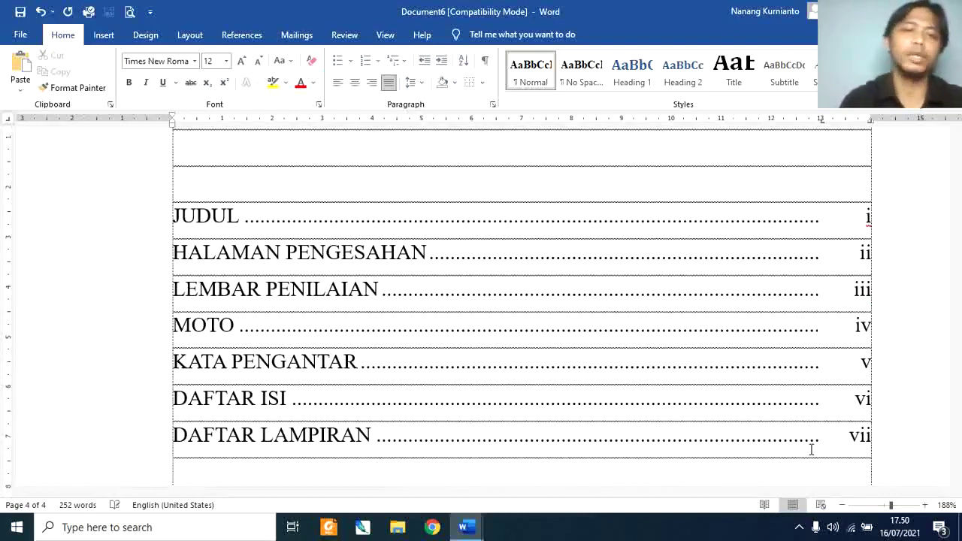
type("BAB")
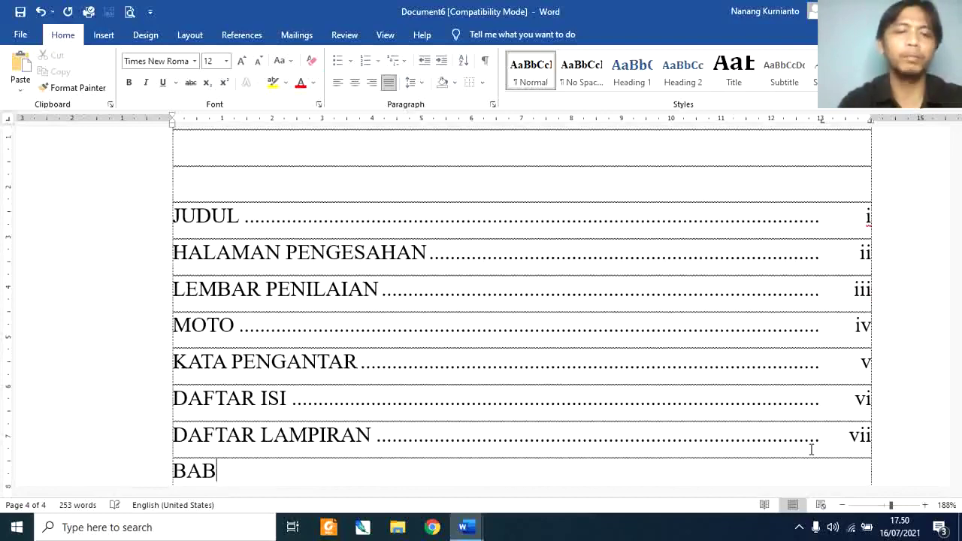
type("I")
key("Return")
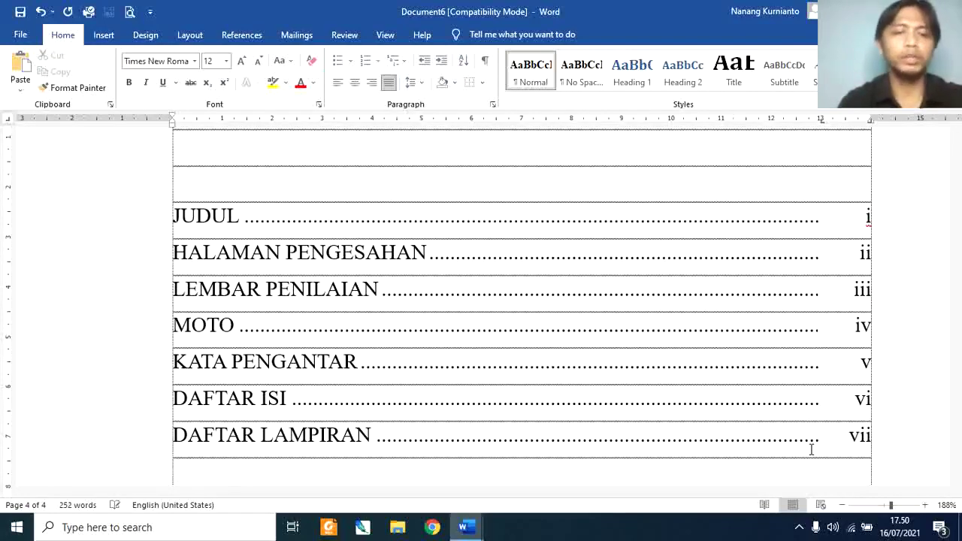
Step: Type BAB I PENDAHULUAN and align PENDAHULUAN at a left tab stop near 2 cm
scroll(812, 449, "down", 1)
type("BAB I")
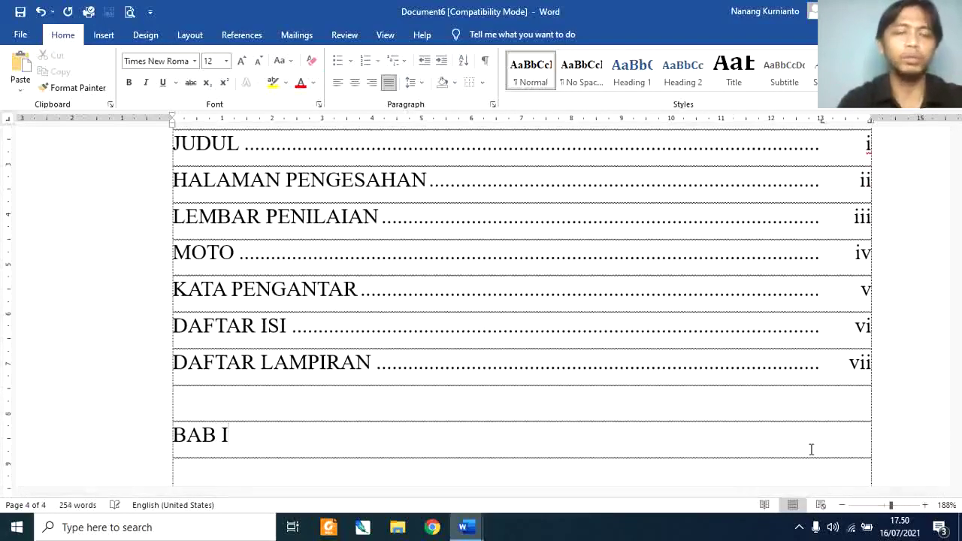
type(" PENDAHULUAN")
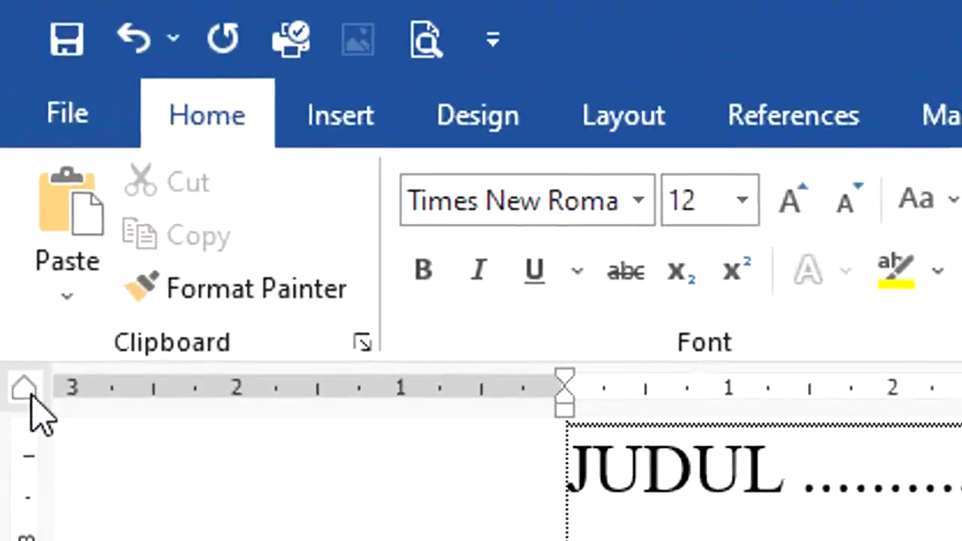
left_click(31, 396)
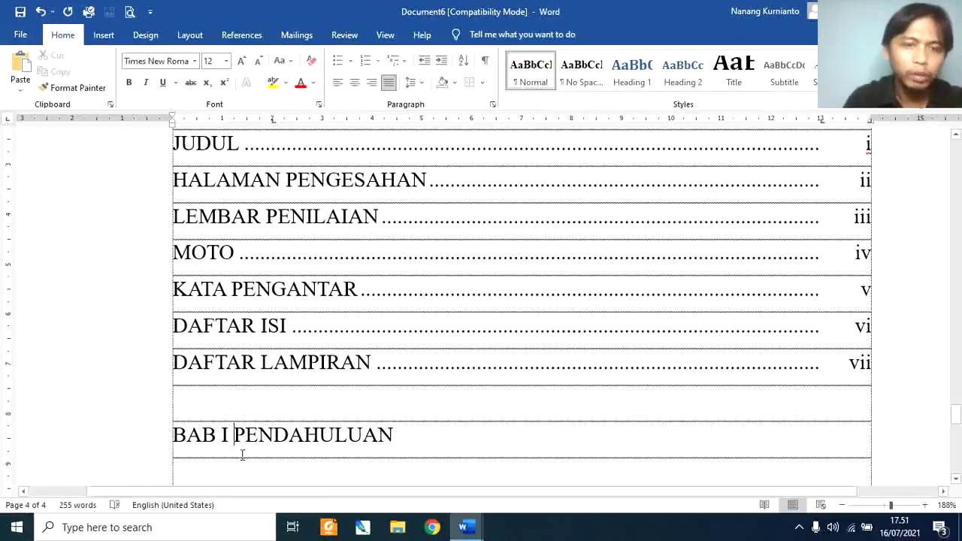
left_click_drag(272, 123, 257, 127)
key("Tab")
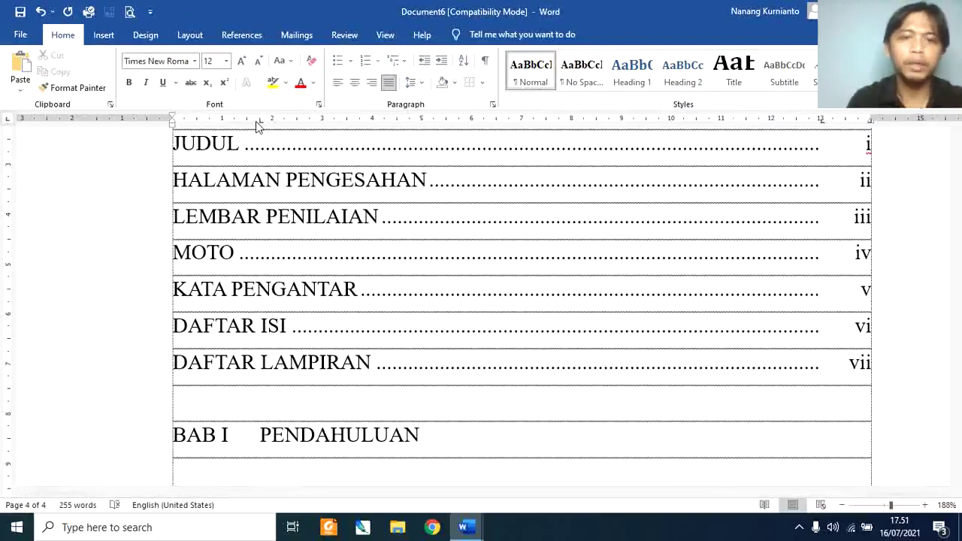
key("Left")
key("Left")
key("Left")
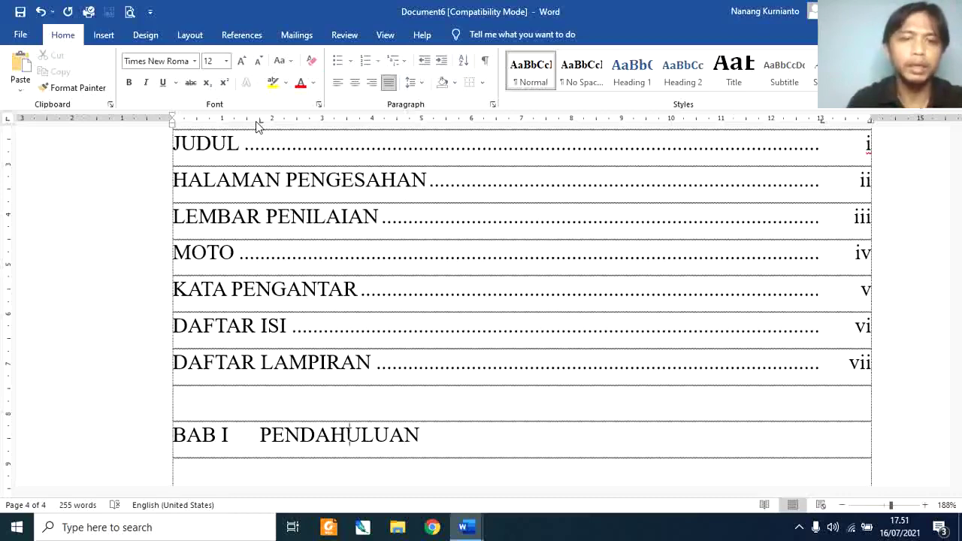
key("Left")
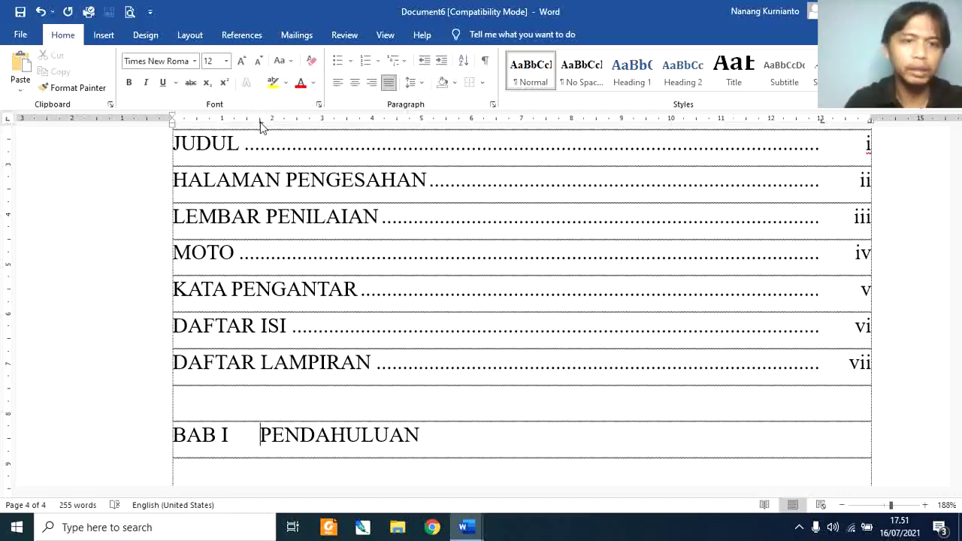
left_click_drag(260, 122, 260, 122)
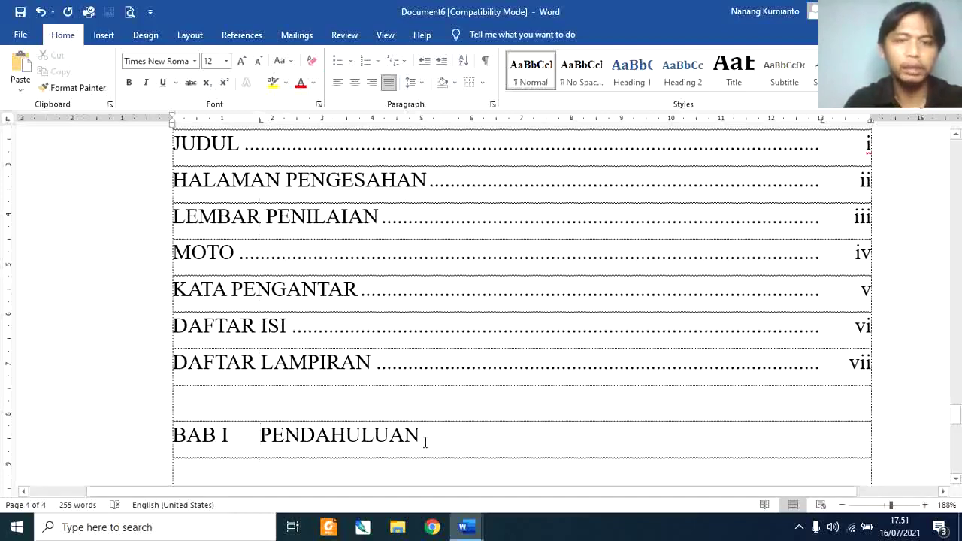
key("Tab")
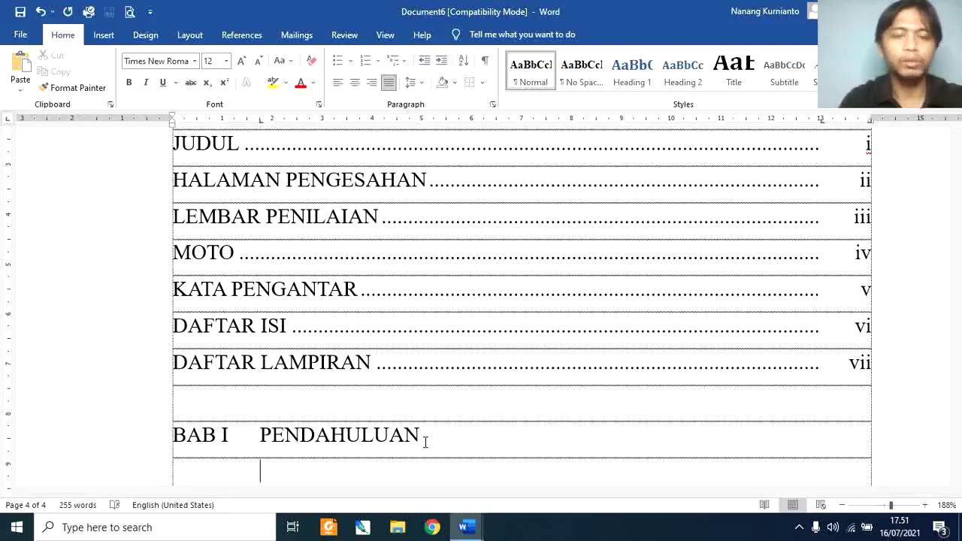
Step: Try starting the first sub-entry with 'A.' and '1.1', then delete both
type("A.")
key("space")
key("BackSpace")
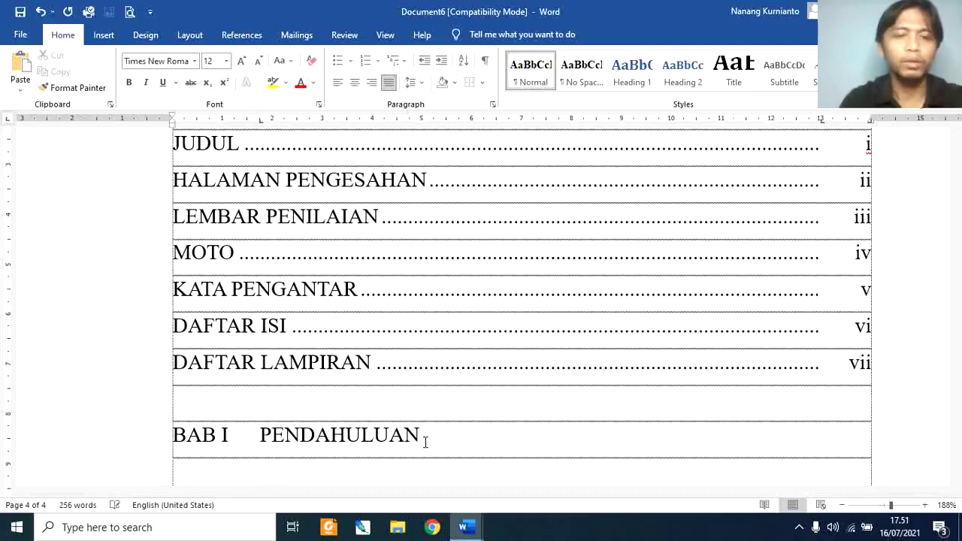
type("1.1")
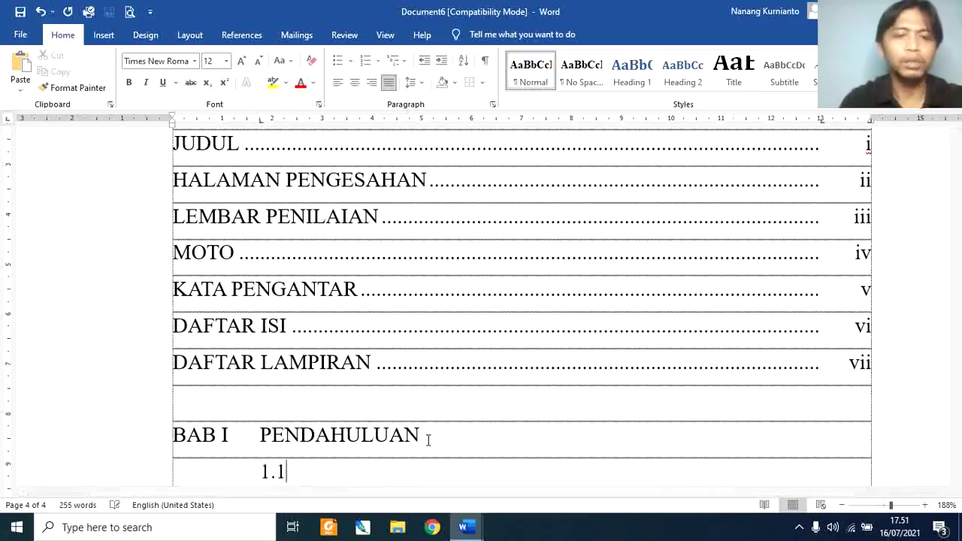
key("BackSpace")
key("BackSpace")
key("BackSpace")
key("BackSpace")
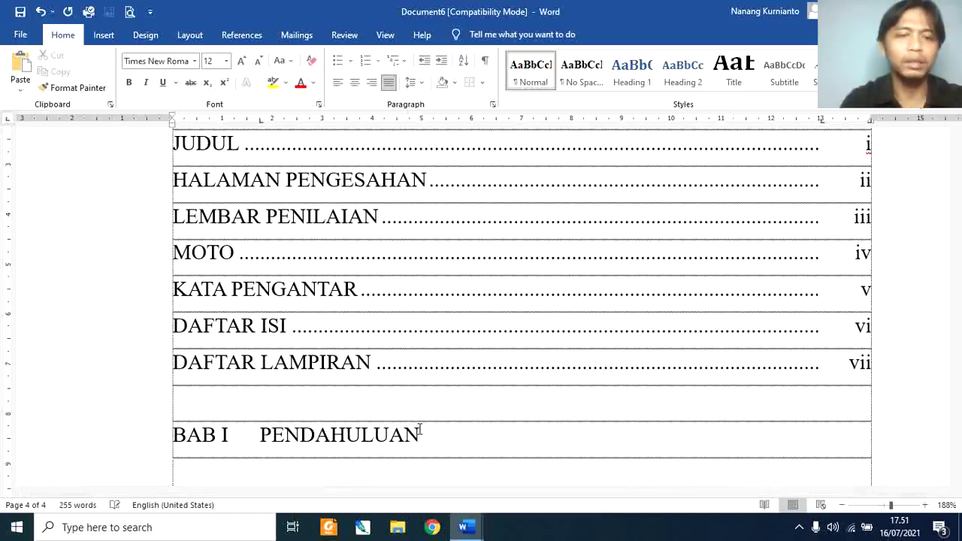
Step: Enter sub-entries A. Latar Belakang and B. Tujuan with dotted leaders
type("A. ")
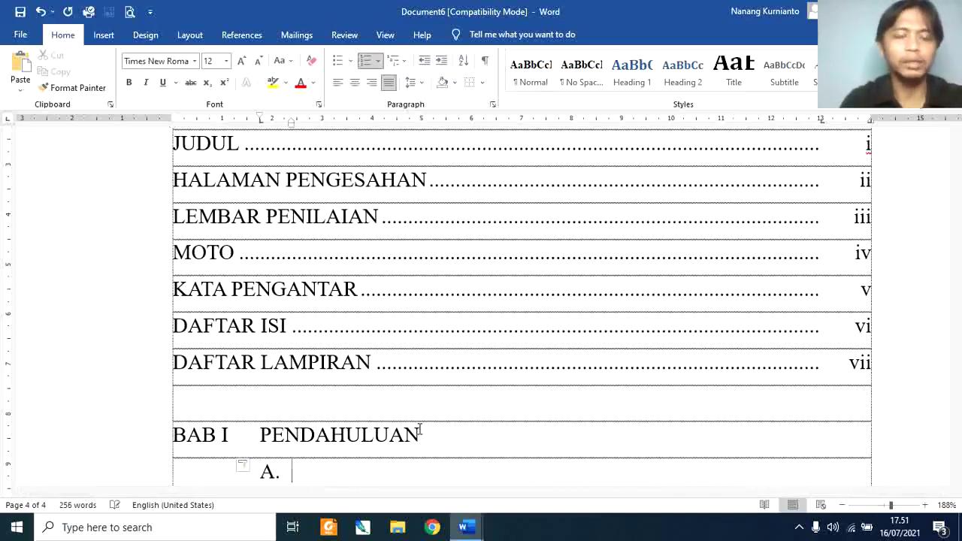
type("LATAR B")
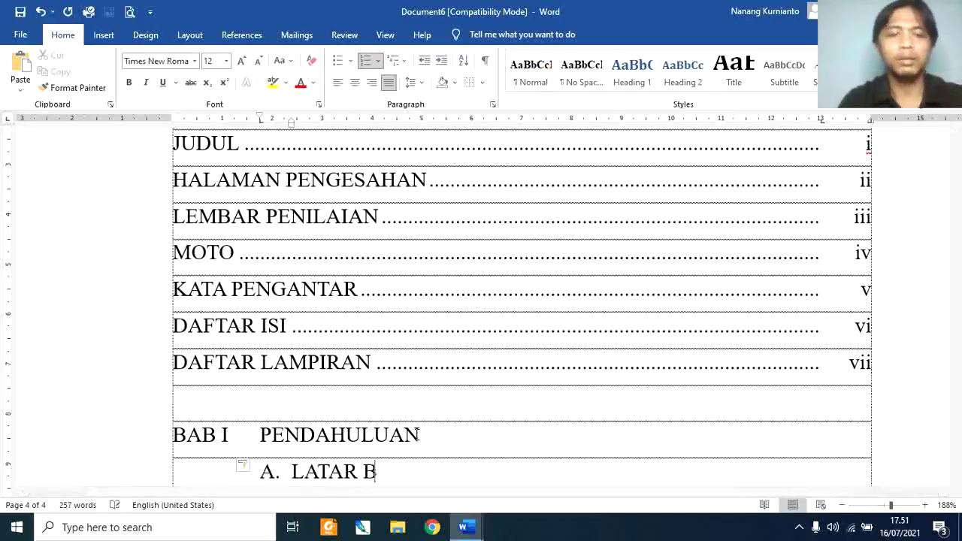
key("BackSpace")
key("BackSpace")
key("BackSpace")
key("BackSpace")
key("BackSpace")
key("BackSpace")
key("BackSpace")
type("latar Belakang")
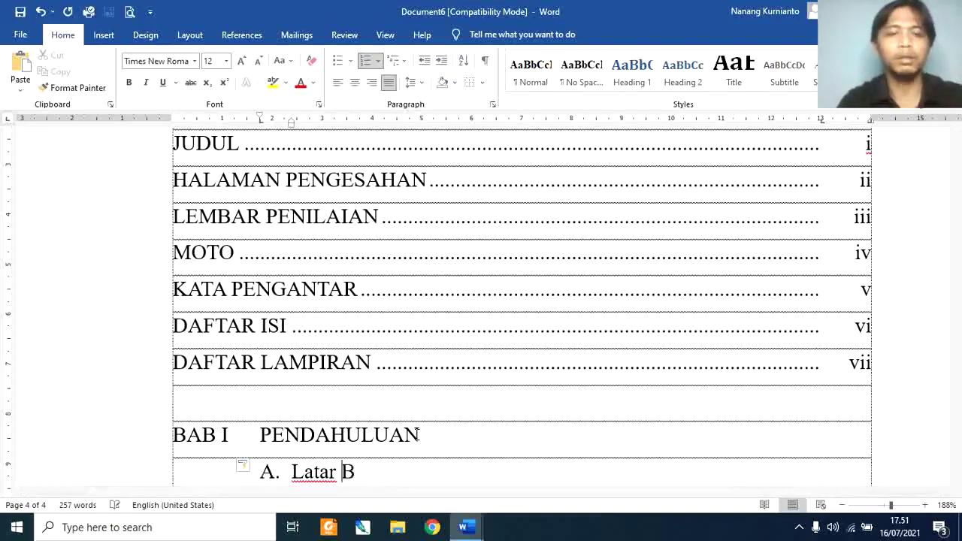
key("Tab")
key("Return")
type("Tujua")
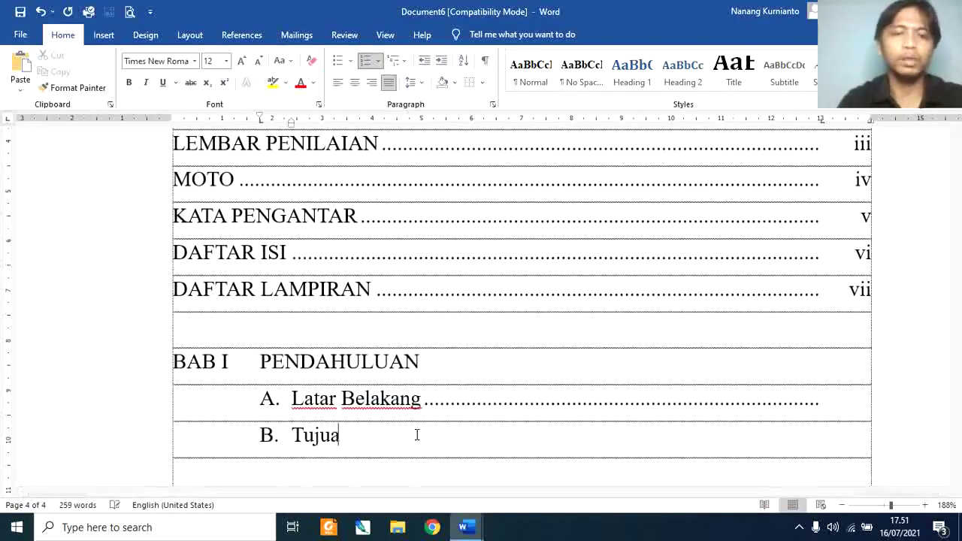
type("n")
key("Tab")
Step: Add C. Permasalahan and D. Waktu & Tempat Praktik, completing page numbers 1–4
key("Return")
type("permasalahan")
key("Tab")
key("Return")
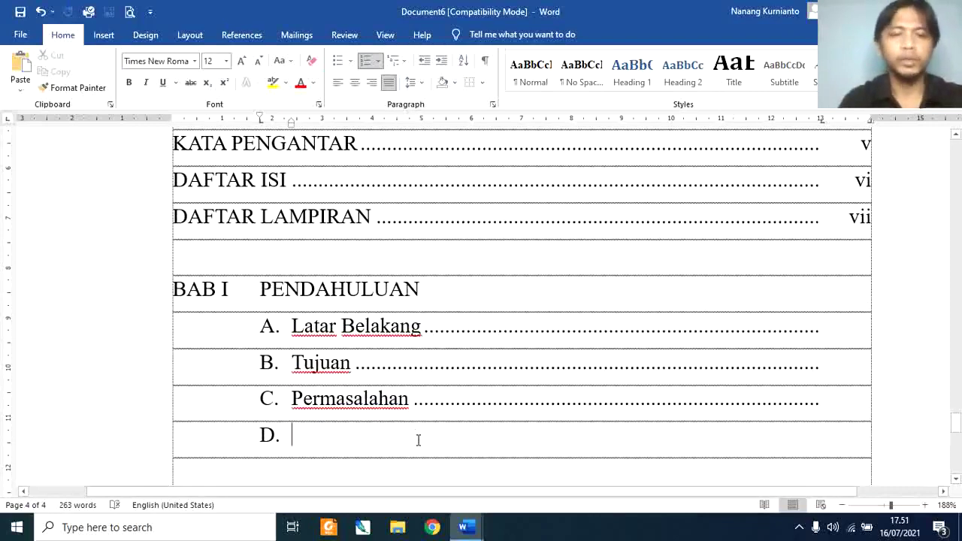
type("Tempat Praktik")
key("Tab")
key("Home")
type("Wa")
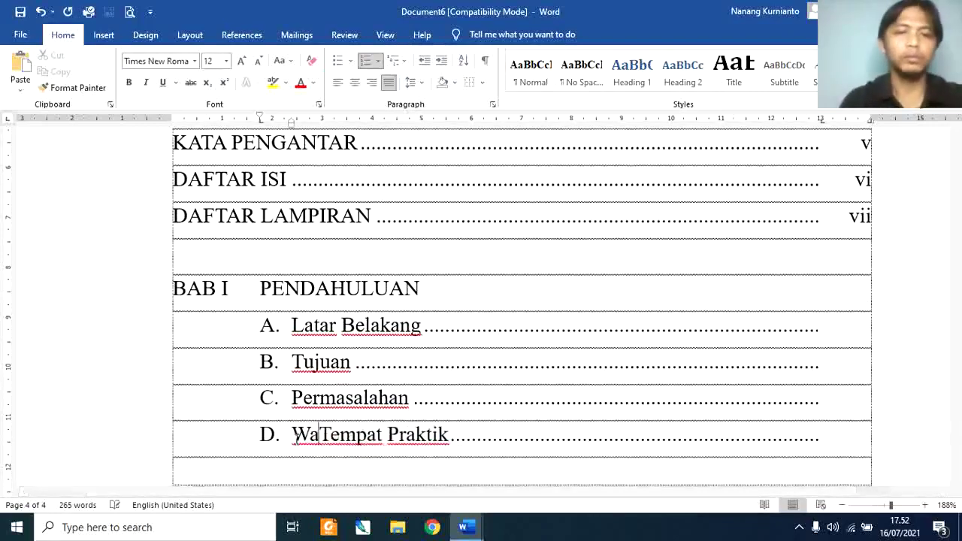
type("ktu &")
key("End")
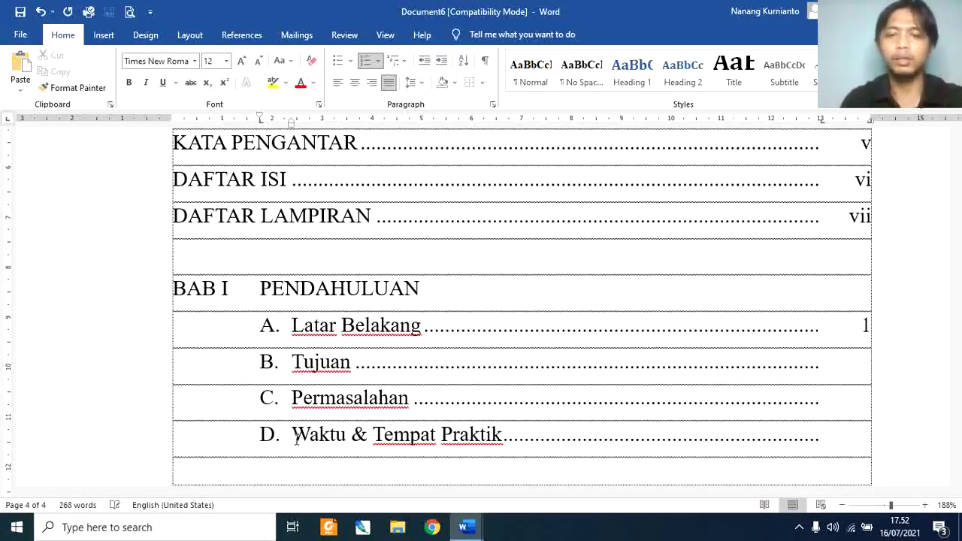
type("2")
type("4")
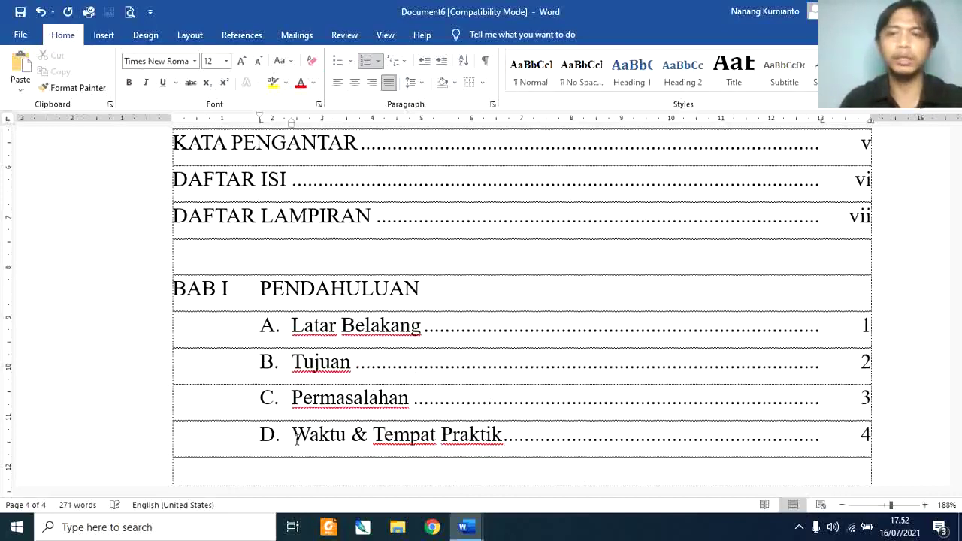
key("Up")
key("Up")
key("Up")
key("Up")
key("Up")
key("Up")
key("Up")
key("Down")
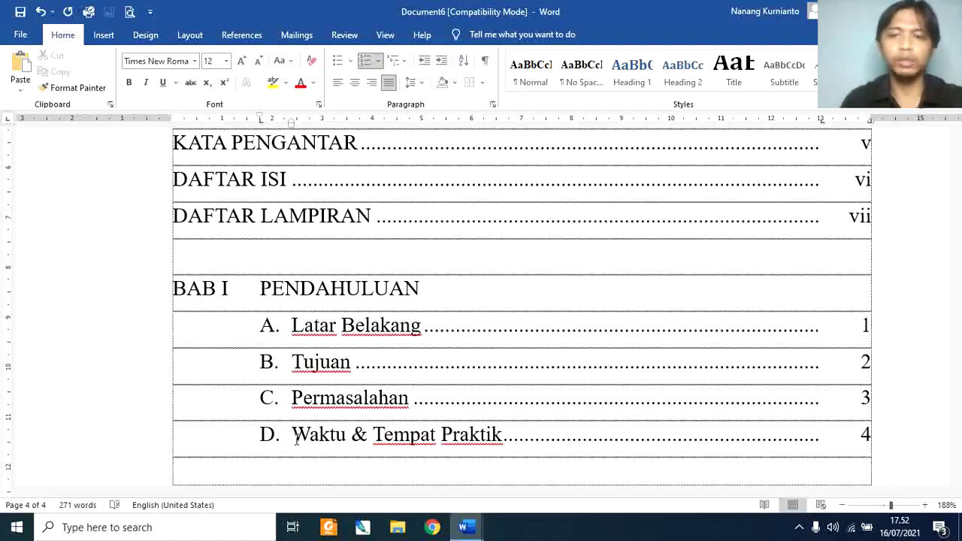
key("Down")
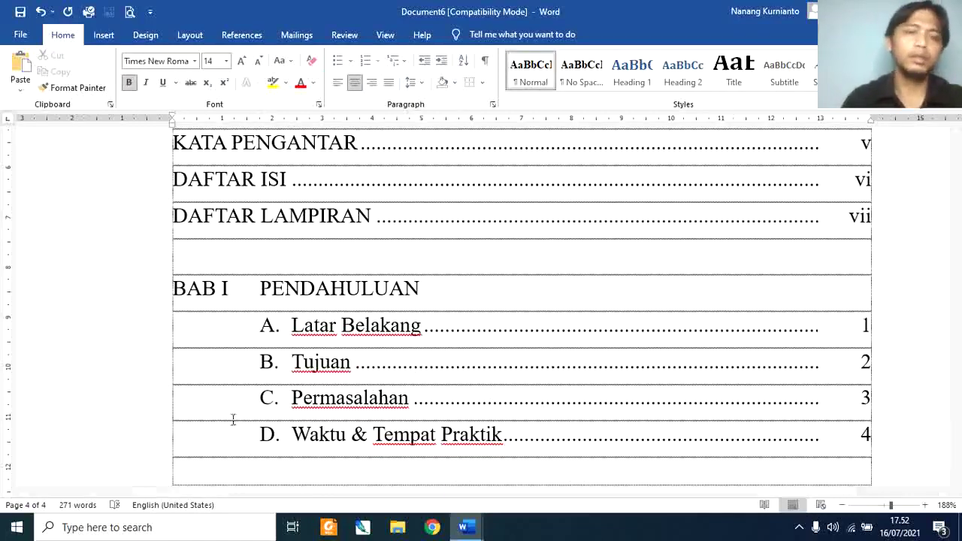
Step: Copy the BAB I heading and first two entries below, retitled BAB II TINJAUAN PUSTAKA
left_click_drag(156, 294, 322, 376)
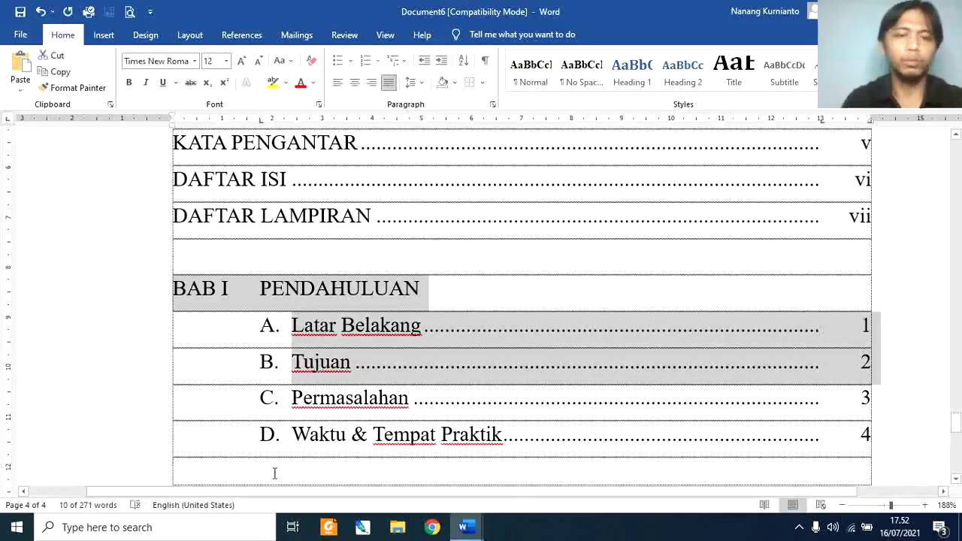
key("ctrl+c")
left_click(274, 473)
key("ctrl+v")
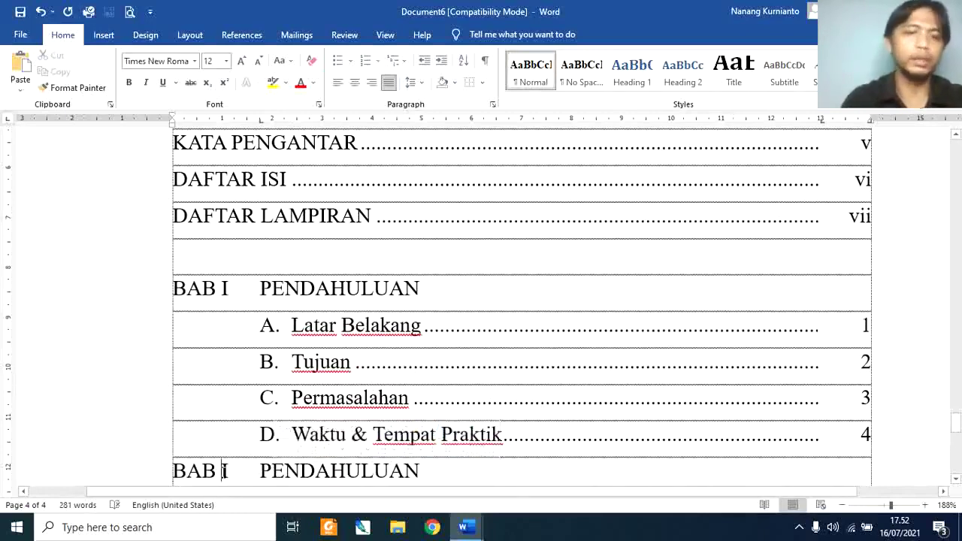
type("i")
key("BackSpace")
type("I")
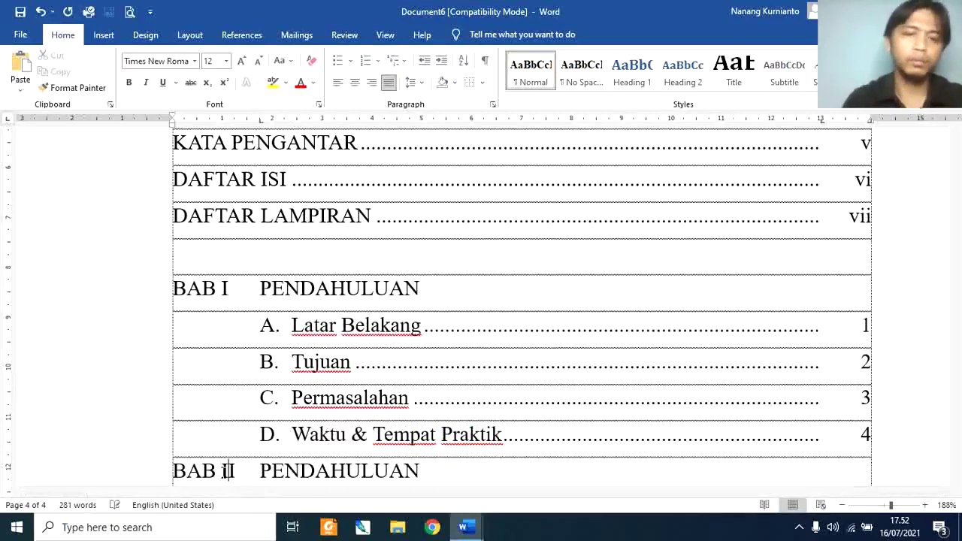
key("Tab")
type("TINJAUAN PUSTAKA")
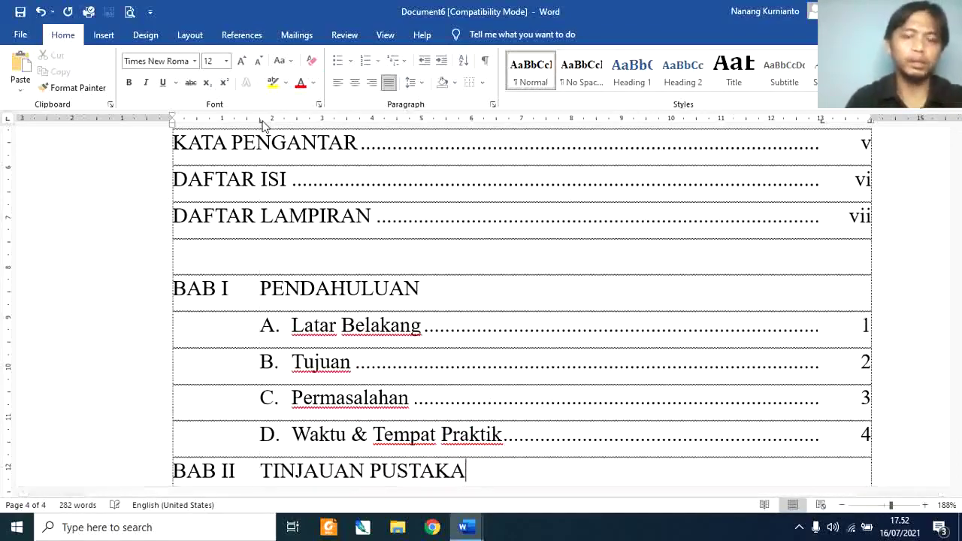
key("ctrl+v")
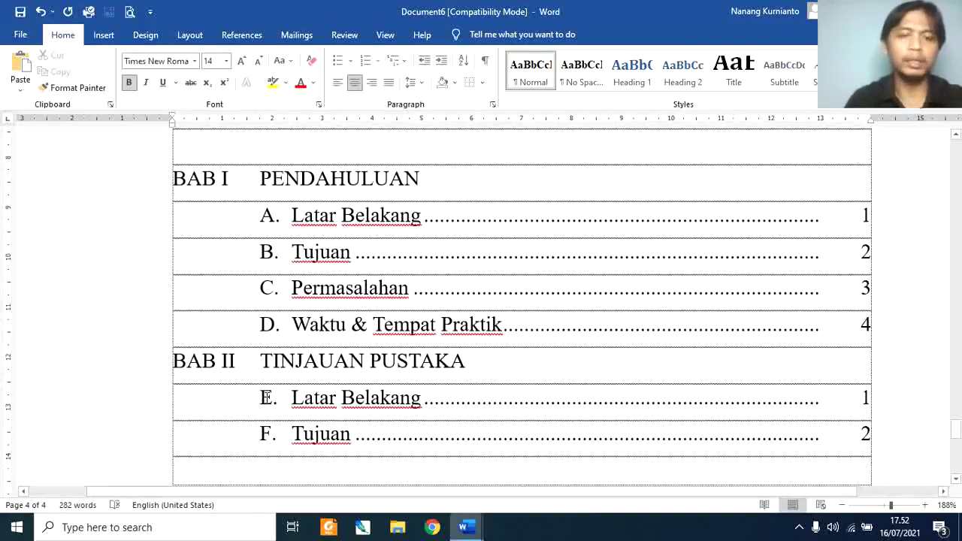
Step: Restart BAB II's entry lettering at A
right_click(267, 398)
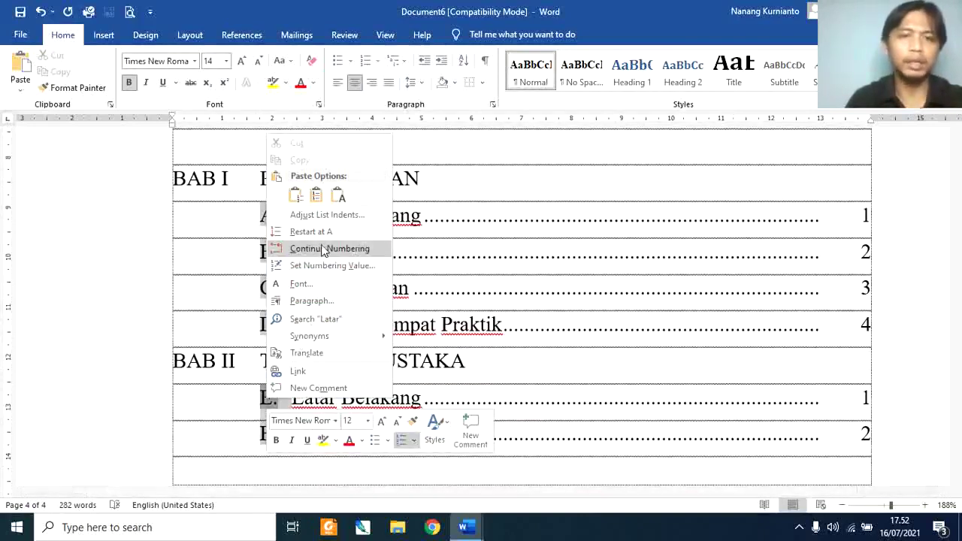
left_click(237, 370)
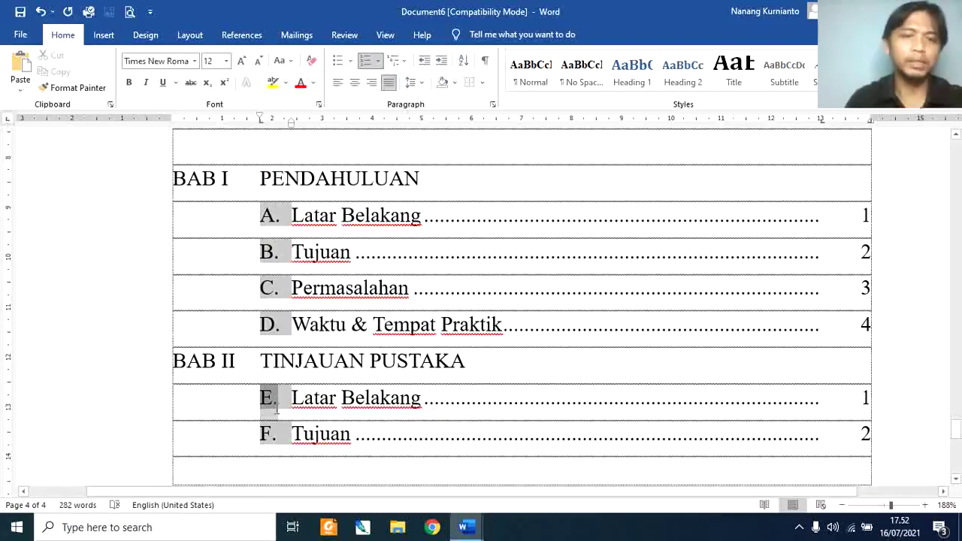
left_click(303, 399)
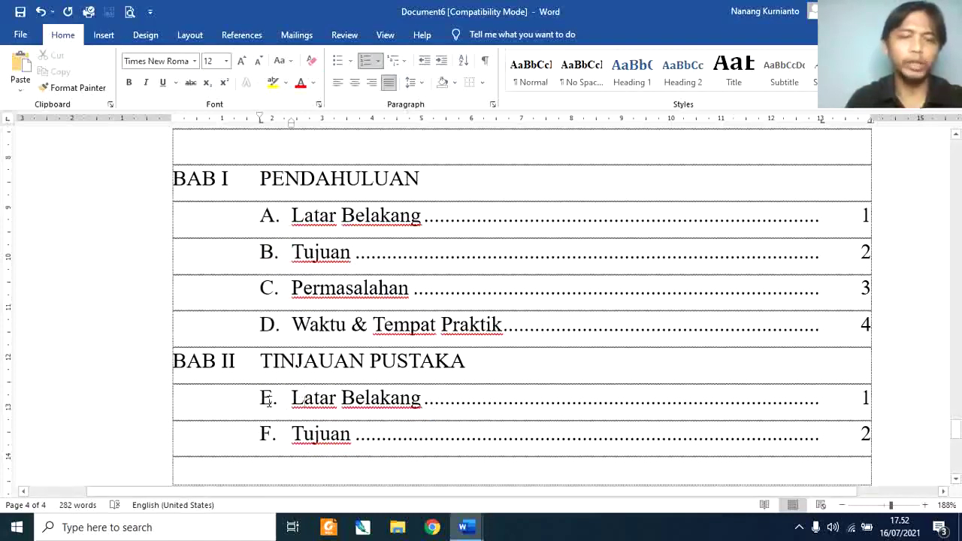
right_click(269, 401)
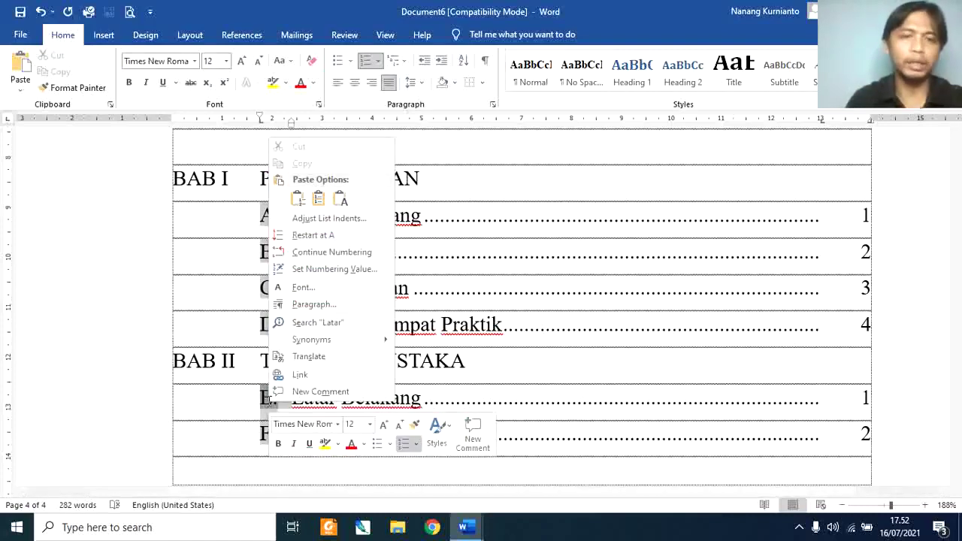
left_click(321, 237)
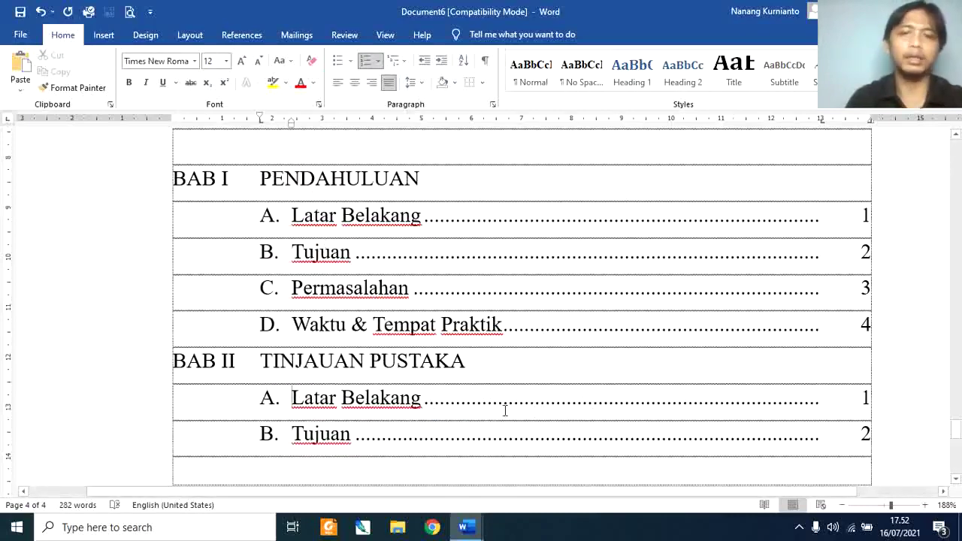
left_click_drag(294, 398, 354, 400)
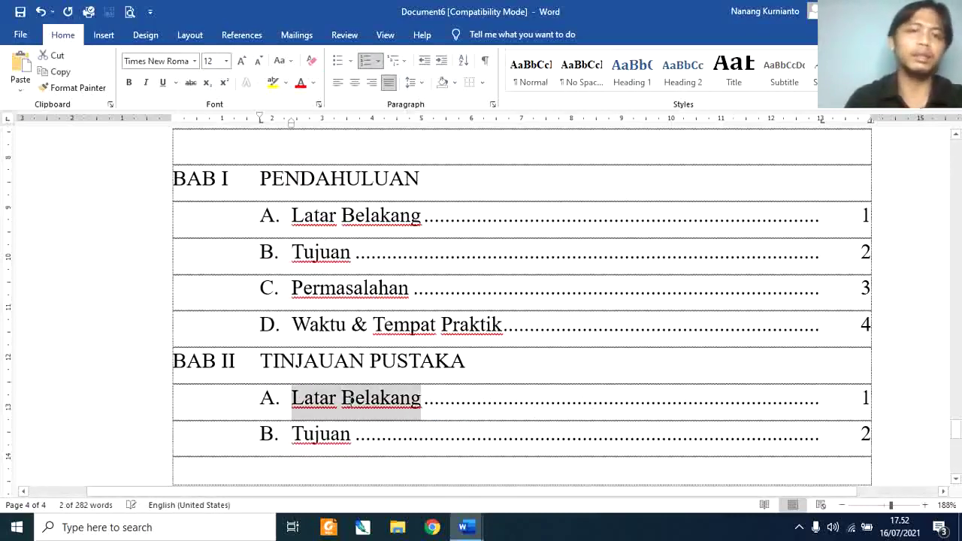
Step: Rename BAB II entries to Pengertian Praktik Industri and Pengertian Akuntansi, adding C. Dan seterusnya
type("pENGERTIAN P")
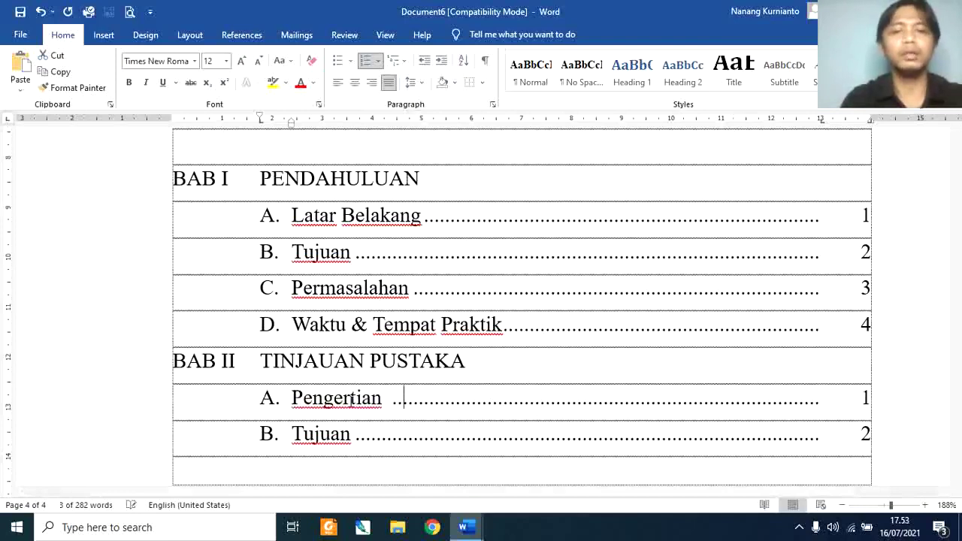
type("raktik Industri")
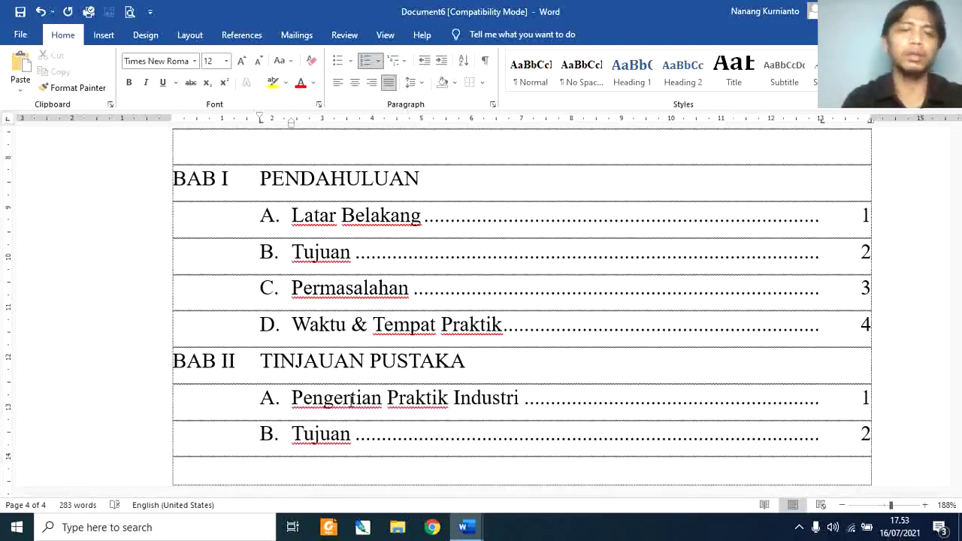
key("Down")
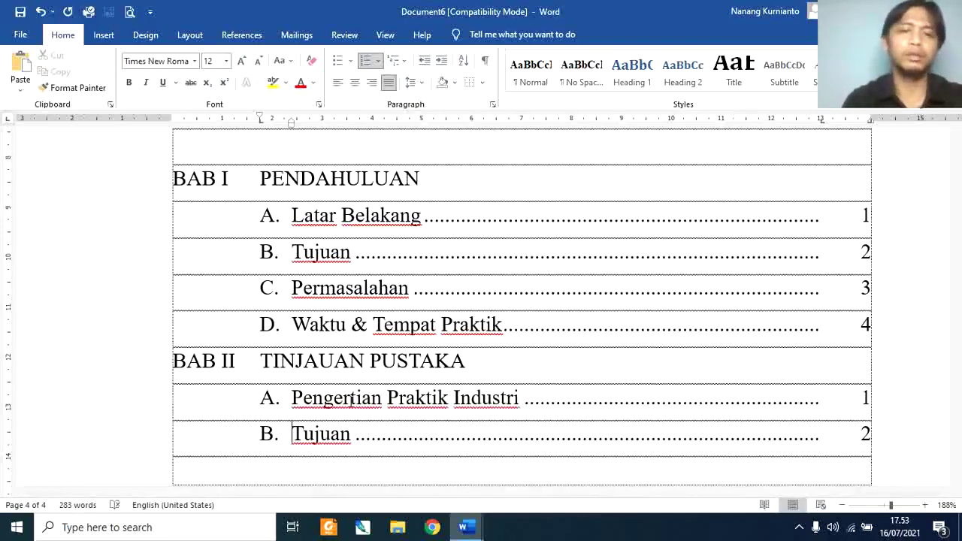
key("ctrl+shift+Right")
type("Pengertian Aku")
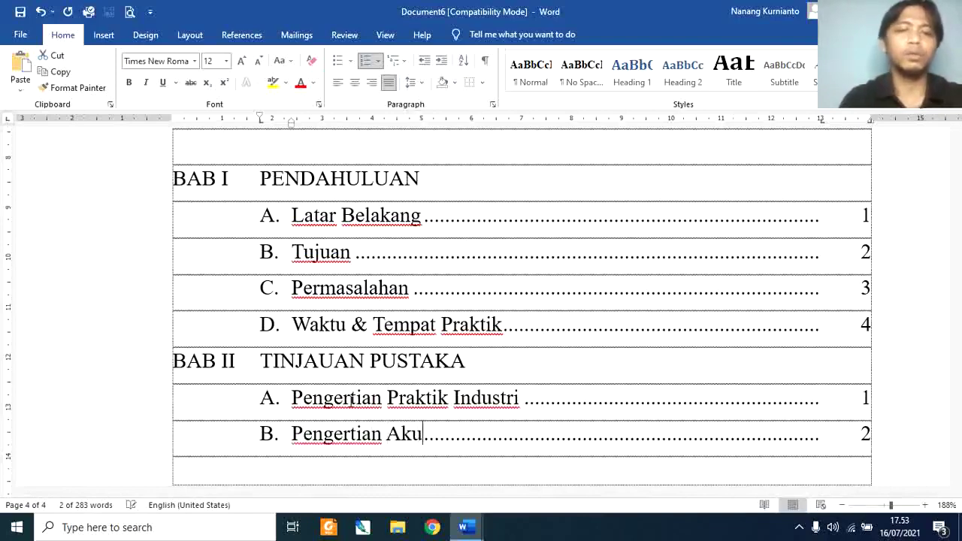
type("ntansi")
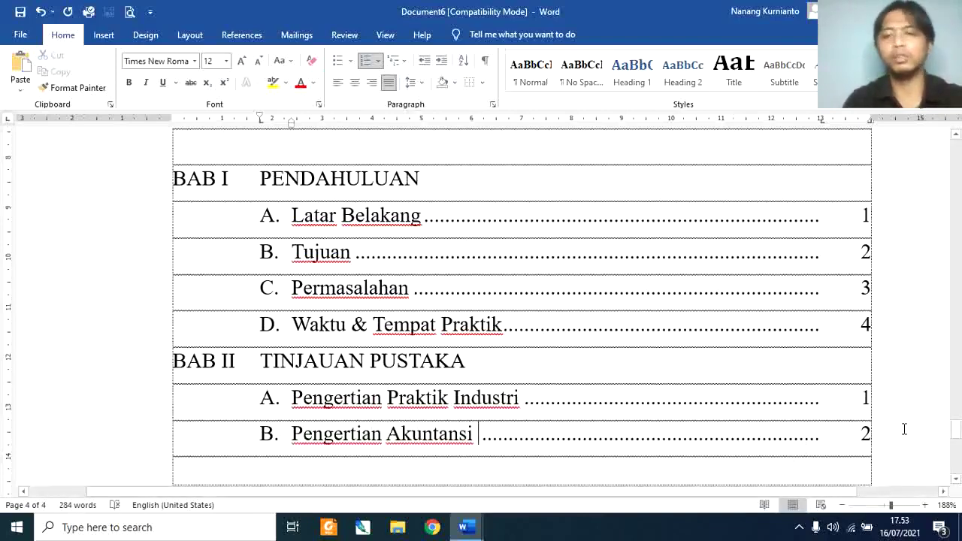
key("Return")
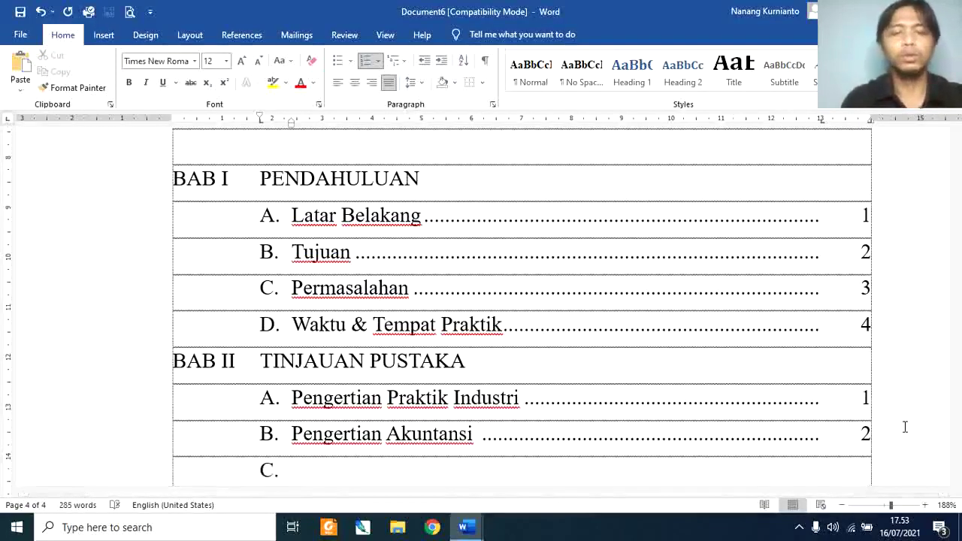
type("Dan seteru")
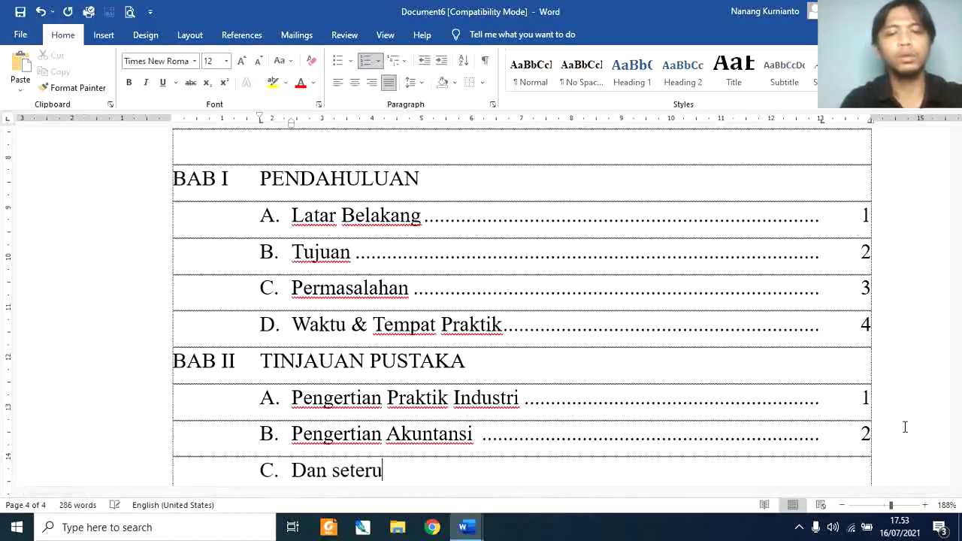
type("snya")
key("Tab")
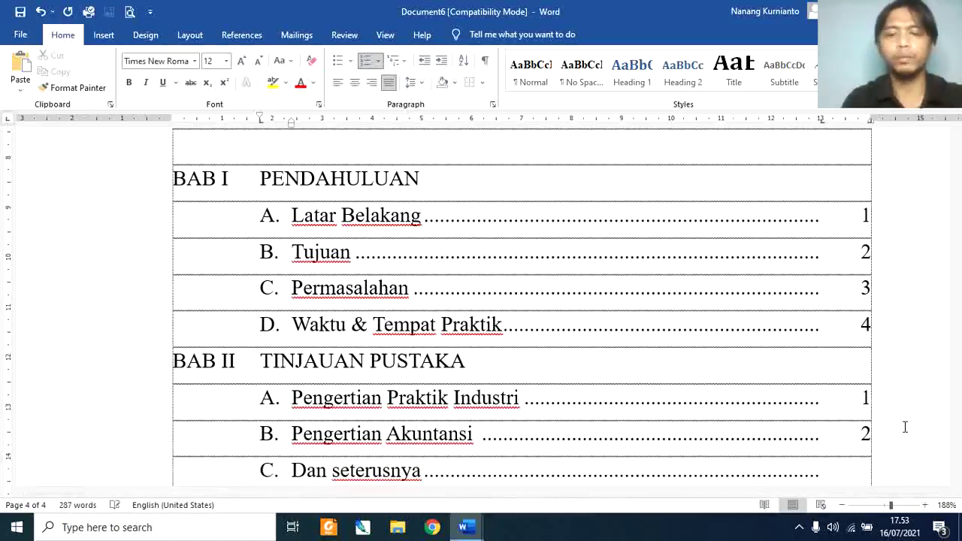
Step: Set the BAB II entry page numbers to 4, 4 and 6
key("shift+Left")
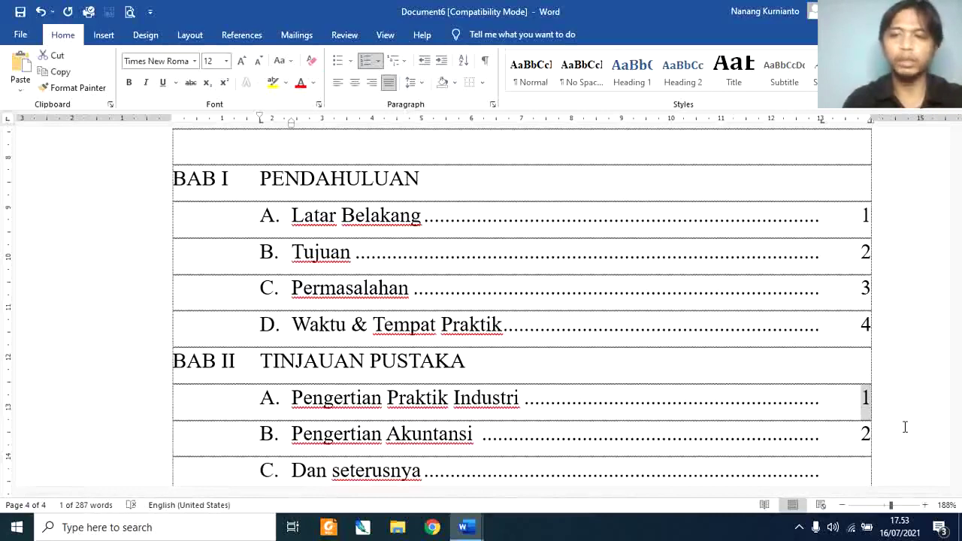
type("4")
key("Down")
key("shift+Left")
type("4")
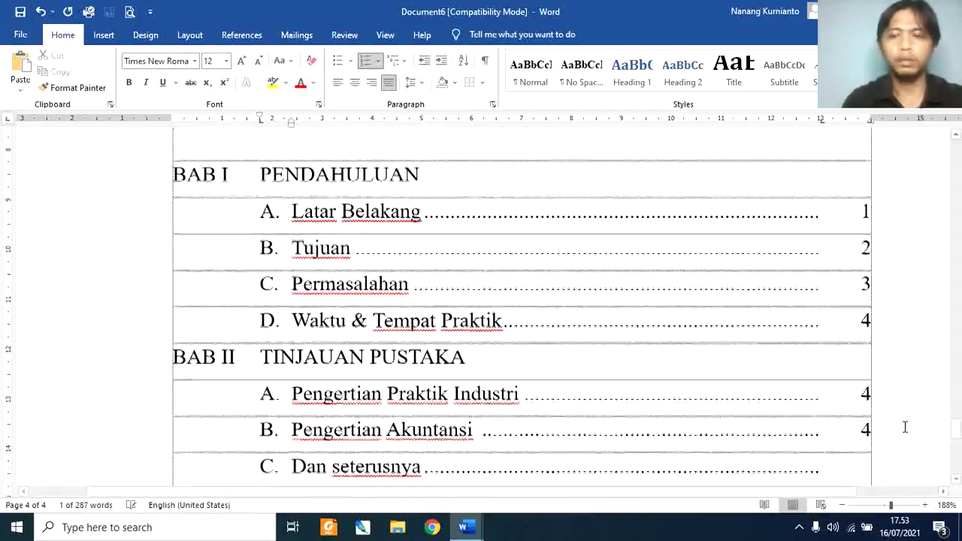
key("Down")
type("6")
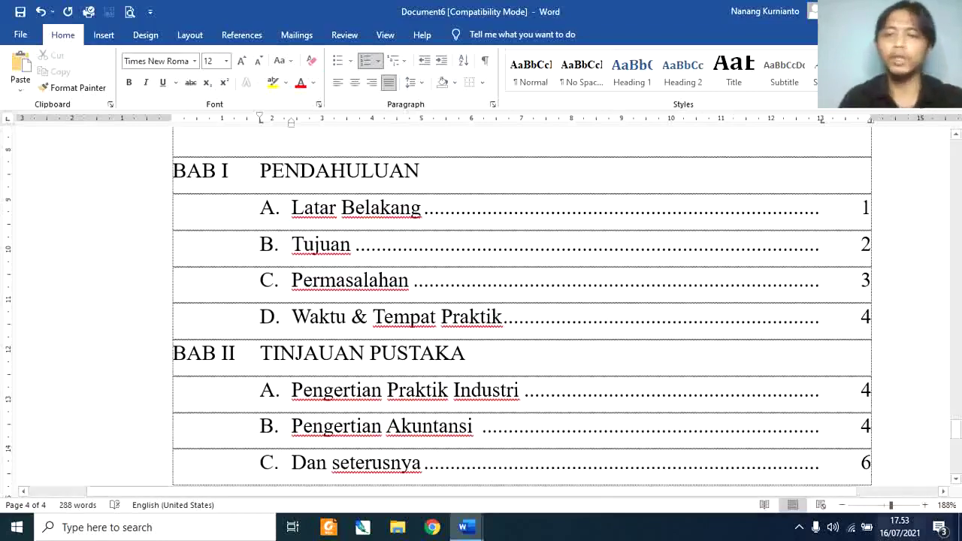
Step: Zoom out to 93% and scroll through the pages to review the full DAFTAR ISI table
left_click(881, 505)
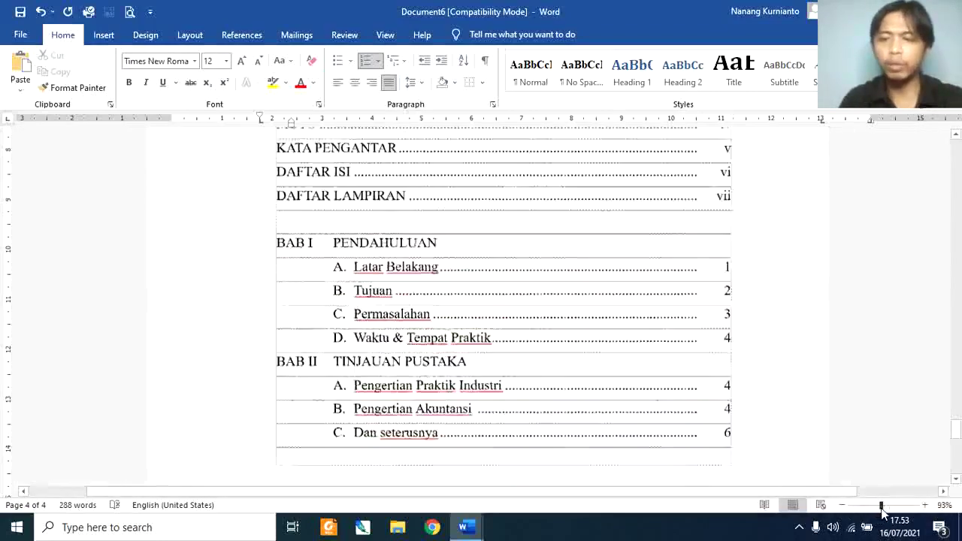
mouse_move(958, 448)
left_mouse_down()
mouse_move(957, 133)
mouse_move(957, 449)
mouse_move(957, 174)
mouse_move(960, 268)
left_mouse_up()
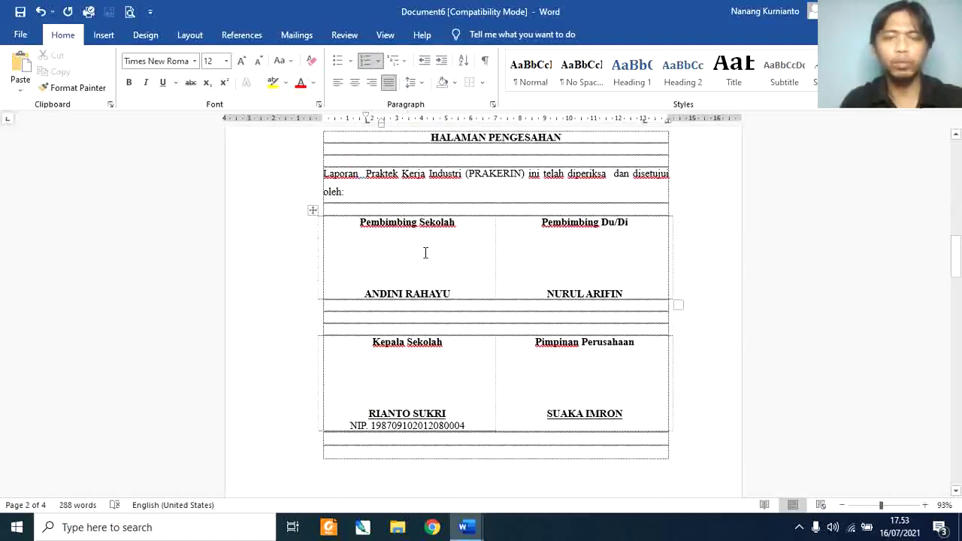
mouse_move(426, 253)
left_mouse_down()
mouse_move(559, 253)
mouse_move(550, 255)
left_mouse_up()
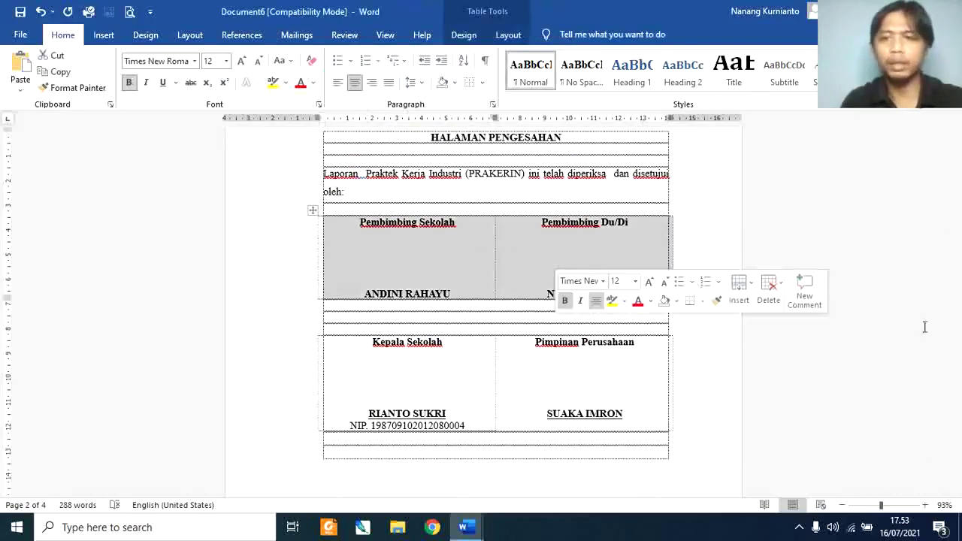
left_click(958, 375)
left_click(961, 372)
left_click(961, 371)
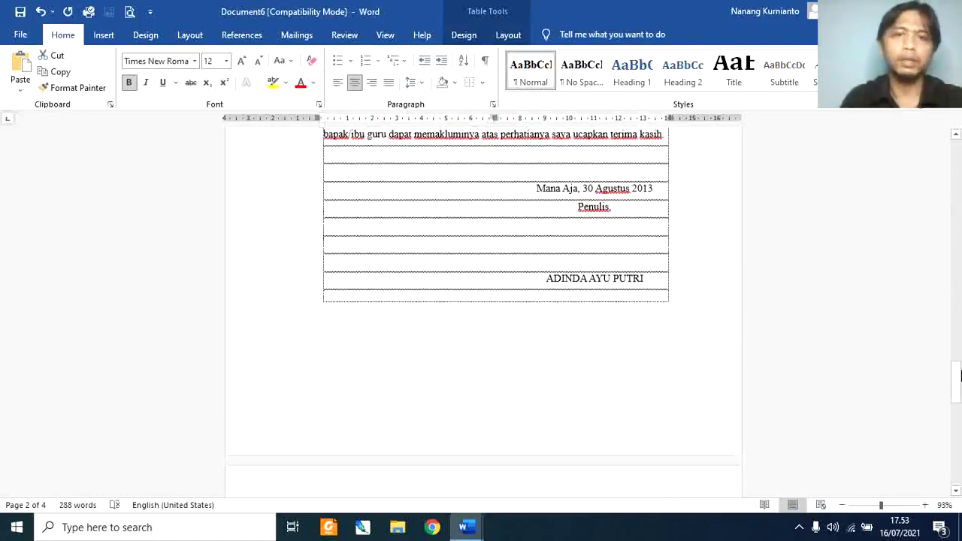
left_click(961, 371)
left_click_drag(961, 372, 961, 422)
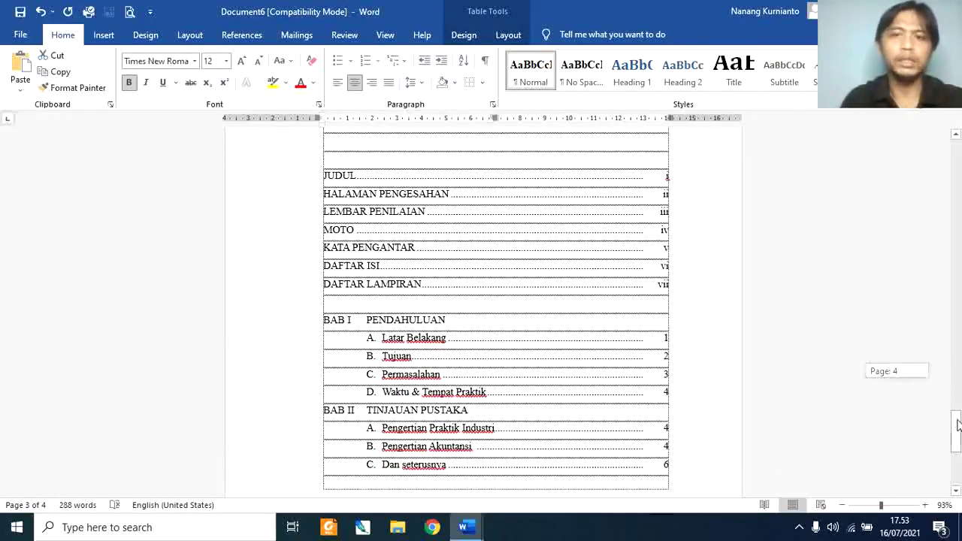
left_click(582, 247)
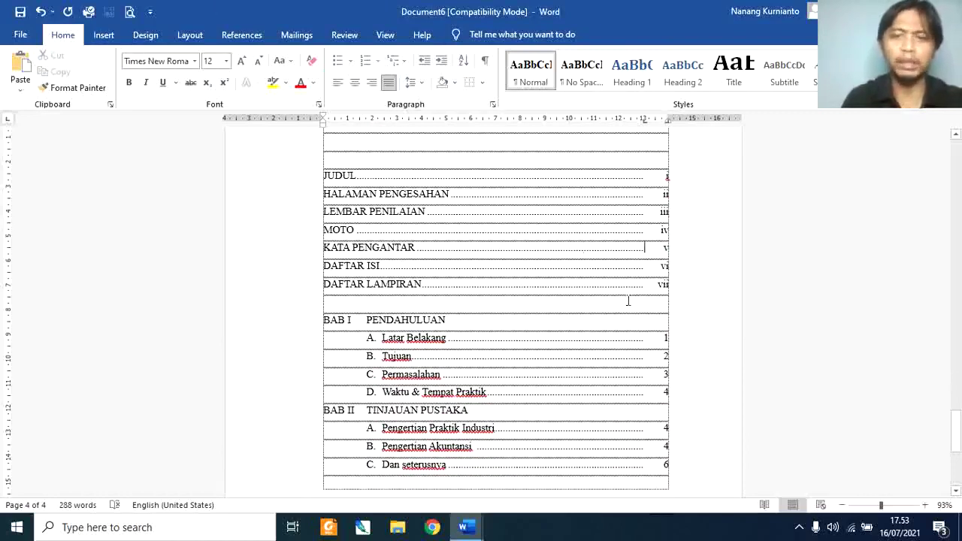